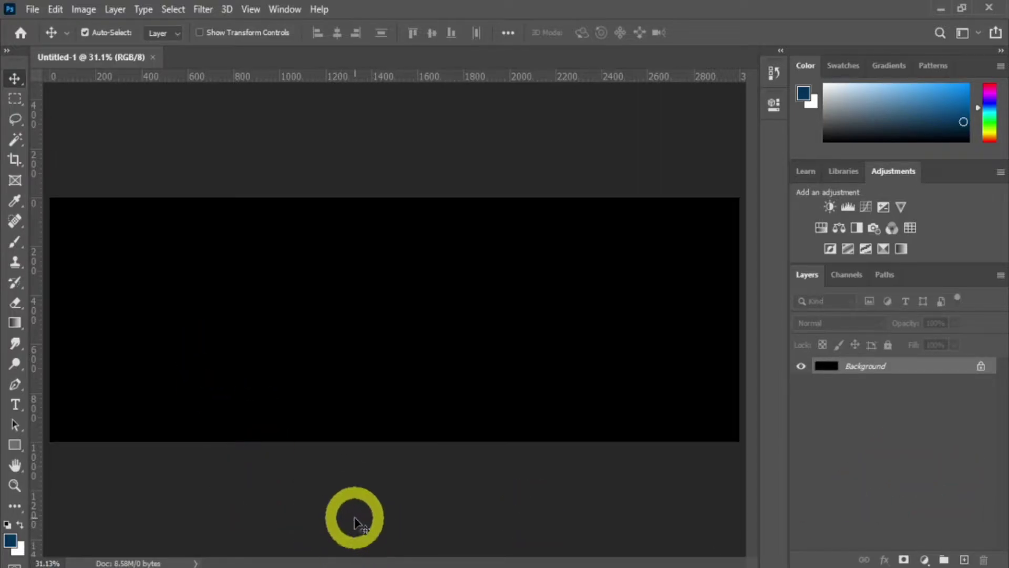
- Open the recent file water theme banner 1.png and bring its image into the Untitled-1 banner as a layer
left_click(33, 10)
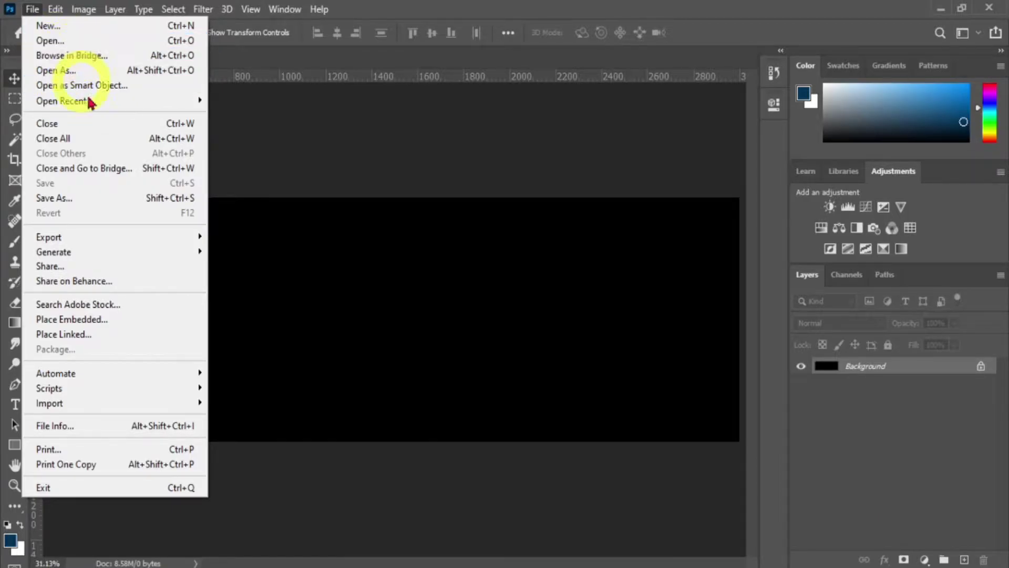
mouse_move(61, 100)
left_click(268, 145)
left_click_drag(536, 397, 131, 58)
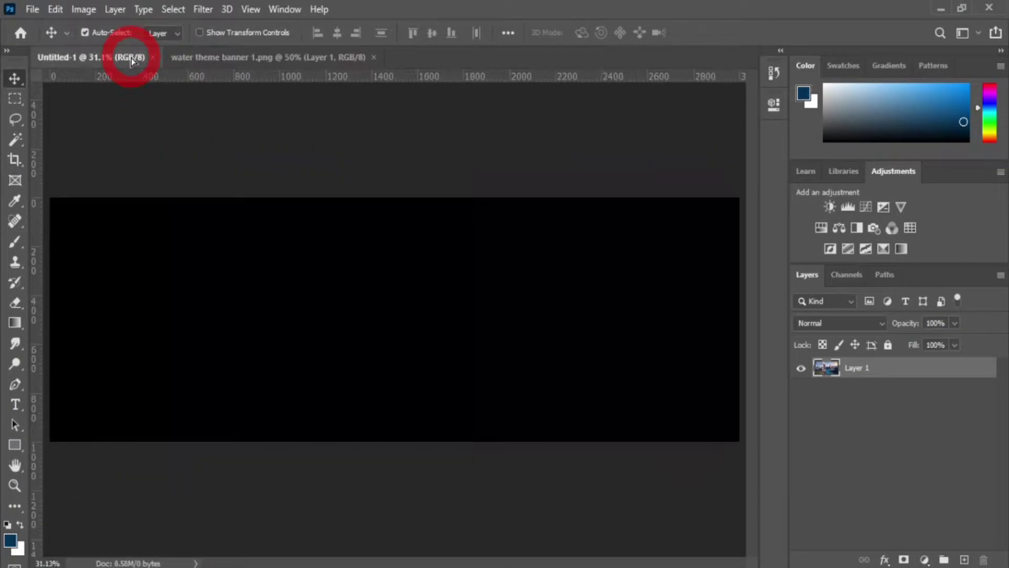
left_click_drag(335, 334, 335, 331)
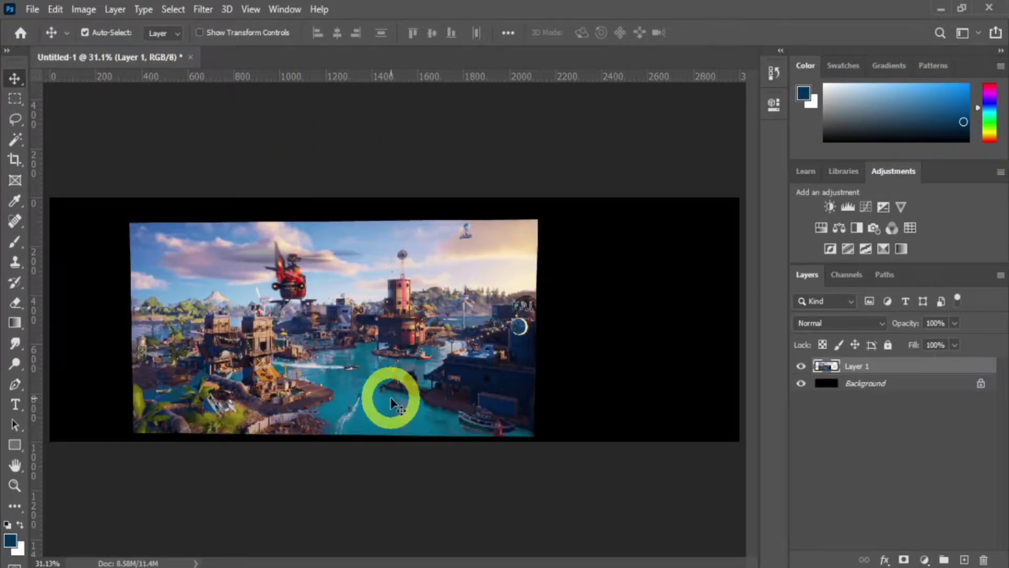
- Scale up and reposition the water-themed image so that it fills the whole banner canvas
key("ctrl+t")
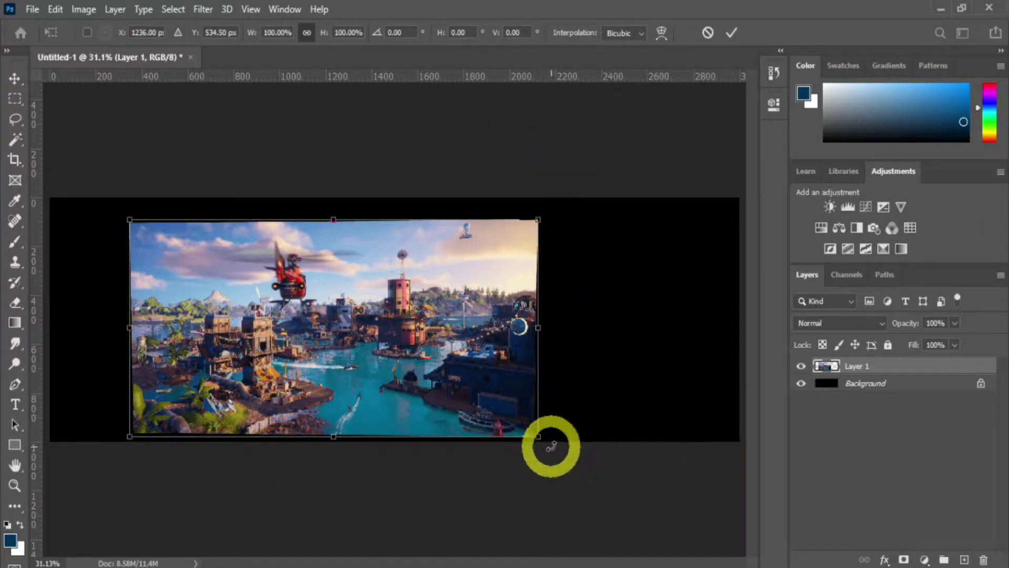
left_click_drag(538, 436, 805, 513)
left_click_drag(545, 425, 616, 451)
left_click(733, 33)
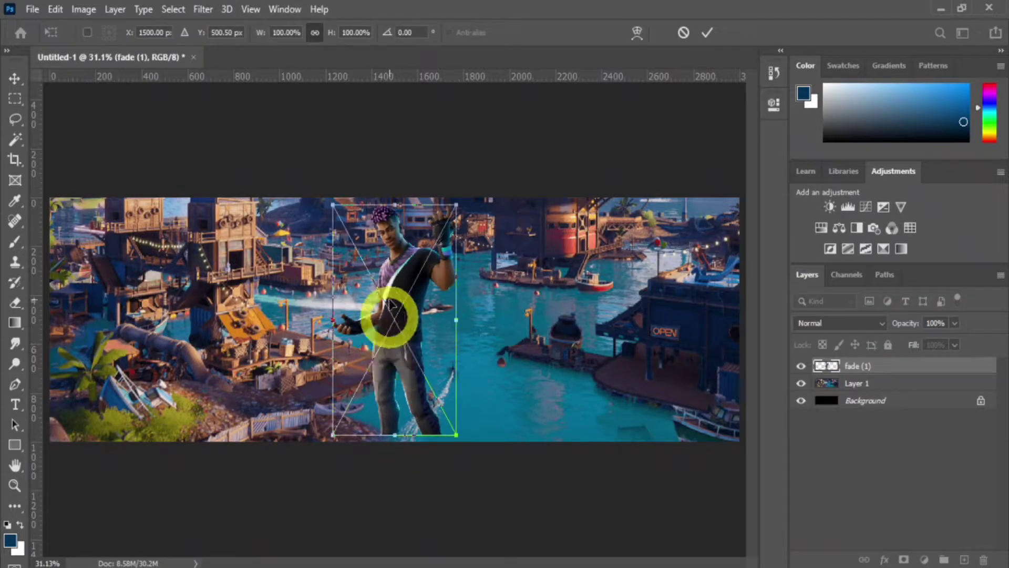
- Place the fade (1) character at the banner's left edge, enlarged to about 169% and flipped horizontally
left_click_drag(390, 314, 124, 329)
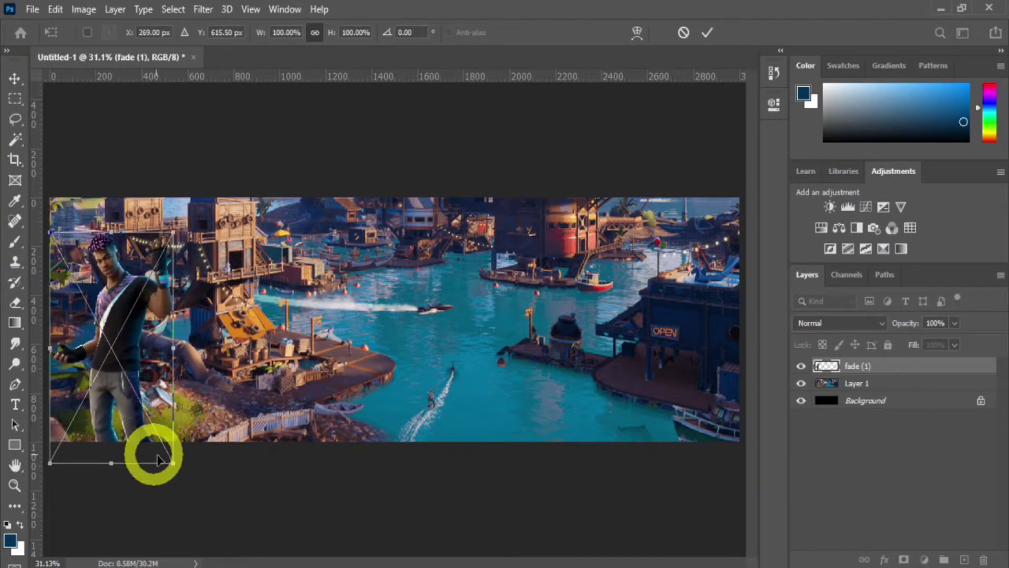
left_click_drag(171, 465, 275, 540)
left_click_drag(184, 361, 181, 326)
right_click(181, 326)
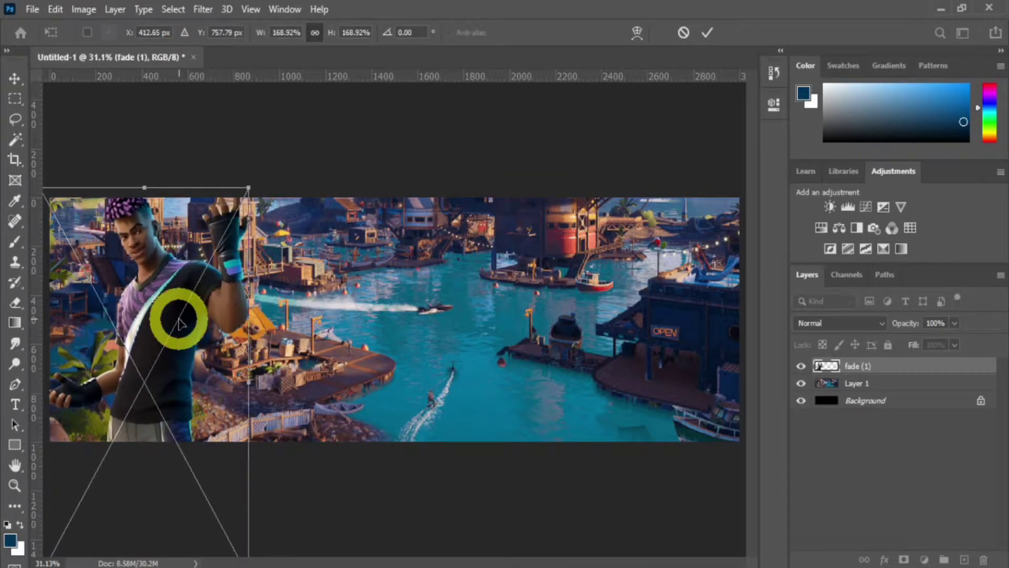
left_click(217, 296)
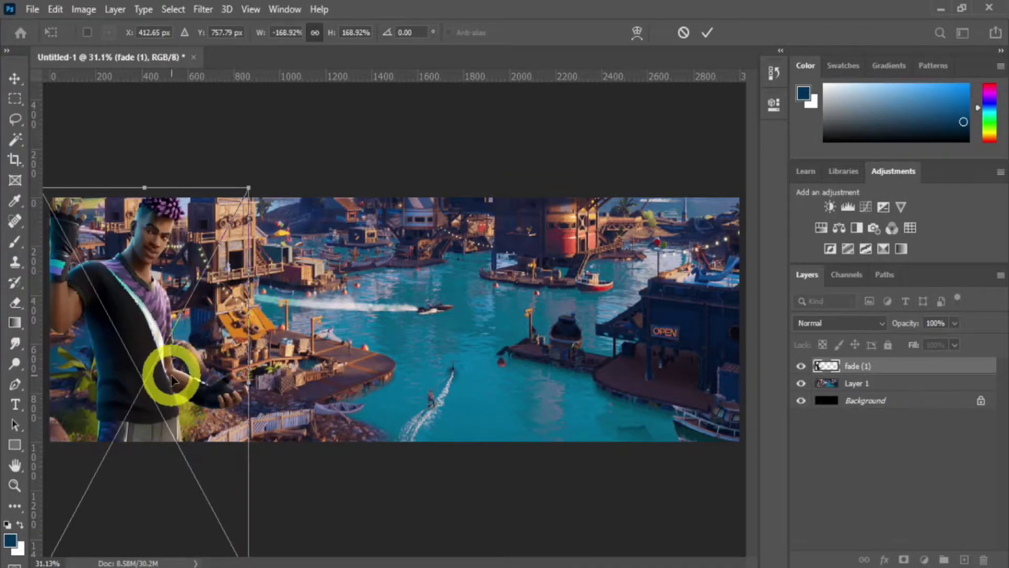
left_click_drag(149, 371, 157, 381)
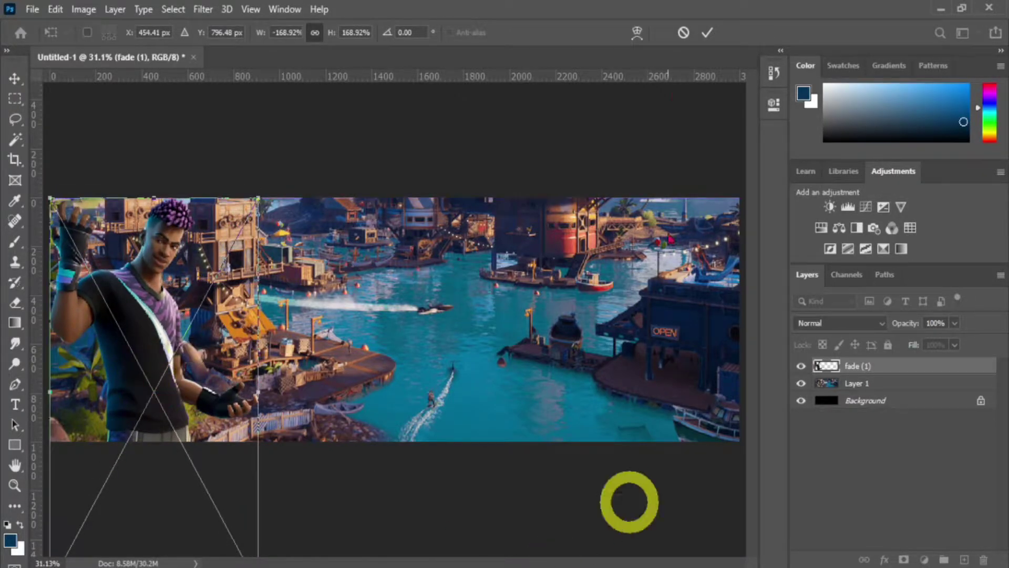
left_click(707, 35)
- Position and slightly enlarge the summerdrift character at the banner's right edge
left_click_drag(416, 328, 641, 350)
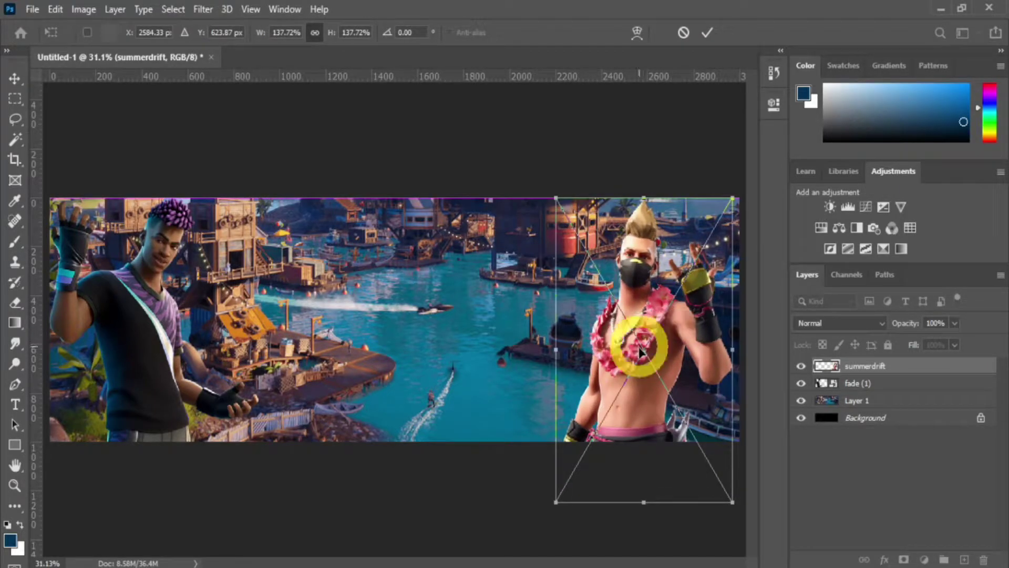
left_click_drag(732, 504, 741, 517)
left_click_drag(663, 390, 661, 390)
left_click(708, 34)
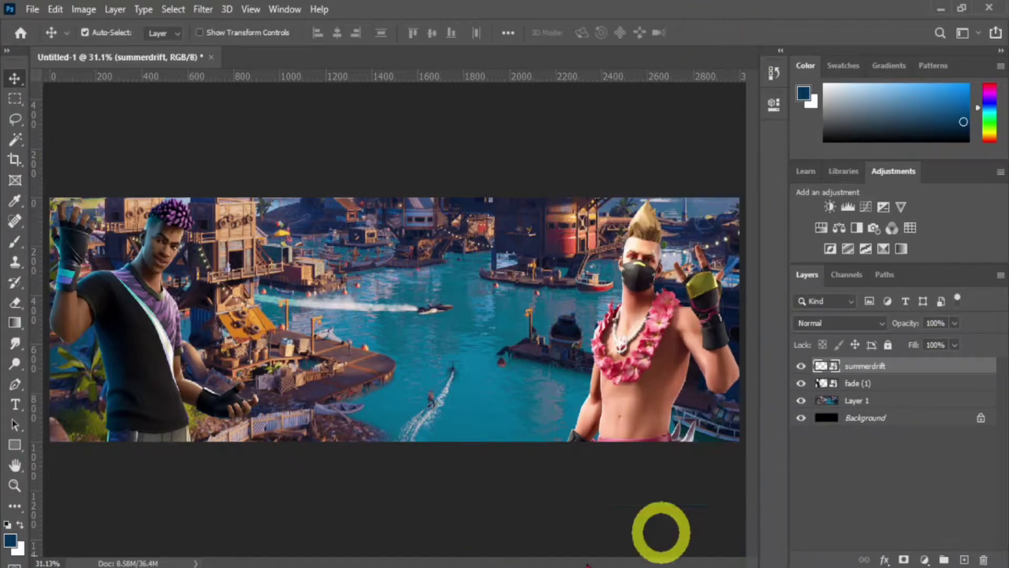
- Rasterize the summerdrift and fade (1) layers together
left_click(874, 380, "ctrl")
right_click(873, 376)
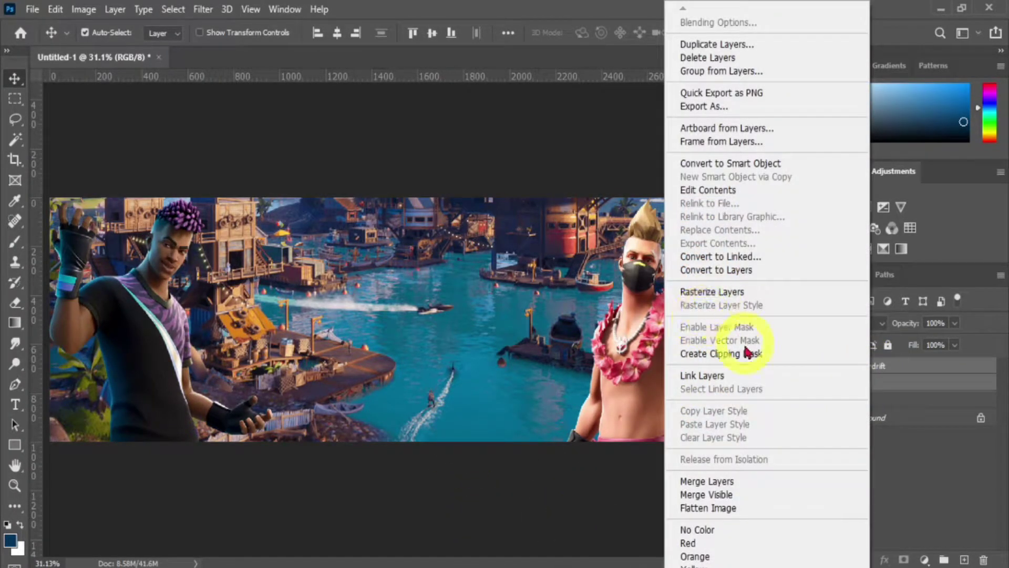
left_click(733, 292)
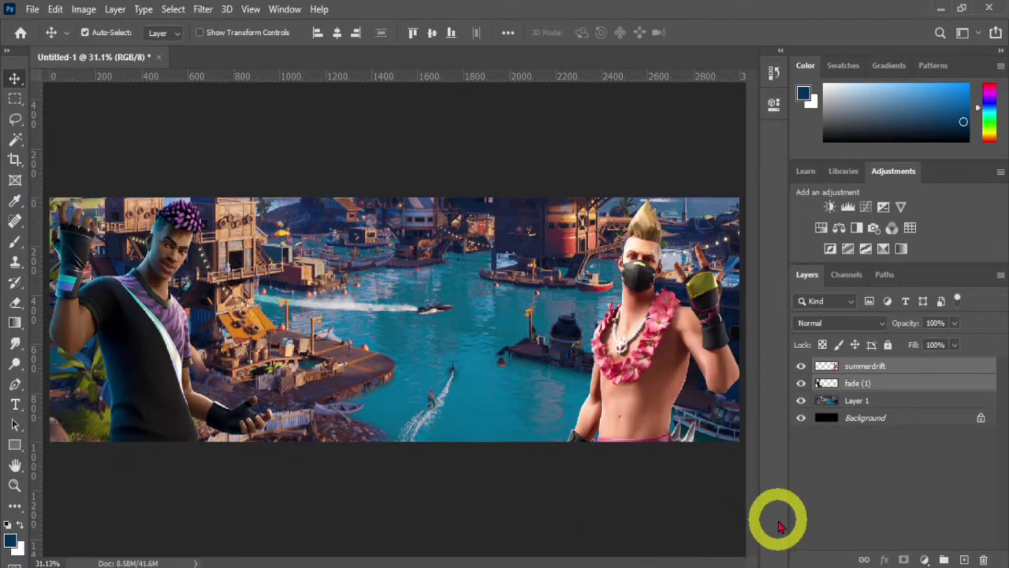
- Add an empty layer above Layer 1 and set the gradient's starting color stop to a brighter medium blue
left_click(901, 402)
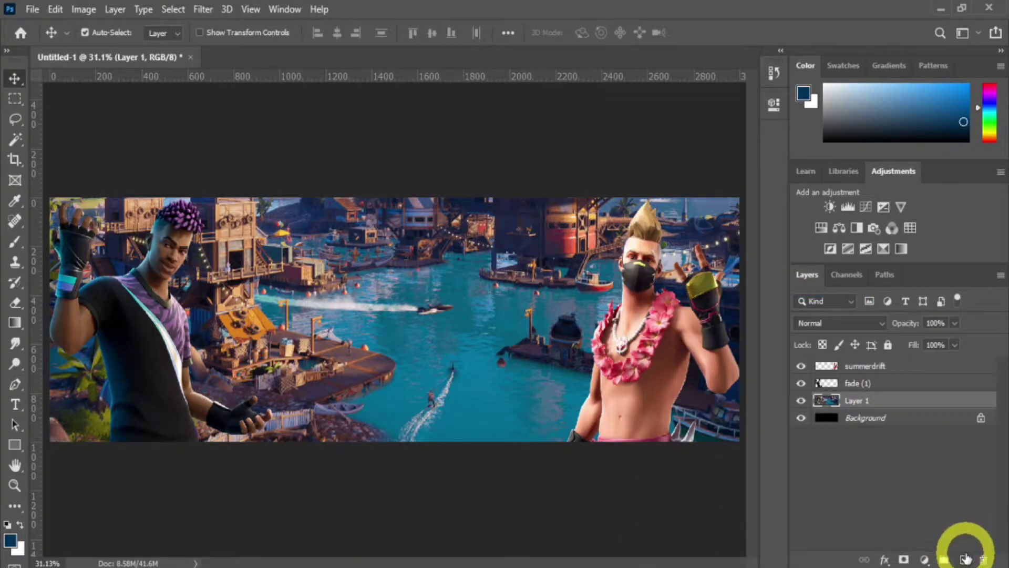
left_click(887, 493)
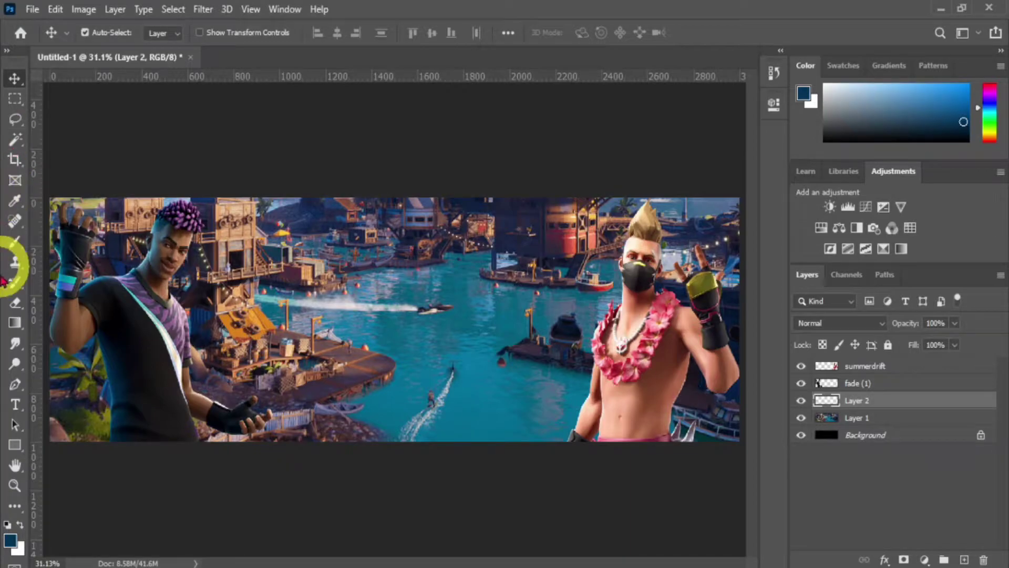
left_click(14, 322)
left_click(100, 33)
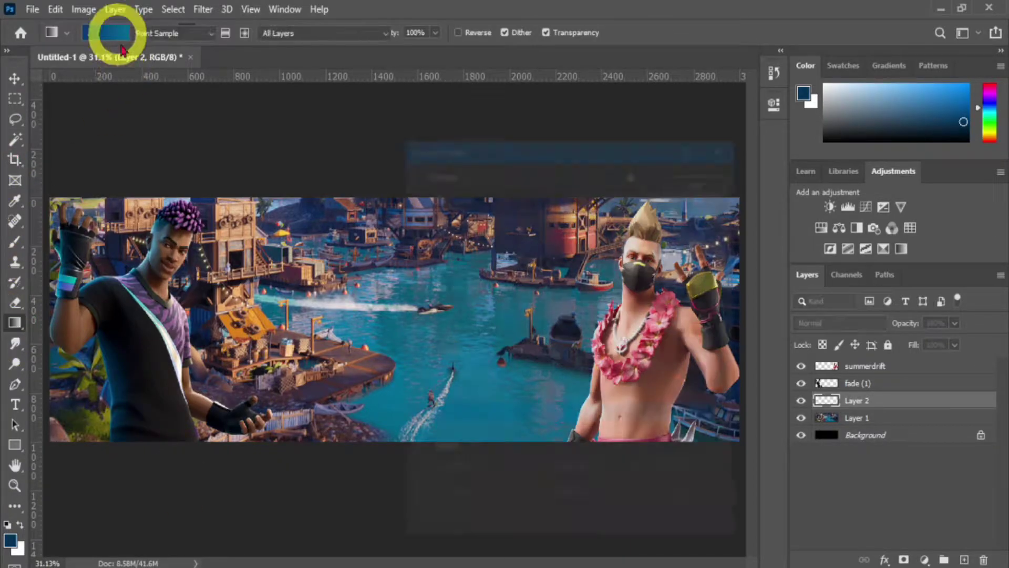
left_click(500, 475)
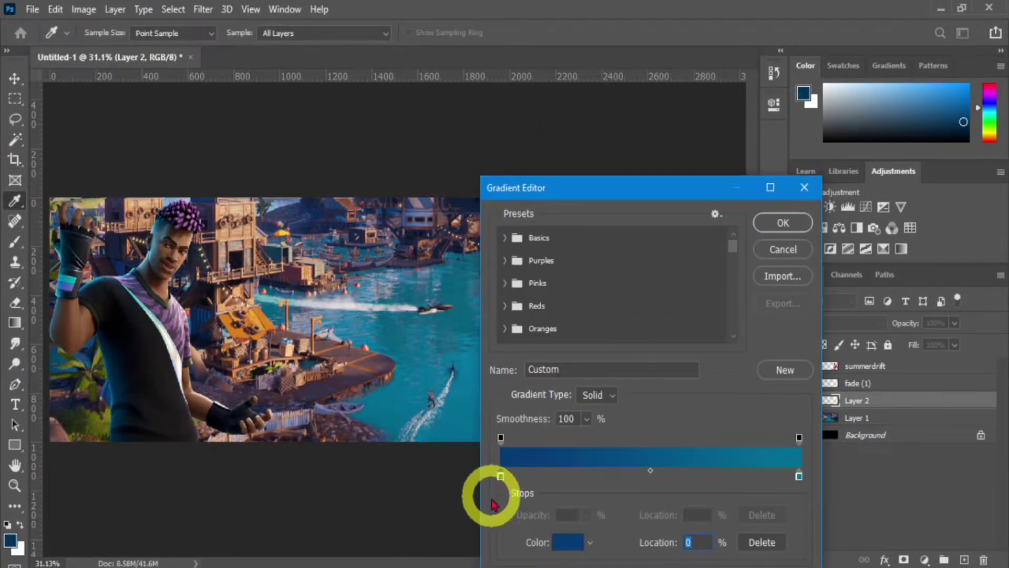
left_click(562, 542)
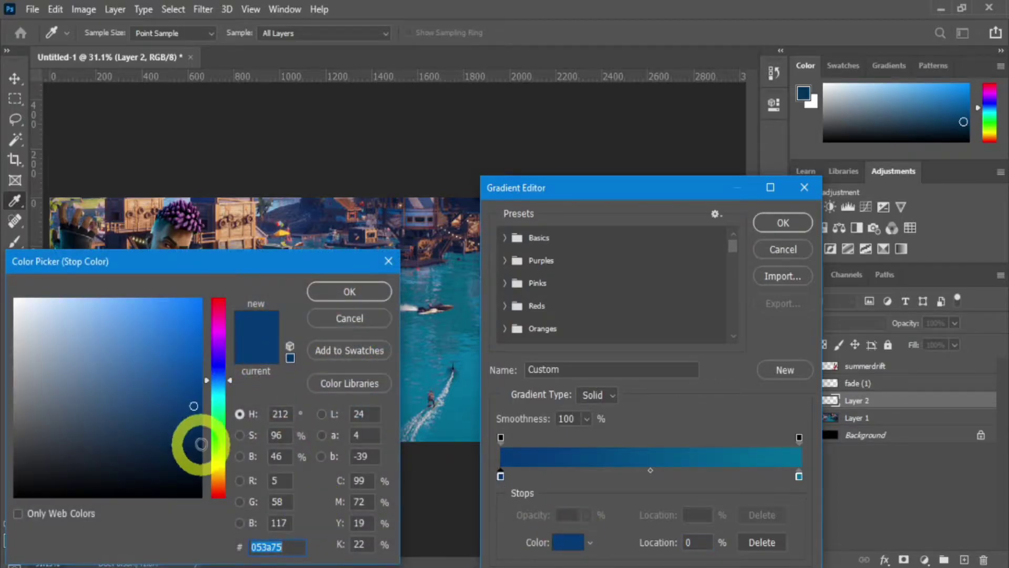
left_click(198, 432)
mouse_move(194, 432)
left_mouse_down()
mouse_move(193, 388)
mouse_move(185, 389)
left_mouse_up()
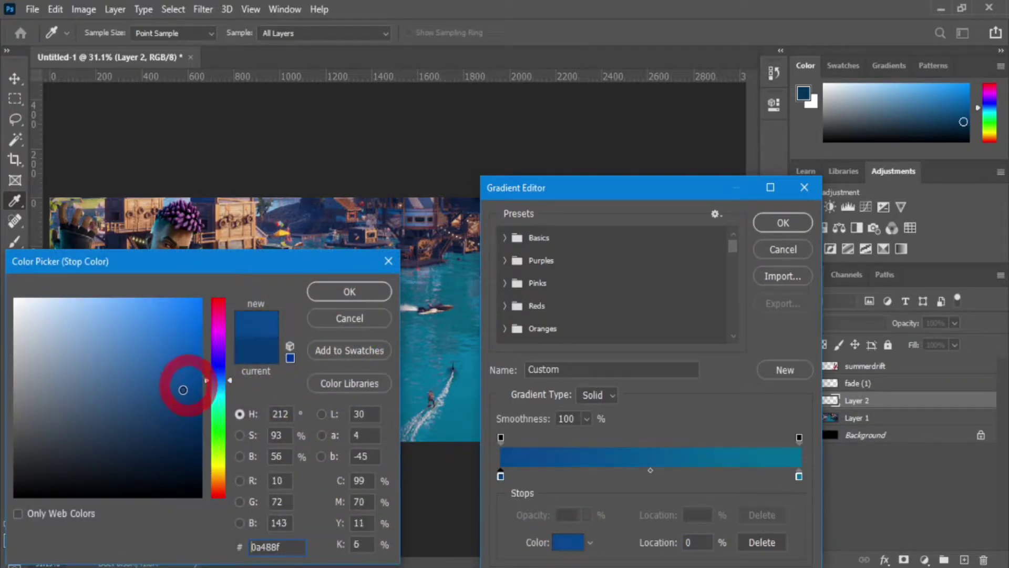
left_click(368, 289)
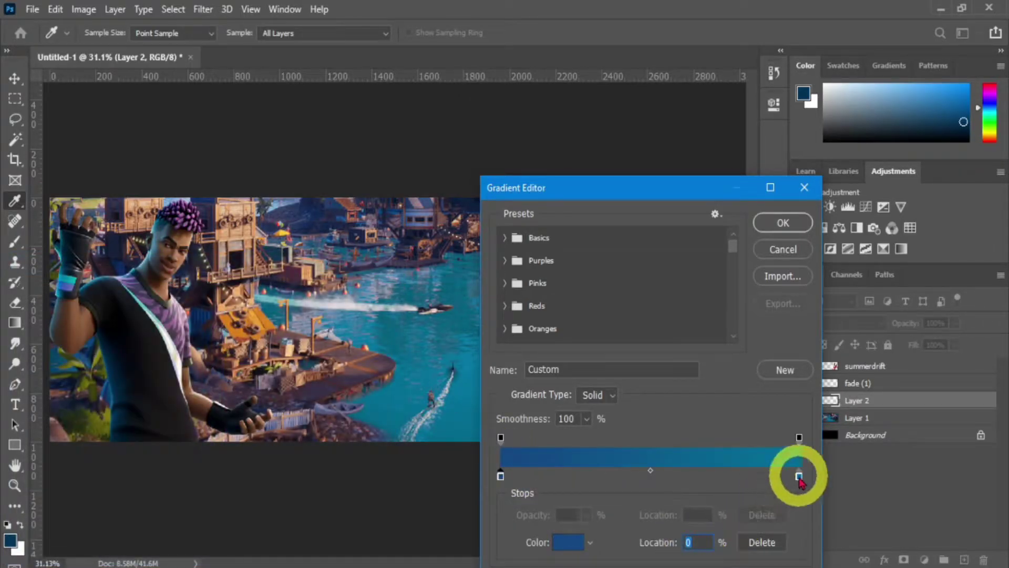
- Set the gradient's end color stop to light blue 41afd5 and accept the edited gradient
left_click(560, 542)
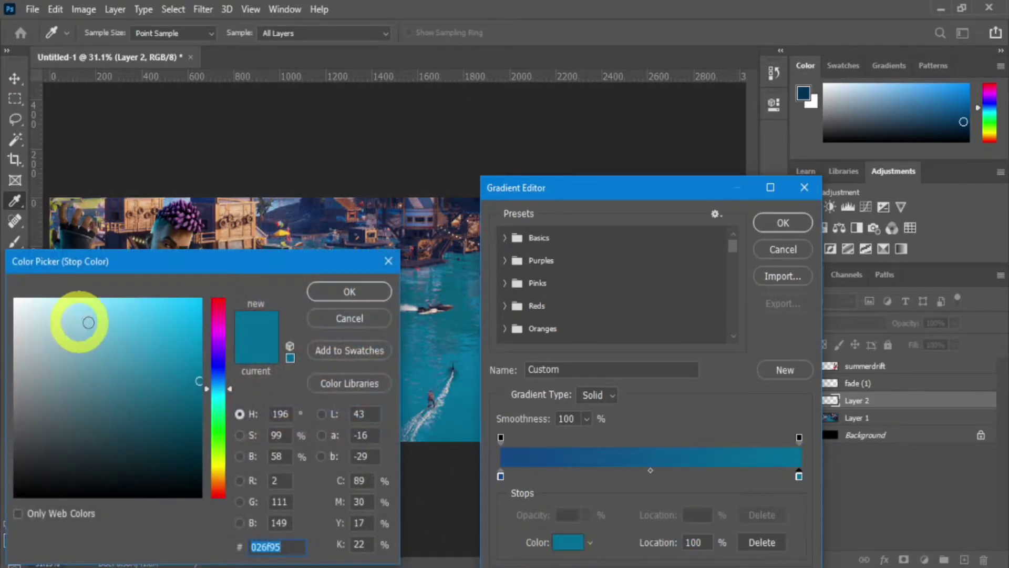
left_click_drag(79, 326, 144, 331)
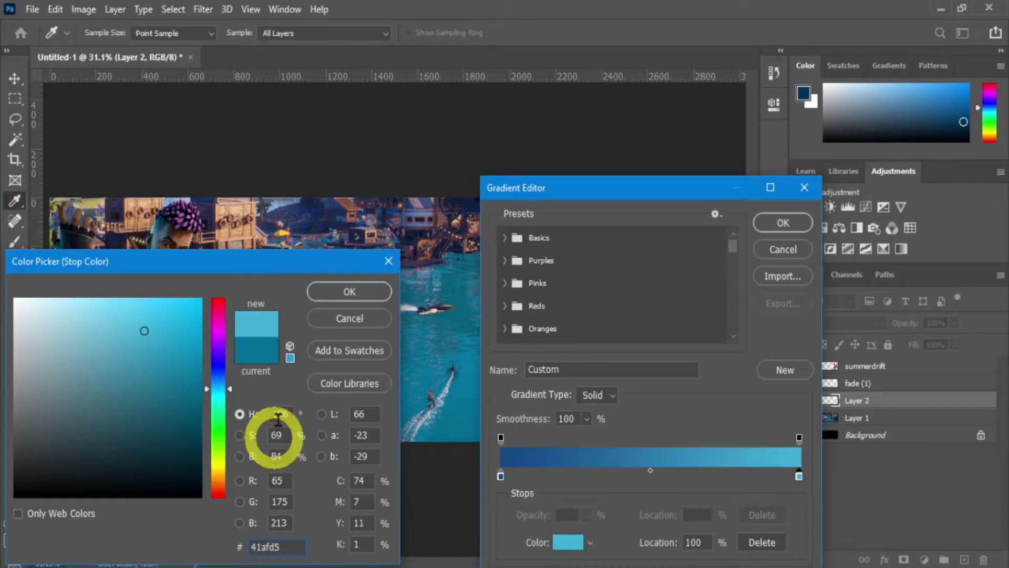
left_click(350, 292)
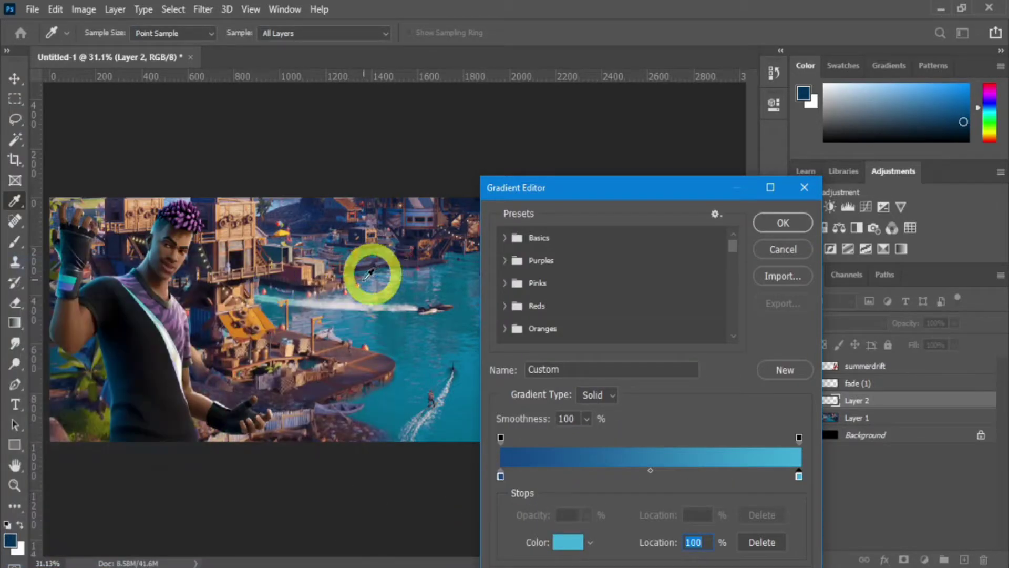
left_click(763, 226)
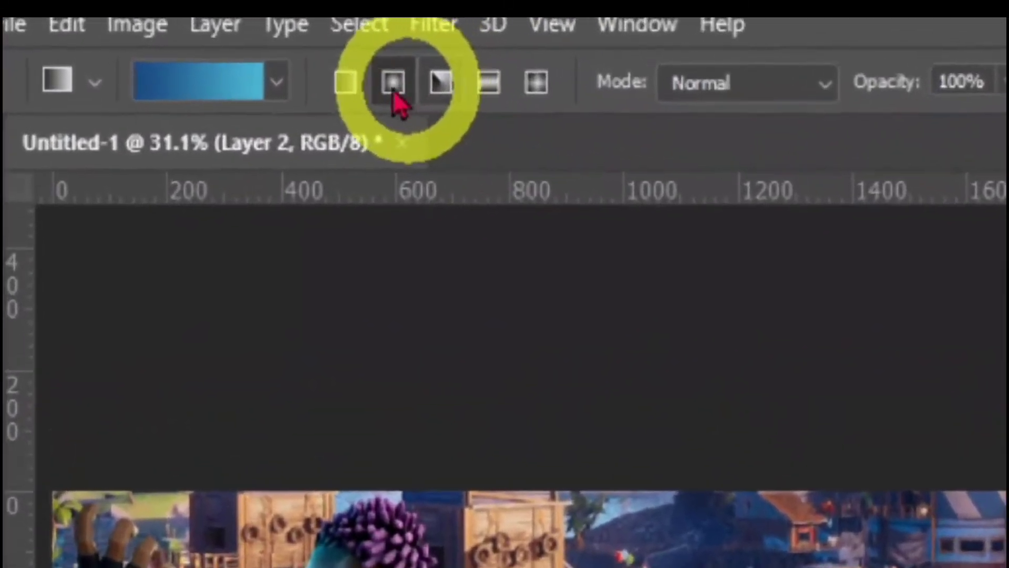
- Fill Layer 2 with a radial gradient from the right character to the left one and set its blend mode to Overlay
left_click(393, 90)
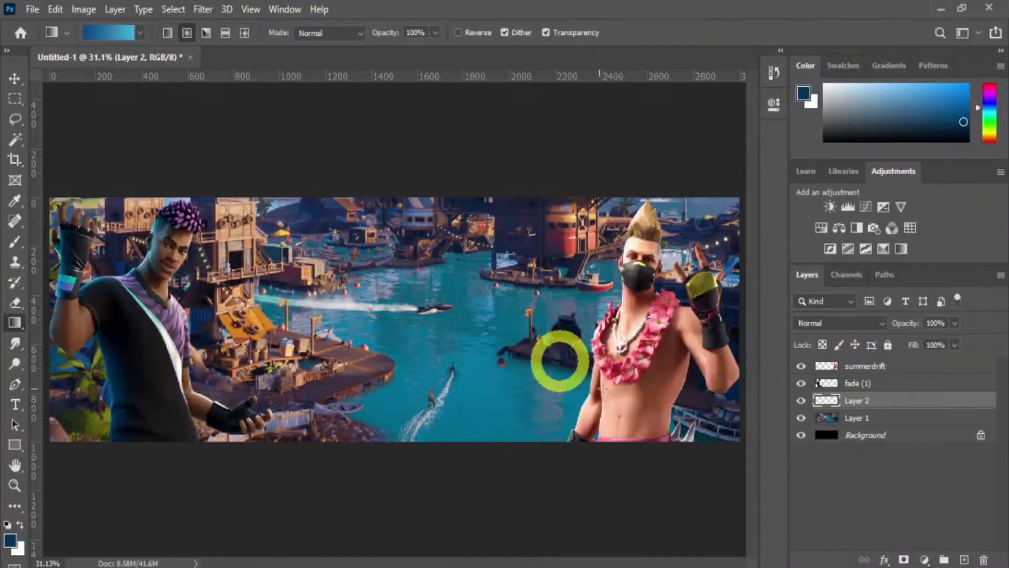
left_click_drag(601, 334, 74, 336)
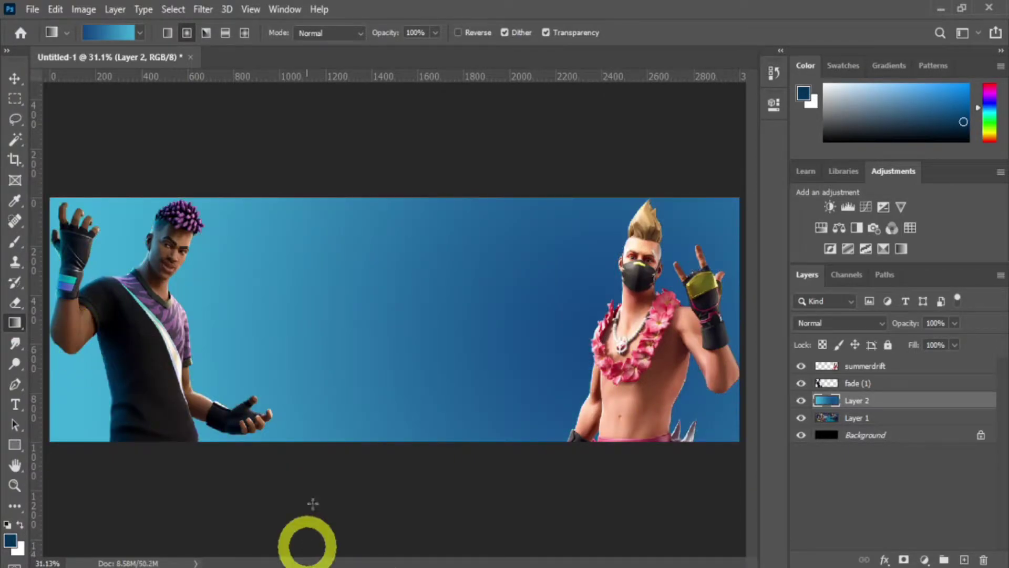
left_click(875, 328)
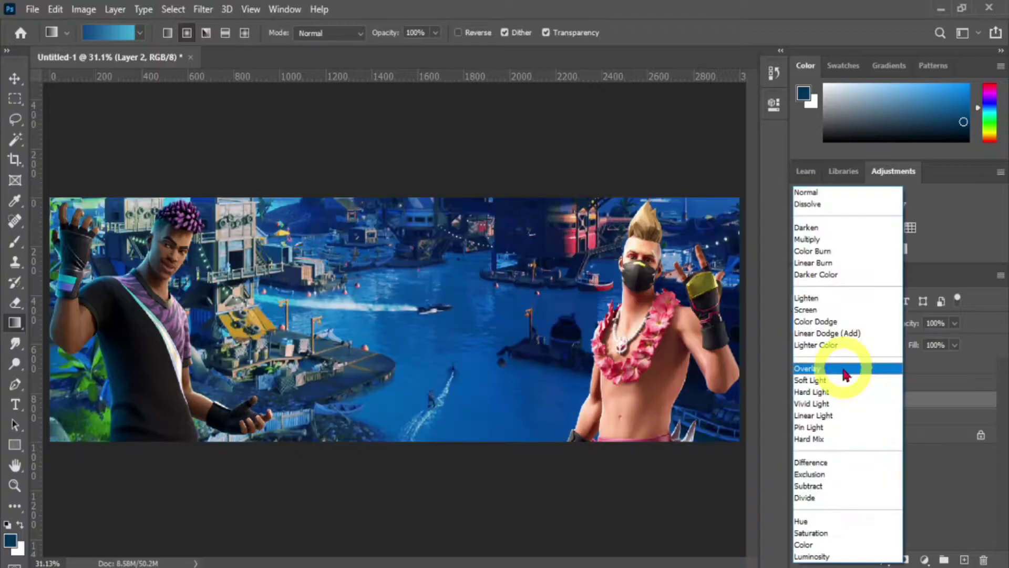
left_click(821, 371)
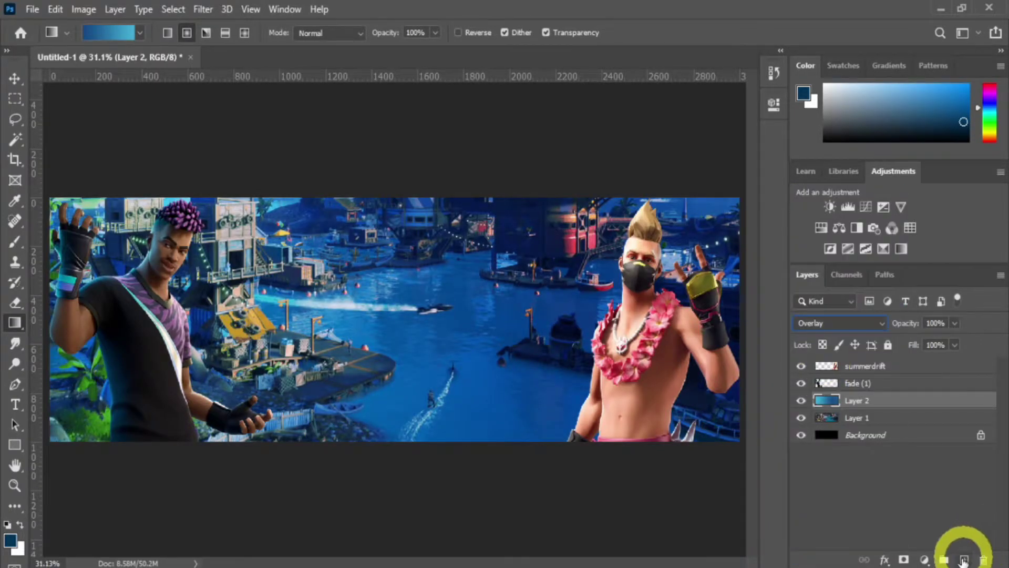
- On a new layer above Layer 2, paint soft black shading behind both characters with a 1635 px brush and set the layer to Soft Light
key("d")
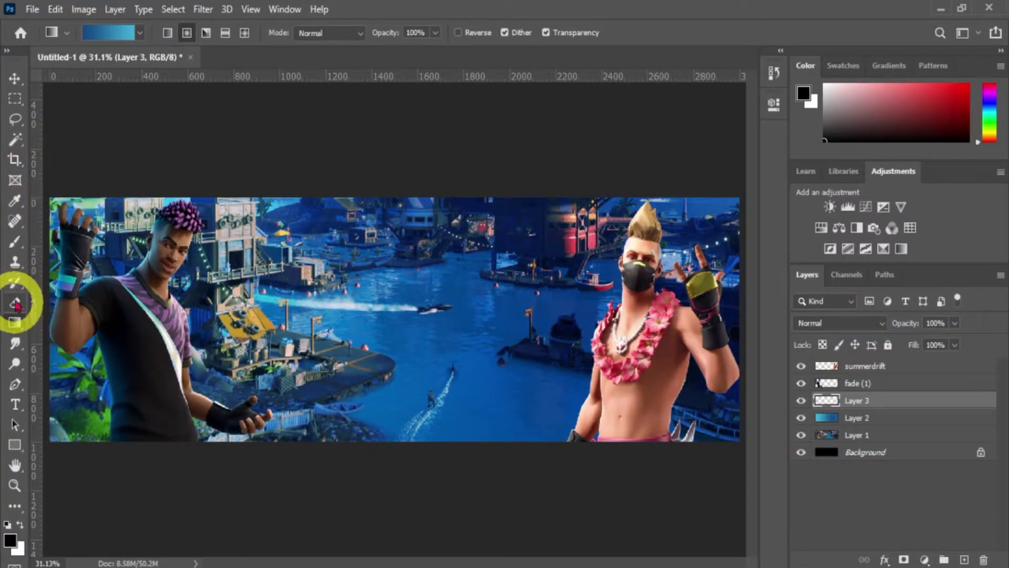
left_click(16, 251)
mouse_move(102, 406)
left_mouse_down()
mouse_move(228, 361)
mouse_move(354, 345)
left_mouse_up()
left_click(618, 389)
left_click(196, 361)
left_click(520, 518)
left_click(221, 353)
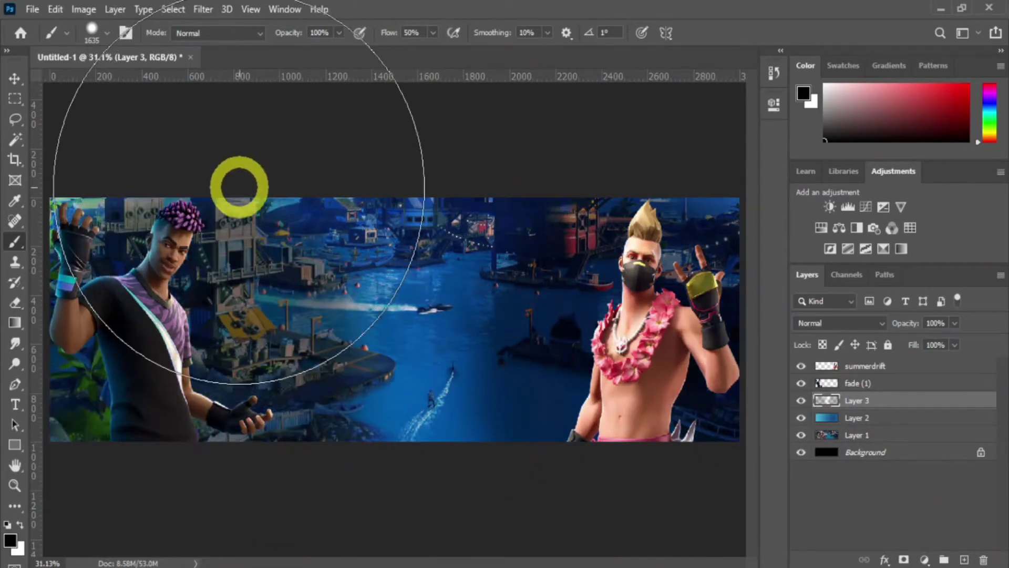
left_click(192, 207)
left_click(710, 222)
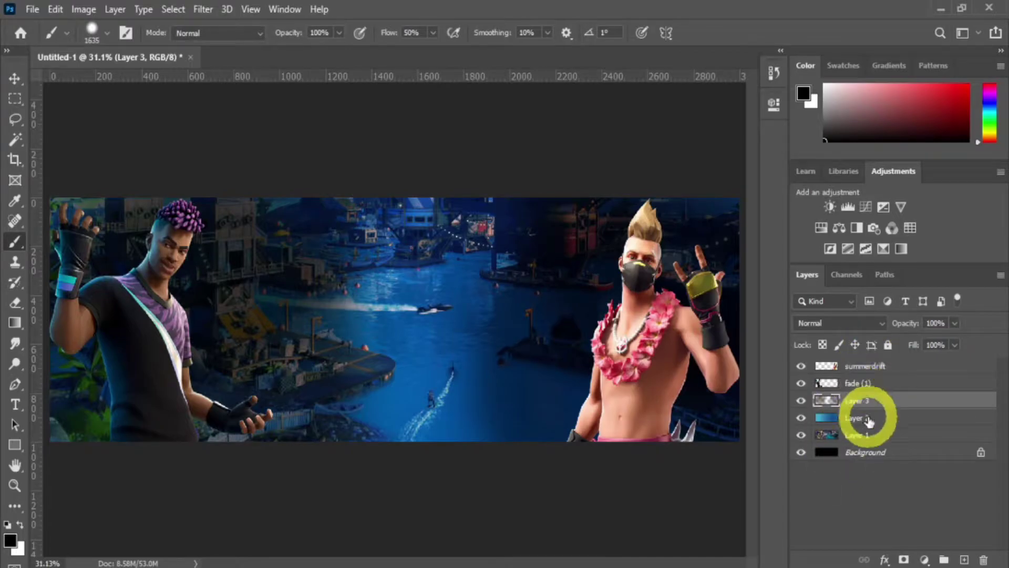
left_click(847, 322)
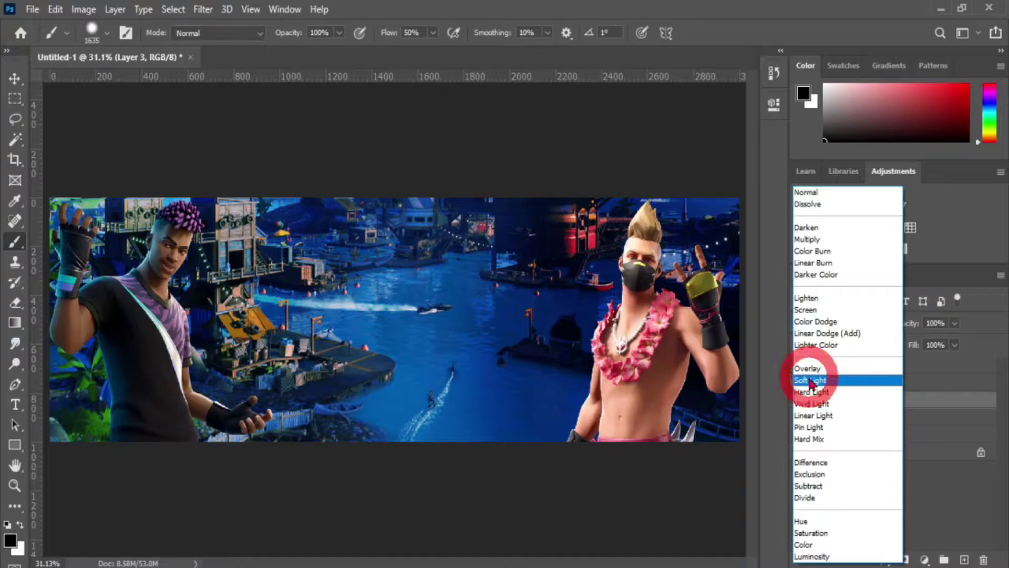
left_click(811, 381)
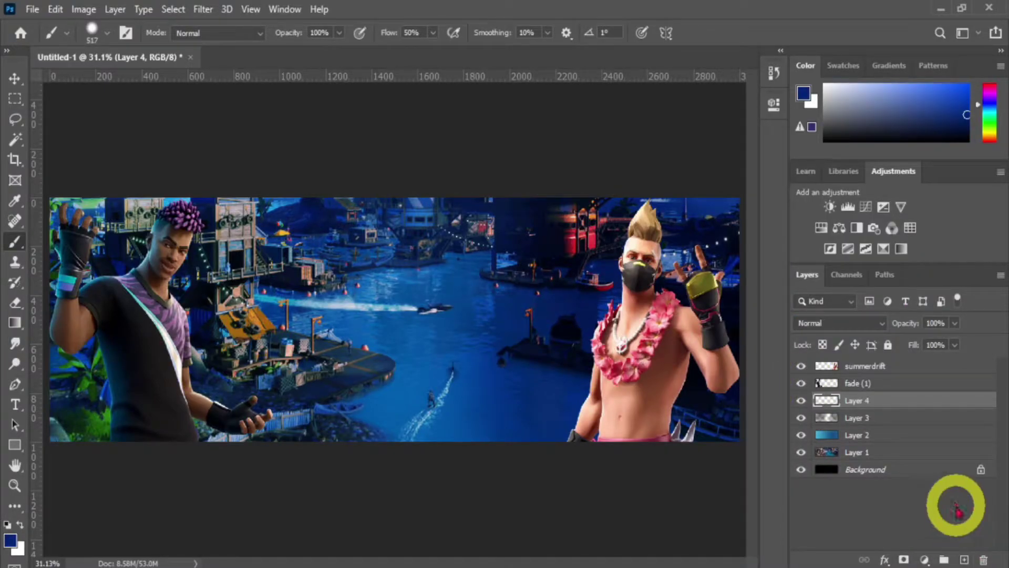
- Choose a very dark navy foreground color and paint it on Layer 4 behind both characters with a 1205 px soft brush
left_click(12, 540)
mouse_move(225, 266)
left_mouse_down()
mouse_move(583, 279)
mouse_move(580, 267)
left_mouse_up()
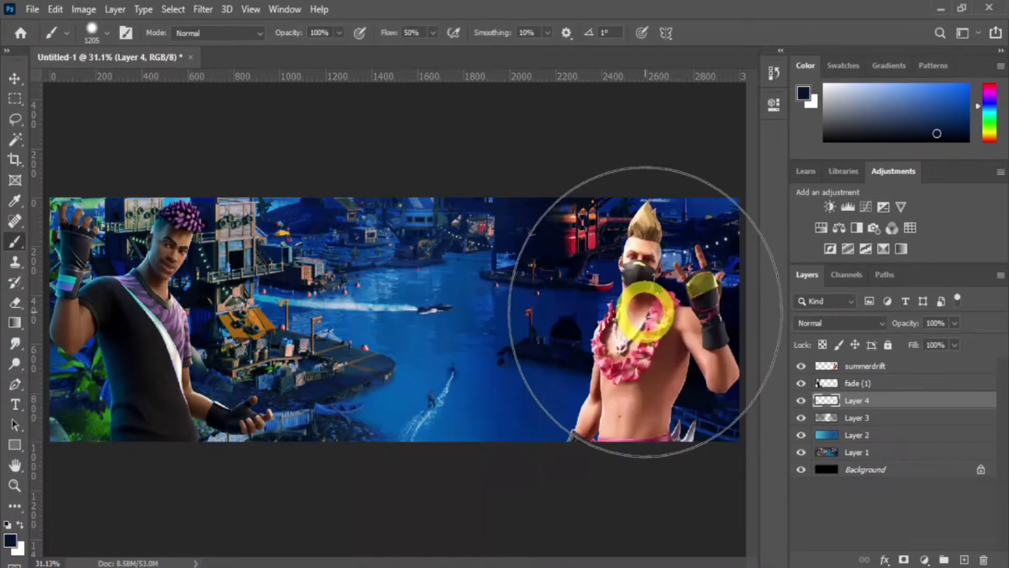
left_click(647, 311)
left_click(144, 309)
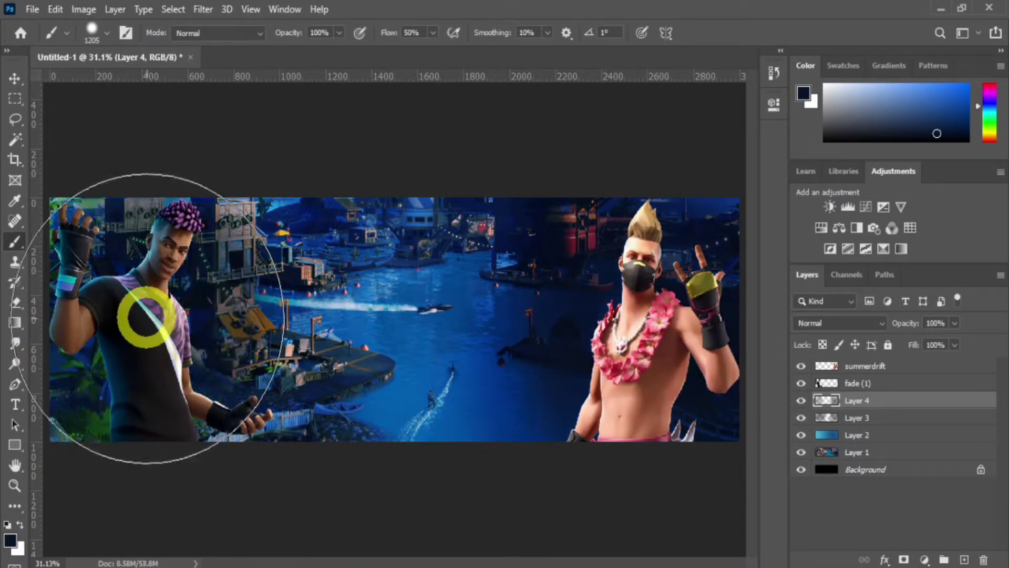
- Set Layer 4 to Hard Light with 71% fill and add a new layer above it
left_click(873, 322)
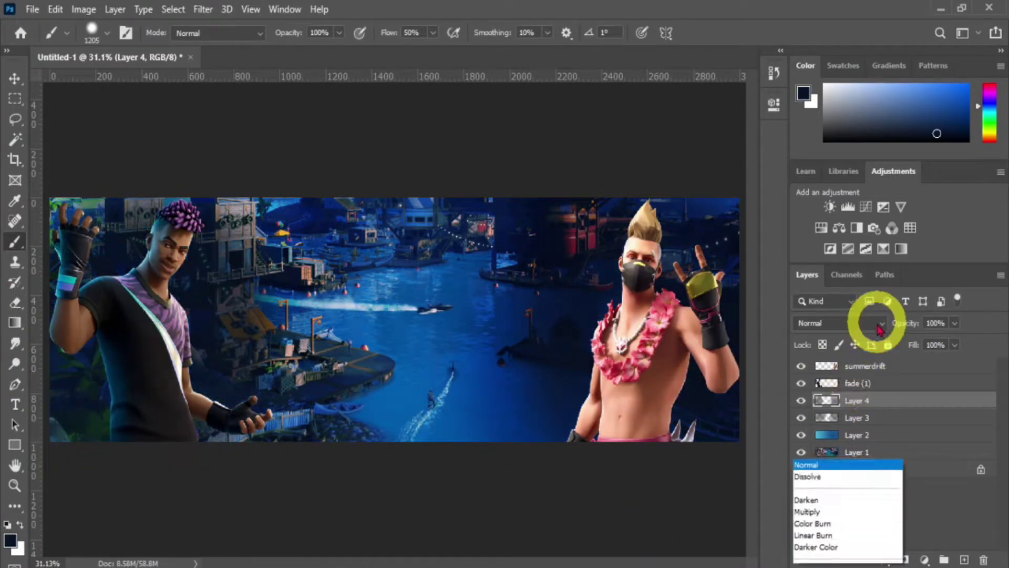
left_click(812, 392)
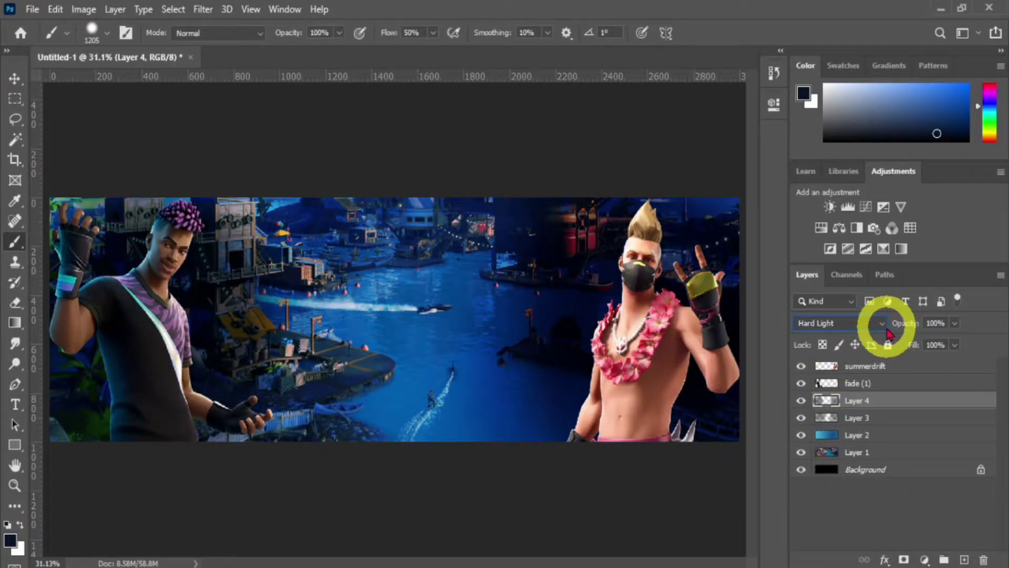
left_click(964, 558)
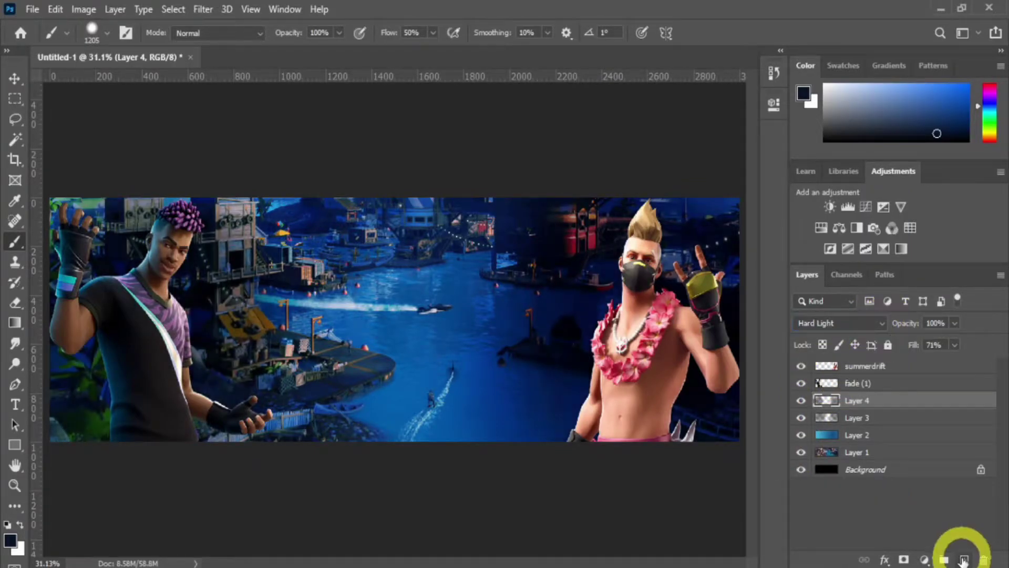
- Change the foreground color to a medium light blue, roughly 4891c5
left_click(16, 78)
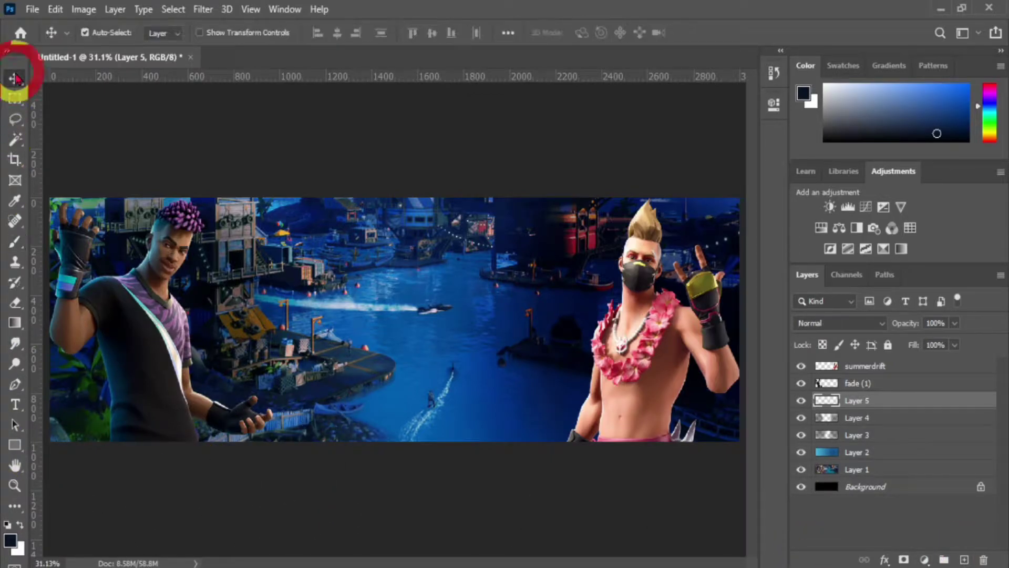
left_click(13, 539)
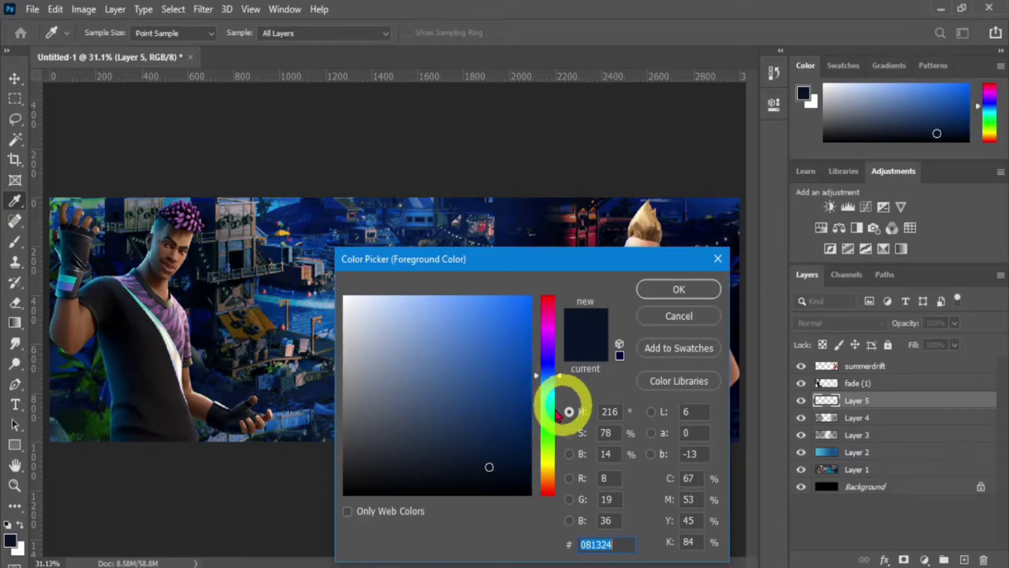
left_click(550, 382)
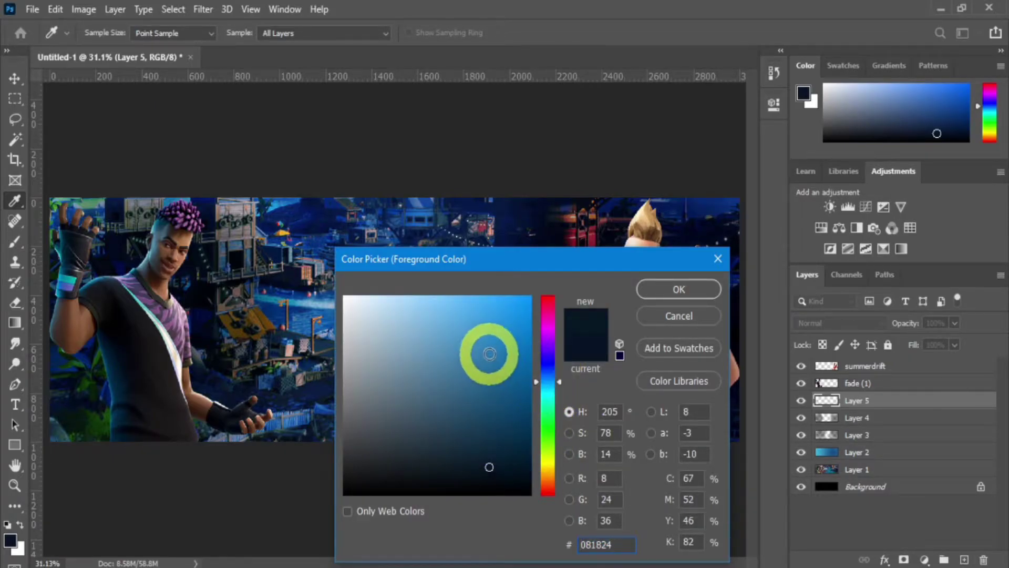
left_click(463, 342)
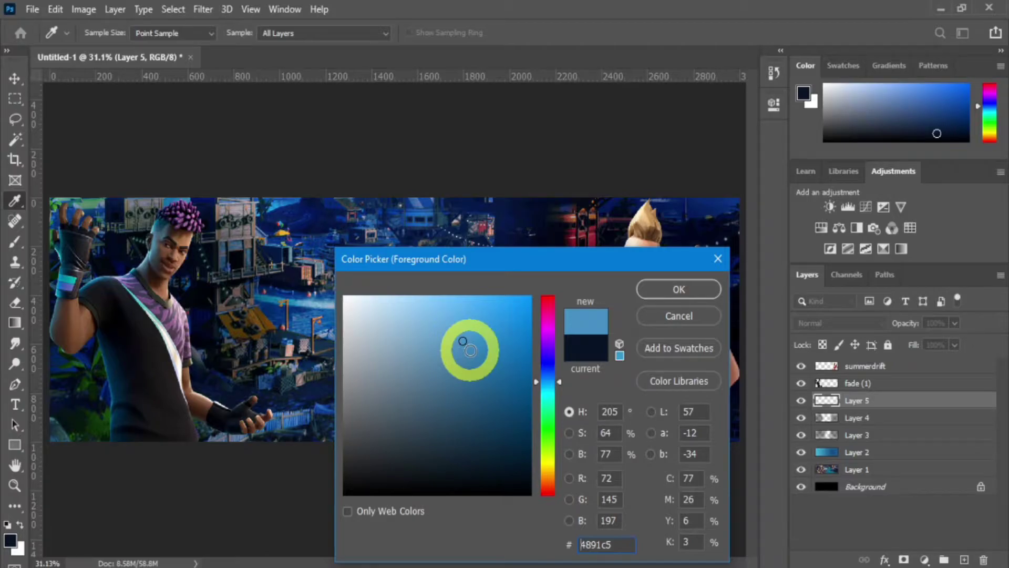
key("Return")
- Paint the light blue on Layer 5 behind both characters with a 1205 px soft brush and set the layer to Overlay
key("b")
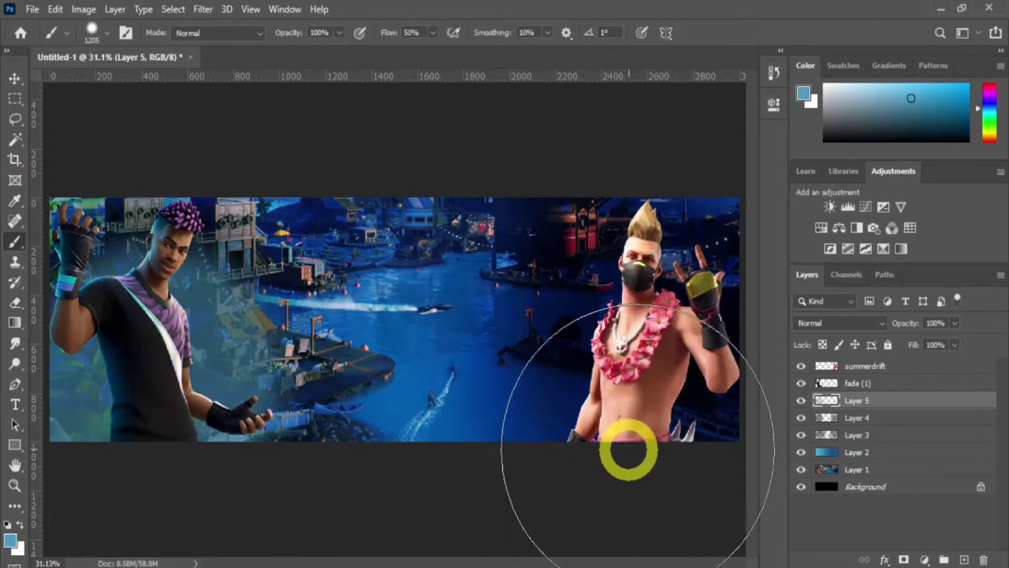
left_click(642, 404)
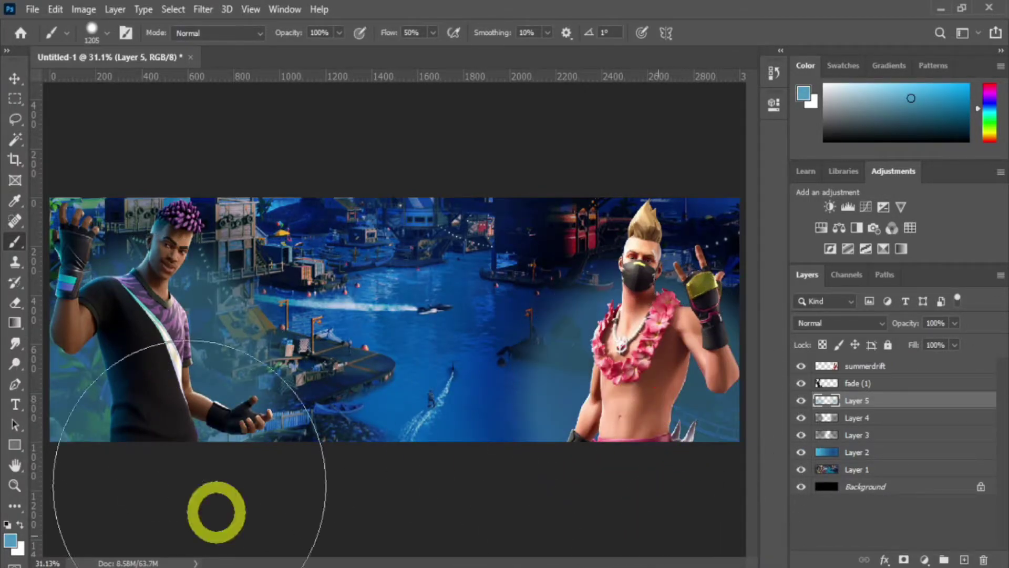
left_click(882, 328)
left_click(835, 365)
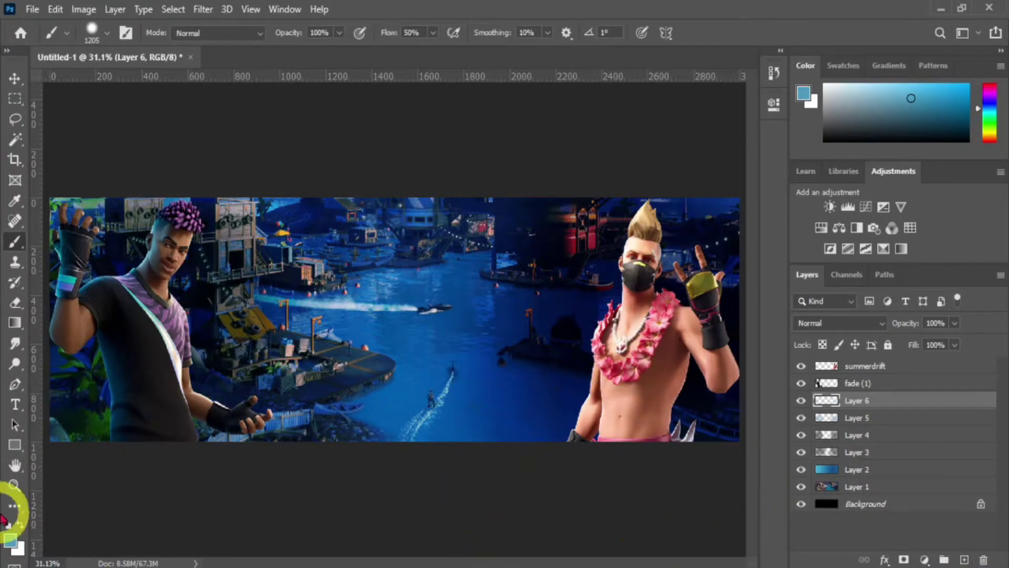
- On a new Layer 6, paint sampled purple behind the left character and crimson behind the right one, then use Color Dodge with 75% fill
left_click(180, 305, "alt")
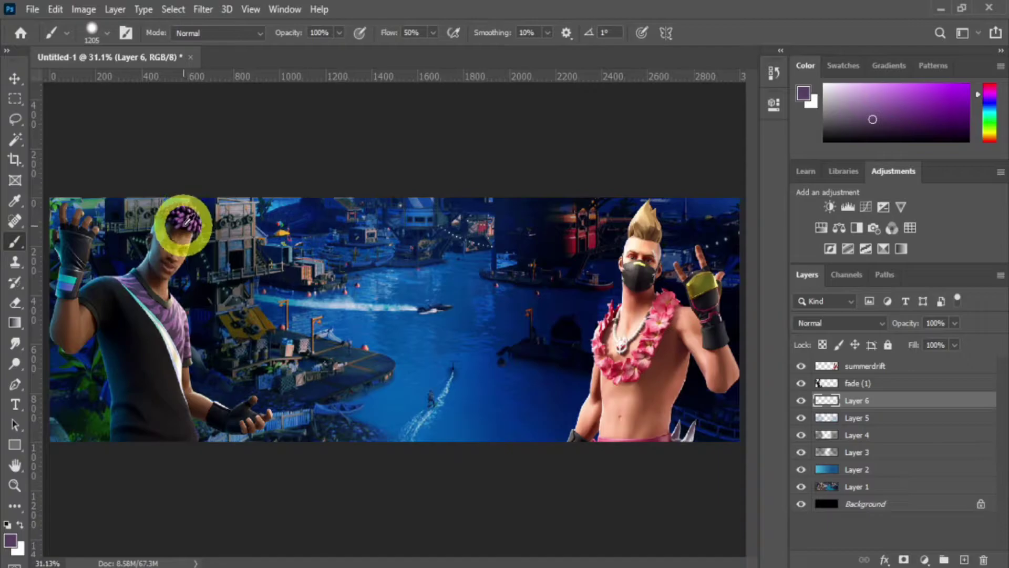
mouse_move(147, 457)
left_mouse_down()
mouse_move(160, 437)
mouse_move(152, 409)
left_mouse_up()
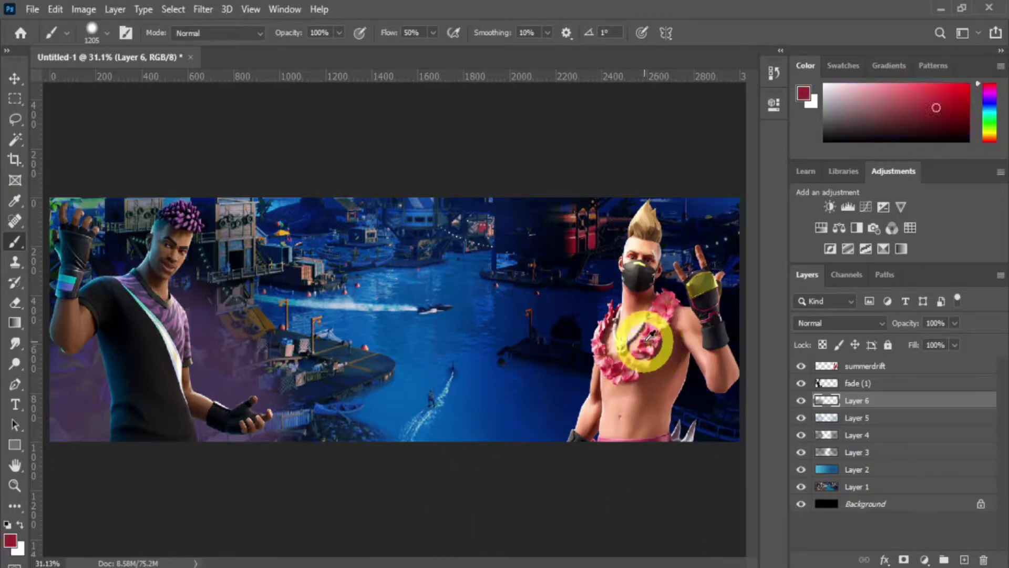
left_click(647, 380)
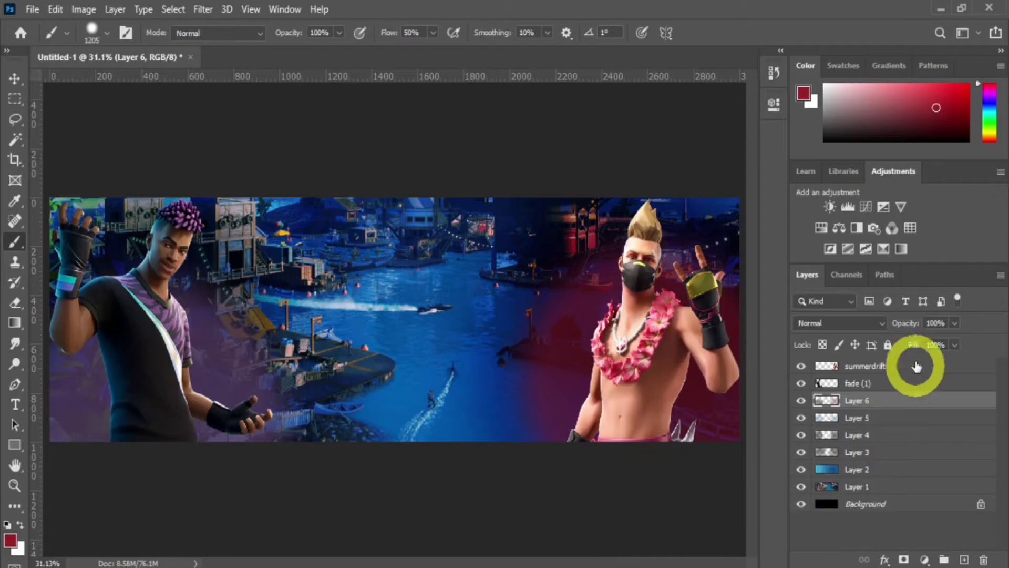
left_click(882, 324)
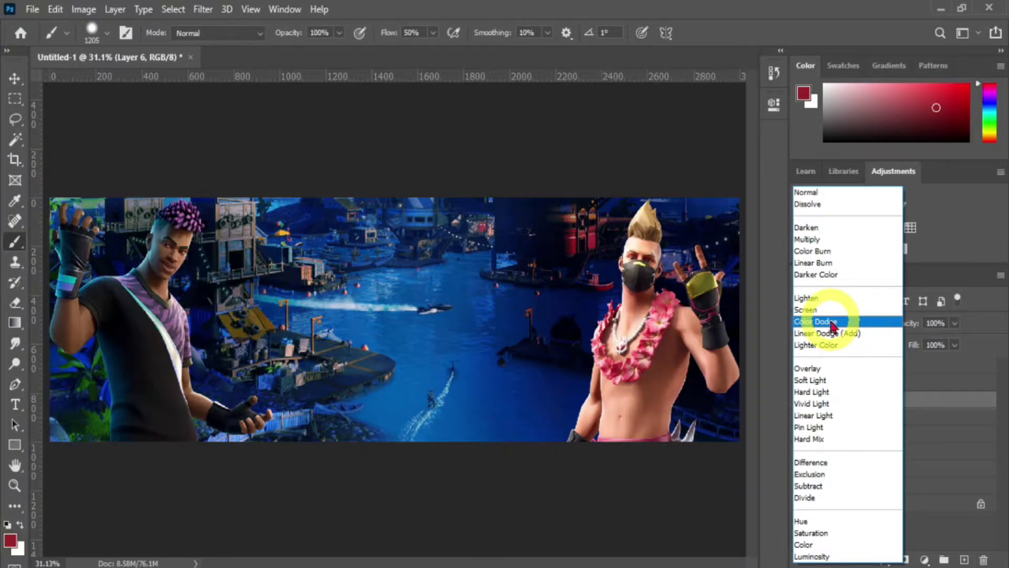
left_click(832, 326)
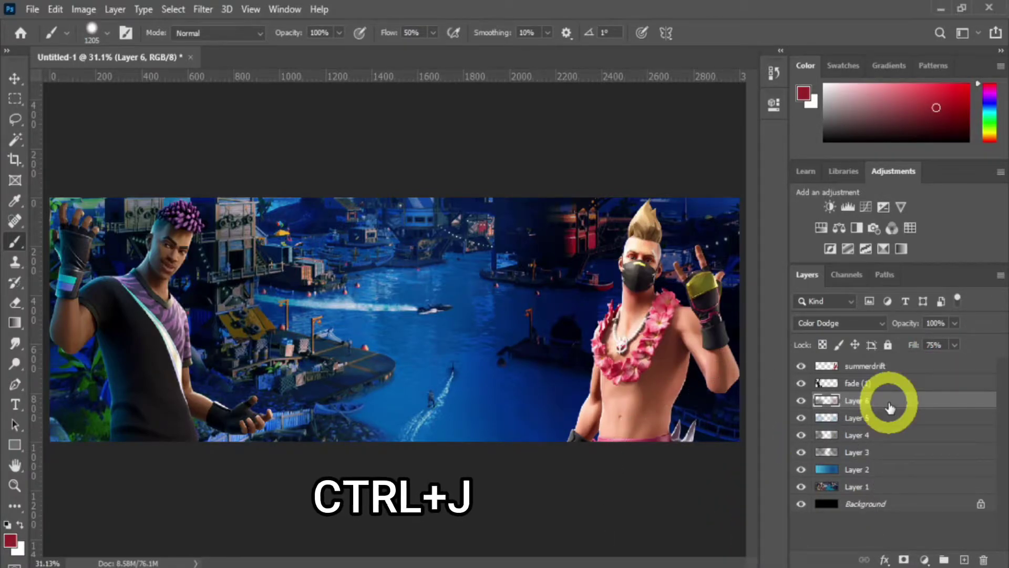
- Duplicate Layer 6 and set the copy to Linear Dodge (Add) with 40% fill
key("ctrl+j")
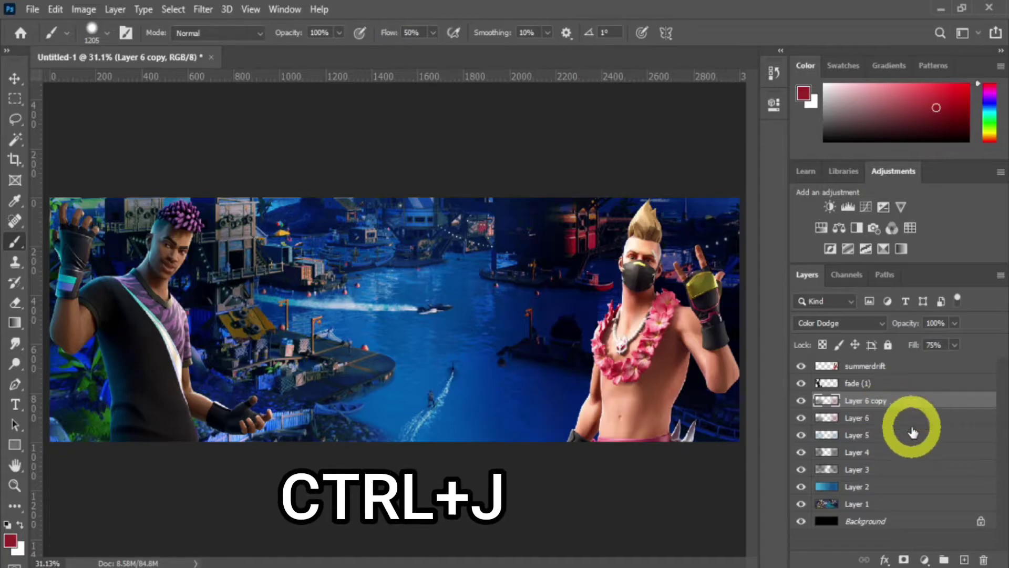
left_click(879, 323)
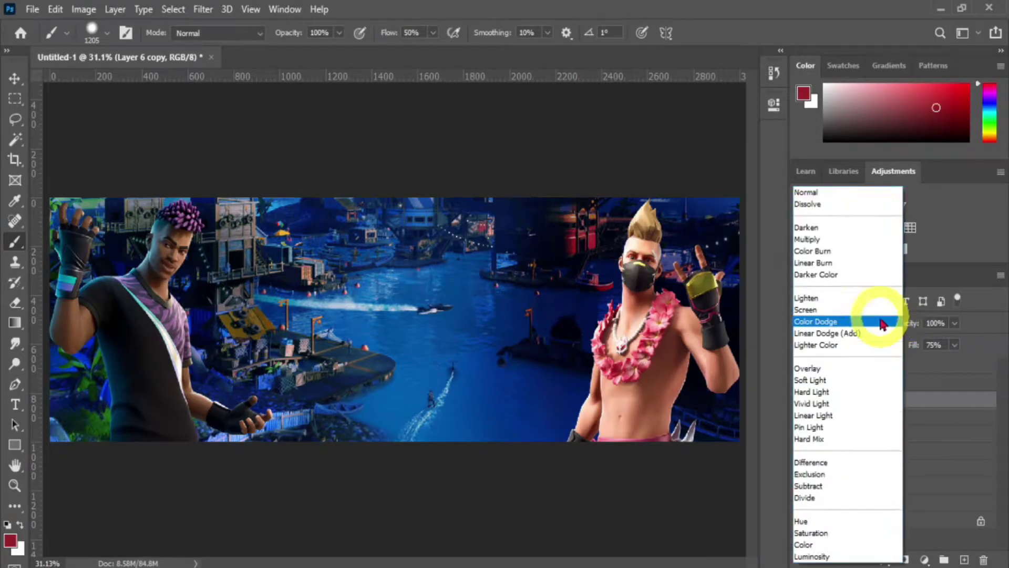
left_click(830, 338)
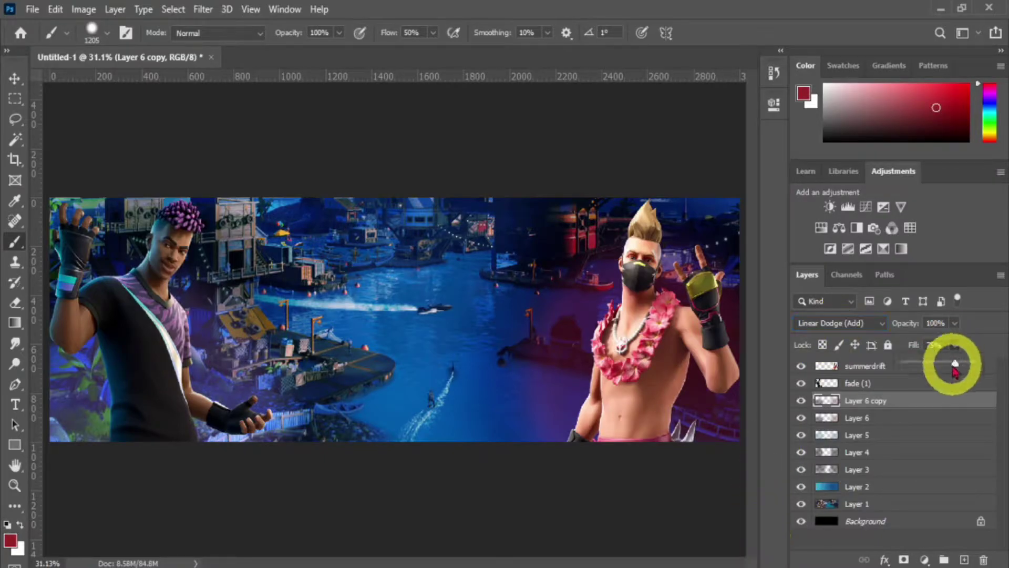
left_click_drag(938, 366, 931, 367)
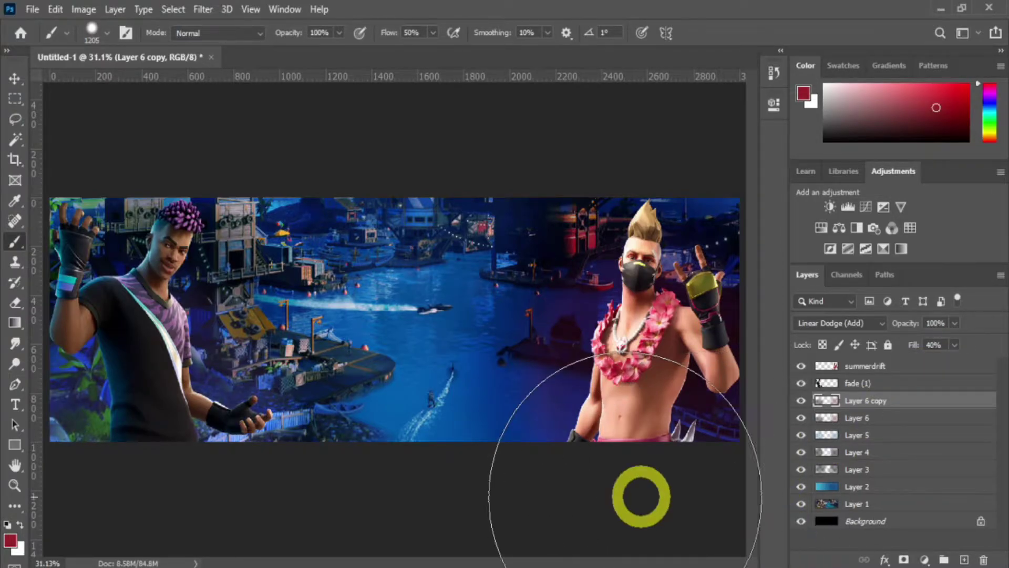
- On a new layer above the copy, paint soft white behind both characters with the 1205 px brush and set the layer to Overlay
left_click(966, 559)
key("x")
left_click(169, 361)
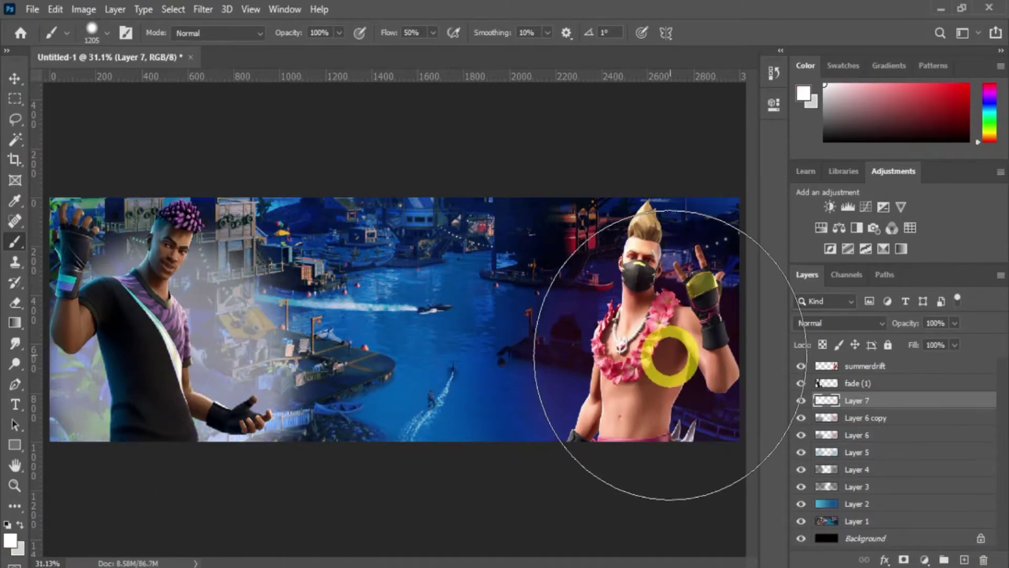
left_click(652, 363)
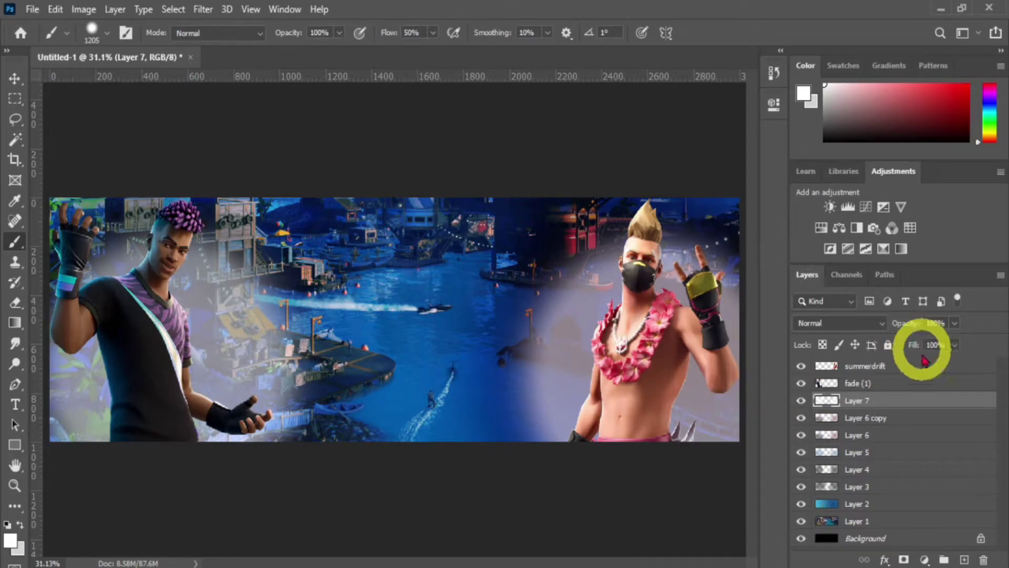
left_click(882, 325)
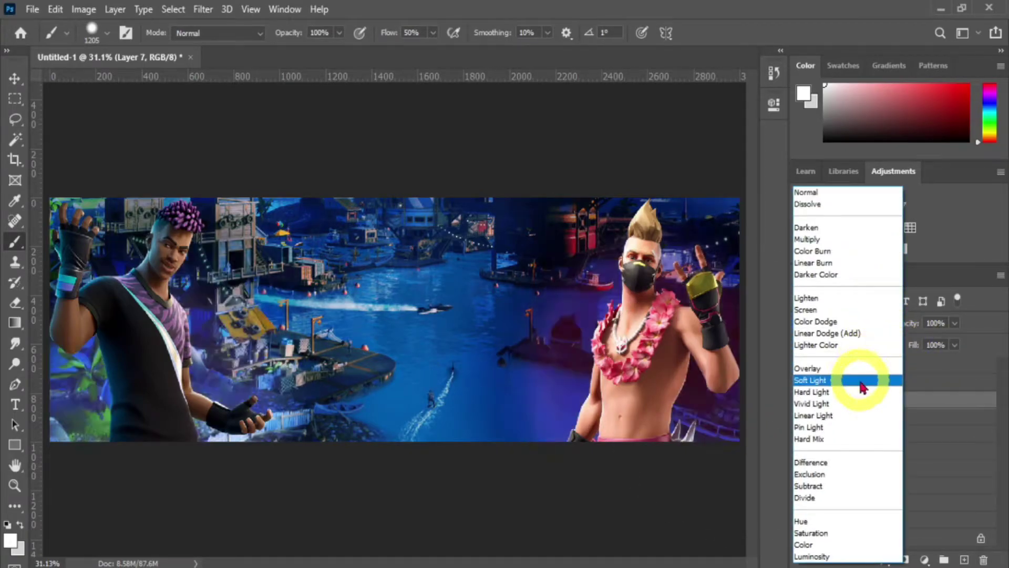
left_click(838, 366)
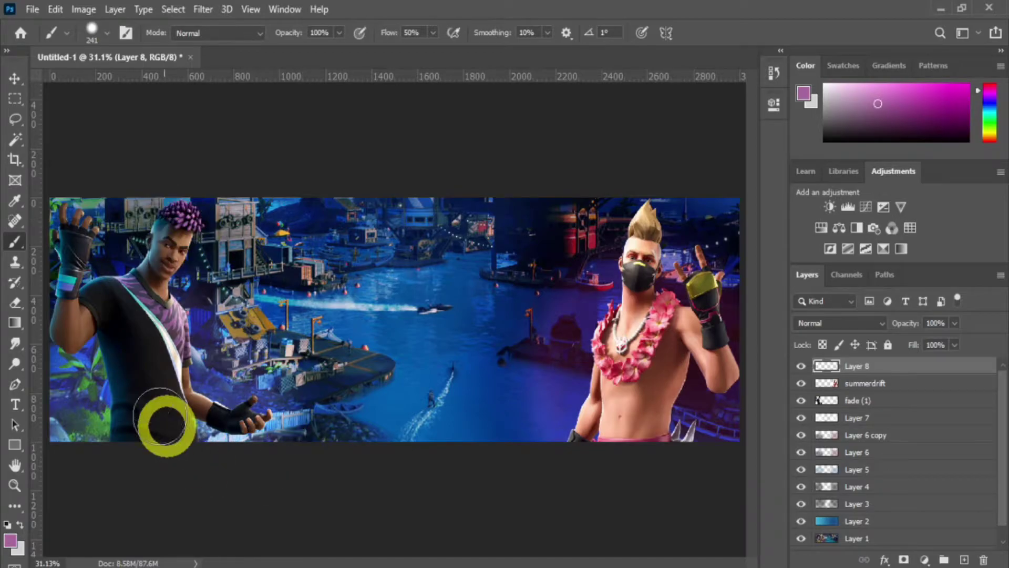
- On Layer 8 above the characters, paint pinkish purple over the left character's shirt and hair with a 305 px soft brush
key("bracketright")
key("bracketright")
left_click(132, 302)
mouse_move(132, 303)
left_mouse_down()
mouse_move(179, 321)
mouse_move(158, 342)
left_mouse_up()
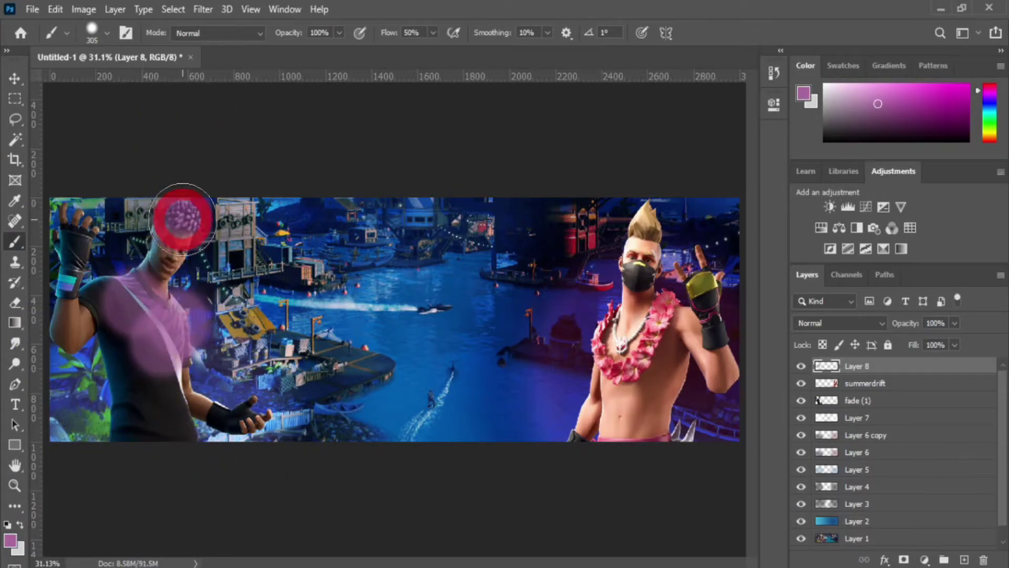
- Paint sampled blue and teal over the left character's raised arm and near-black over the lower part of his shirt
left_click(61, 295, "alt")
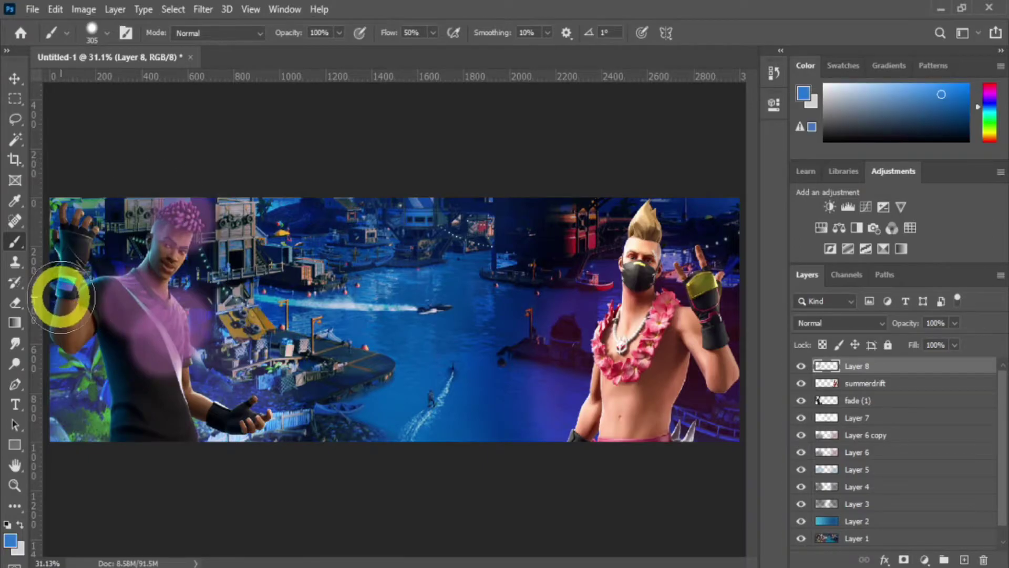
mouse_move(66, 322)
left_mouse_down()
mouse_move(165, 468)
mouse_move(154, 552)
mouse_move(49, 480)
mouse_move(68, 243)
mouse_move(70, 288)
mouse_move(68, 271)
left_mouse_up()
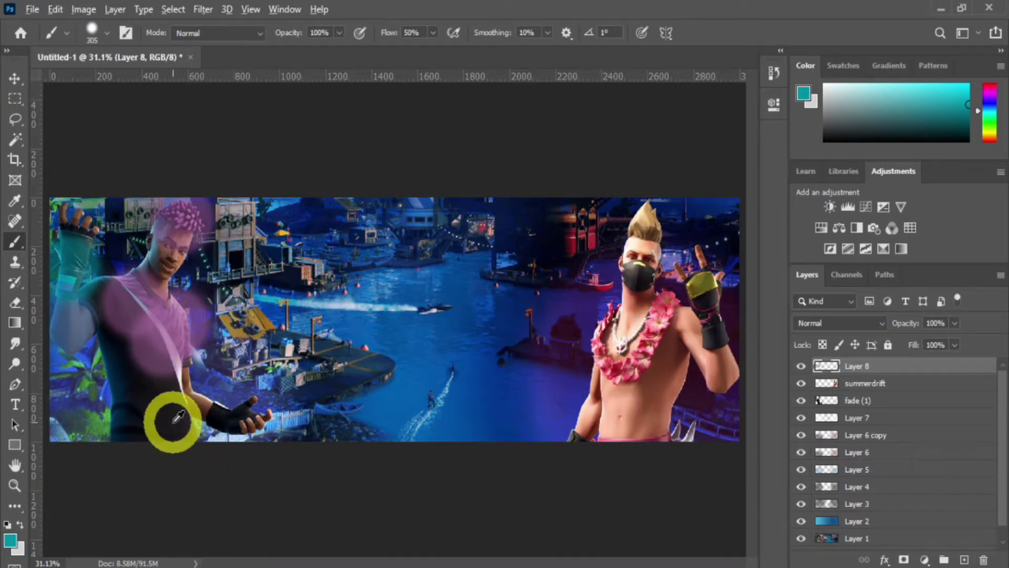
left_click(174, 424, "alt")
mouse_move(149, 426)
left_mouse_down()
mouse_move(157, 381)
mouse_move(129, 428)
mouse_move(120, 361)
mouse_move(103, 363)
left_mouse_up()
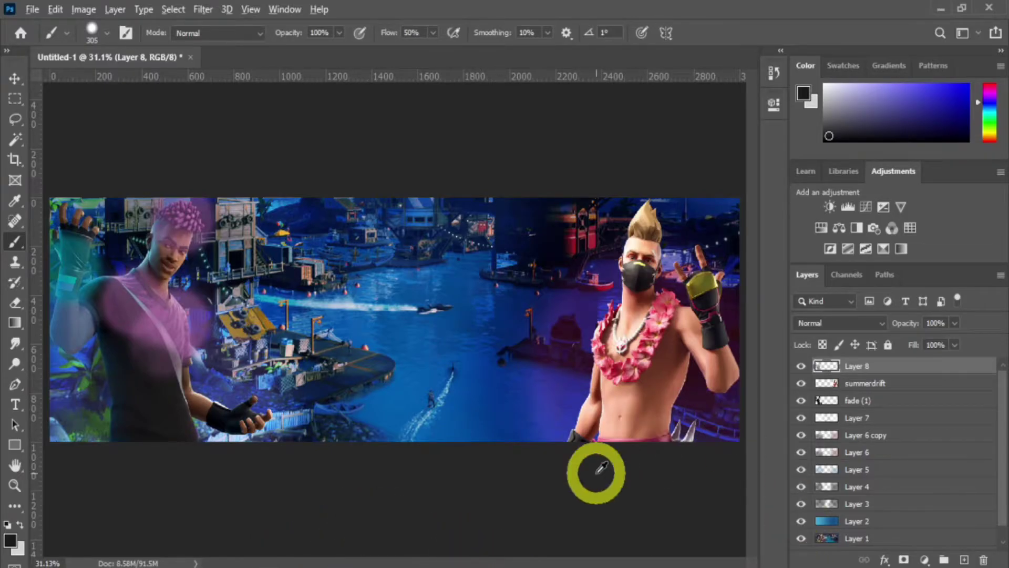
- Paint sampled pale pink over the right character's chest and a deeper pink-red over his lower torso
left_click(667, 346, "alt")
mouse_move(657, 341)
left_mouse_down()
mouse_move(628, 323)
mouse_move(586, 362)
left_mouse_up()
mouse_move(658, 398)
left_mouse_down()
mouse_move(635, 396)
mouse_move(619, 429)
mouse_move(666, 360)
mouse_move(666, 319)
mouse_move(640, 350)
mouse_move(588, 353)
left_mouse_up()
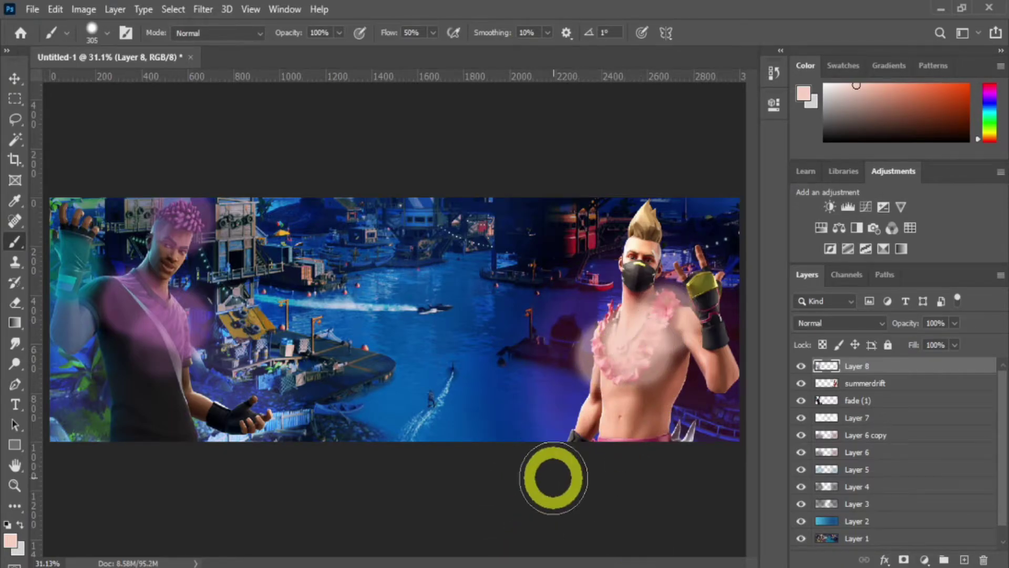
left_click(612, 309, "alt")
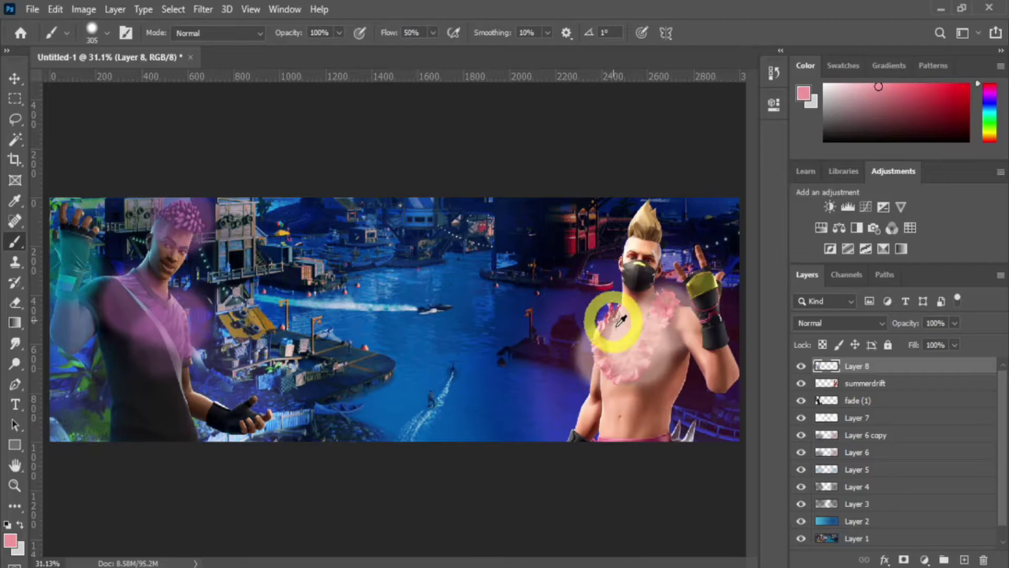
left_click(909, 93)
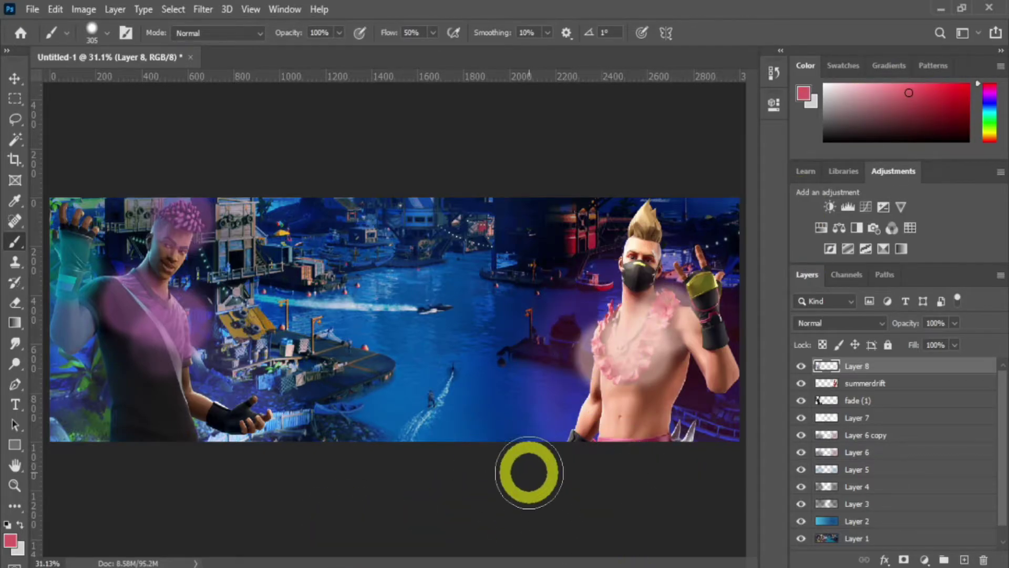
mouse_move(639, 435)
left_mouse_down()
mouse_move(600, 439)
mouse_move(658, 435)
mouse_move(597, 412)
mouse_move(640, 398)
mouse_move(654, 375)
left_mouse_up()
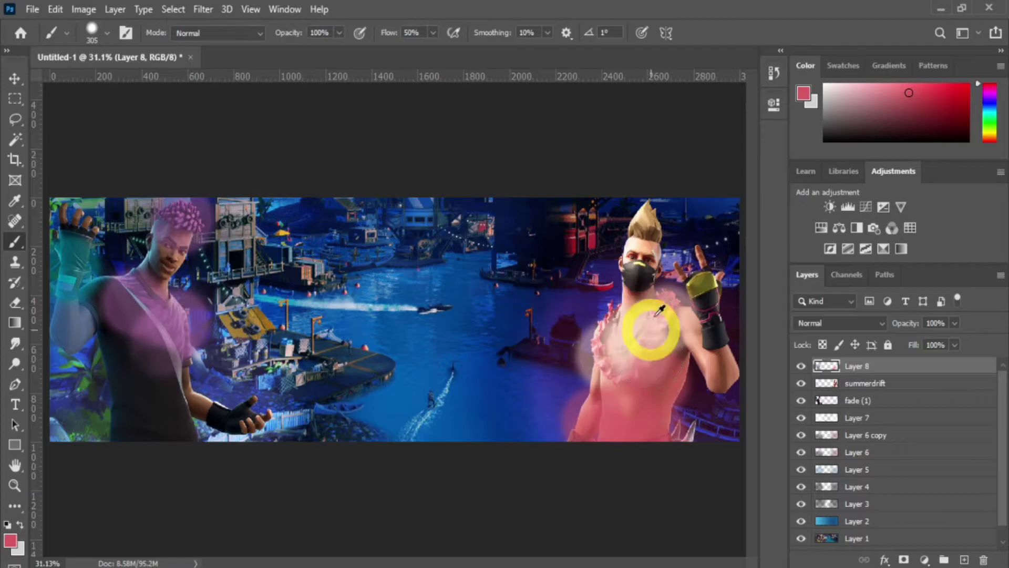
- Paint sampled near-black over the right character's mask and wristband, olive over his glove, and tan over his hair
left_click(639, 277, "alt")
left_click_drag(638, 284, 639, 302)
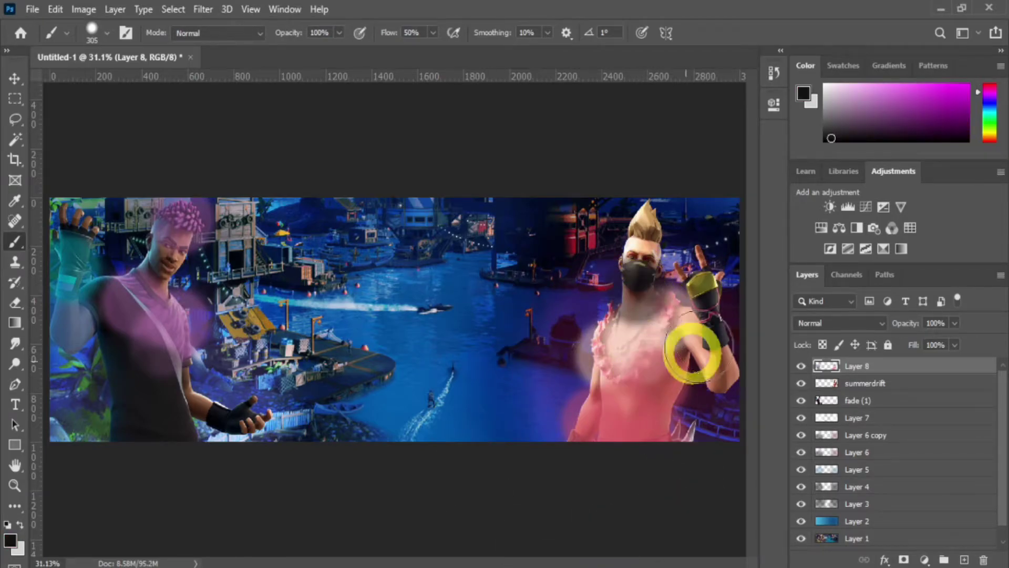
left_click(702, 276, "alt")
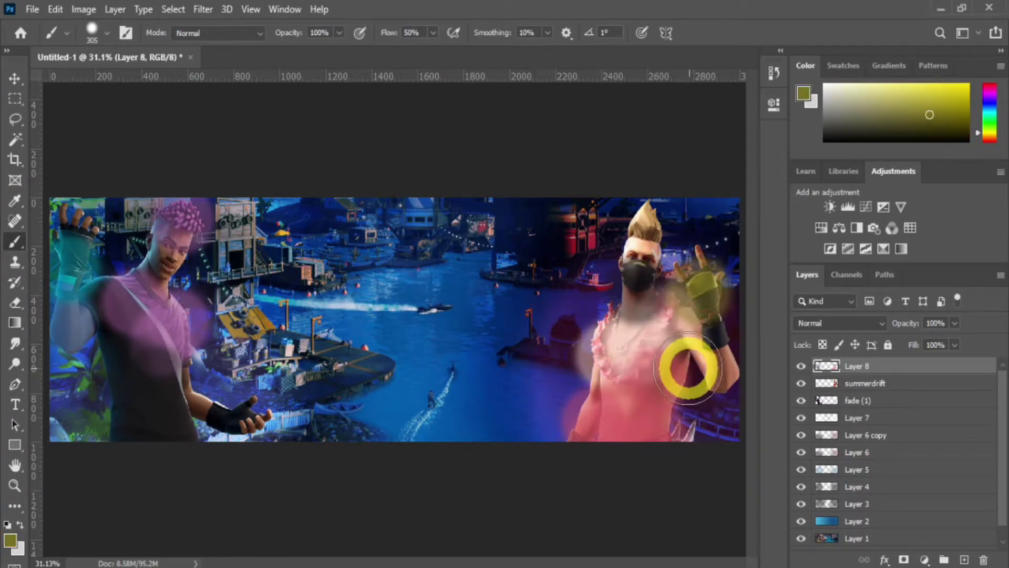
left_click(716, 335, "alt")
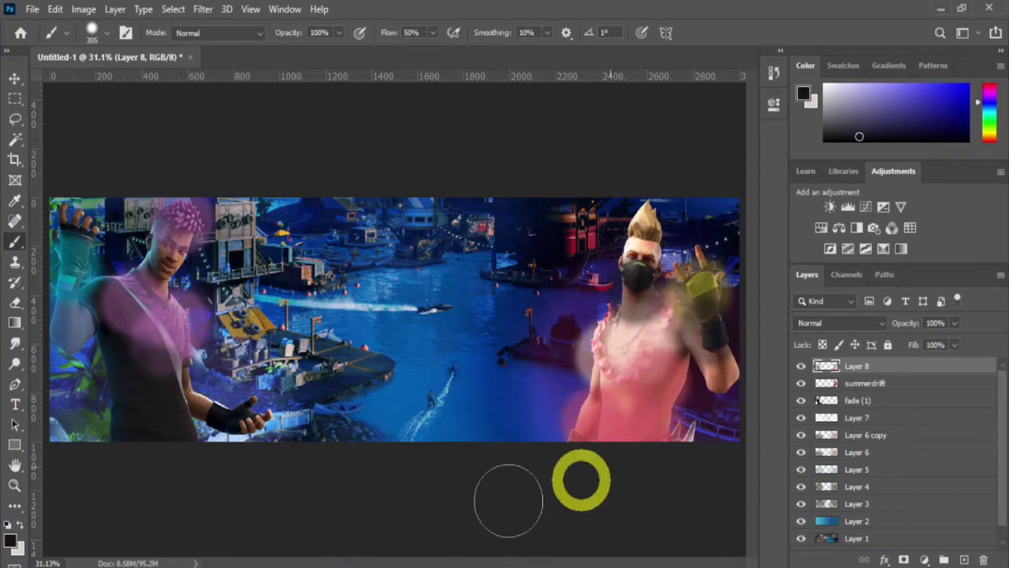
left_click(656, 213, "alt")
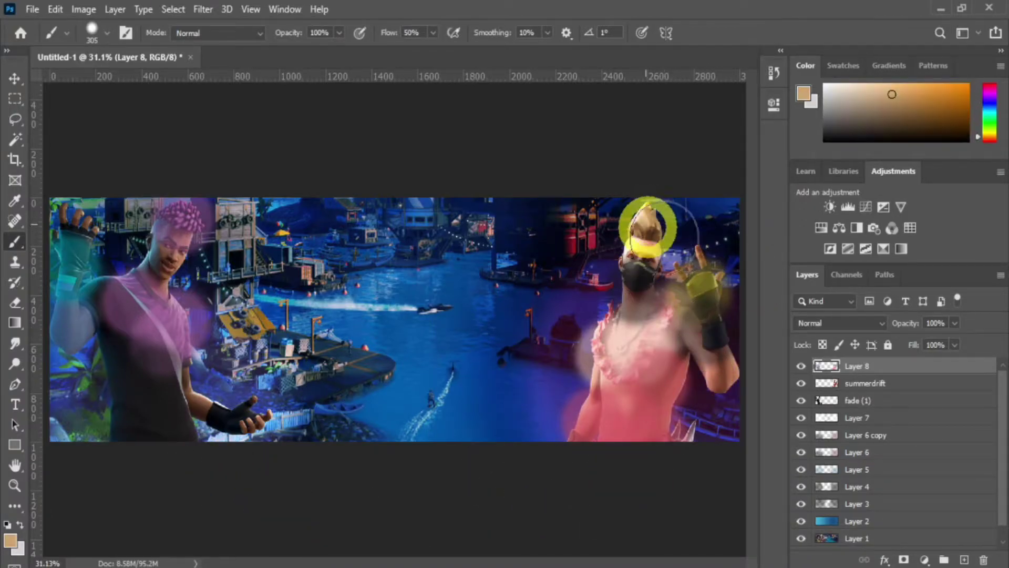
- Set Layer 8's blend mode to Color Dodge and reduce its fill to 25%
left_click(863, 323)
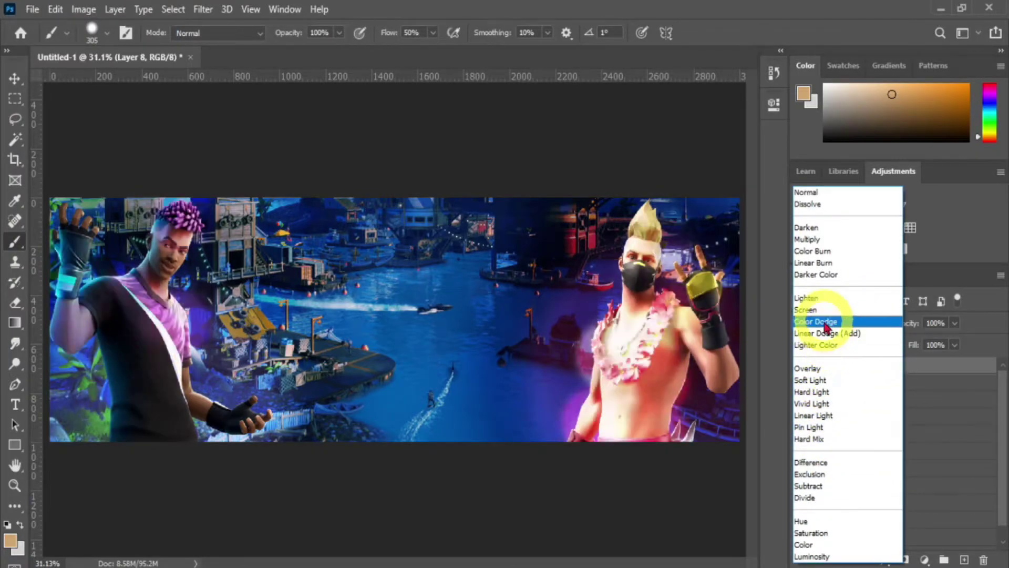
left_click(826, 322)
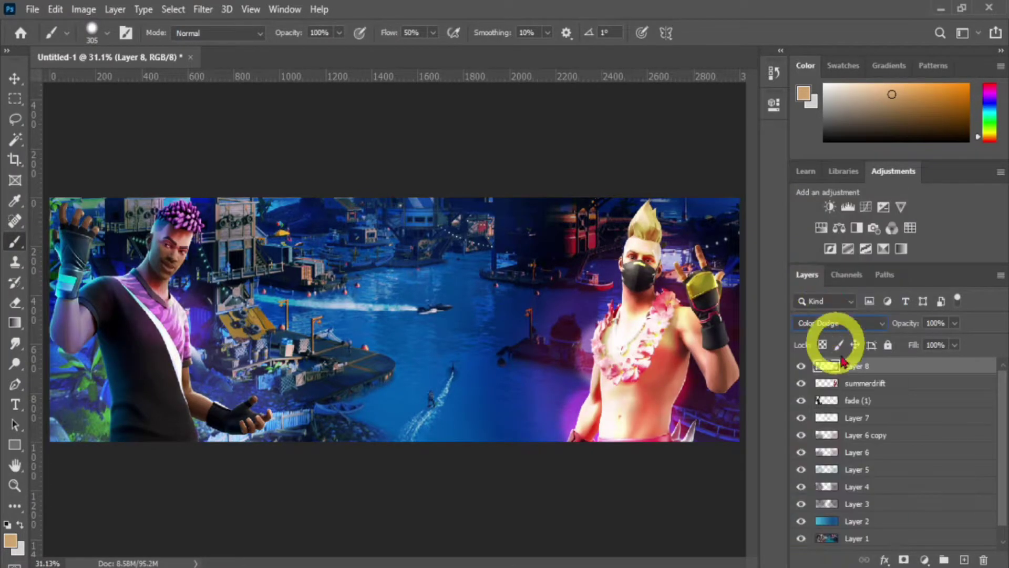
left_click(956, 345)
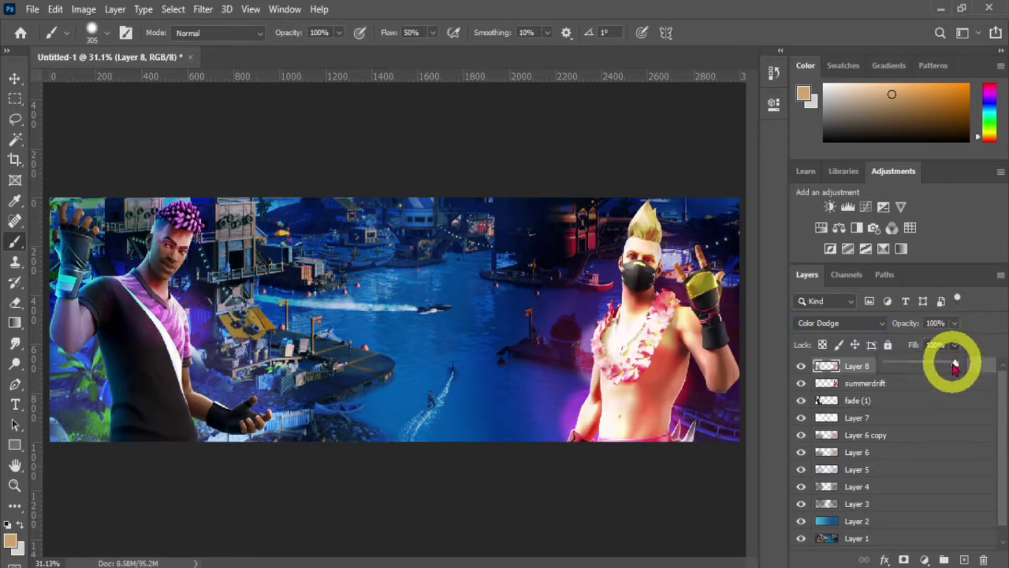
left_click_drag(915, 365, 910, 367)
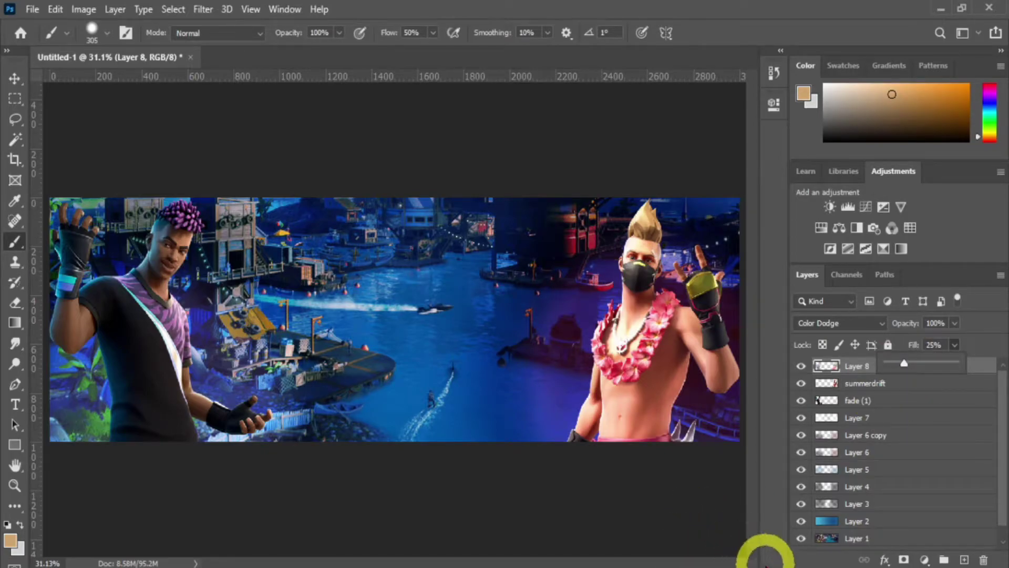
- On a new layer above Layer 8, paint sampled muted purple over the left character's shirt and hair with a 151 px soft brush
left_click(964, 559)
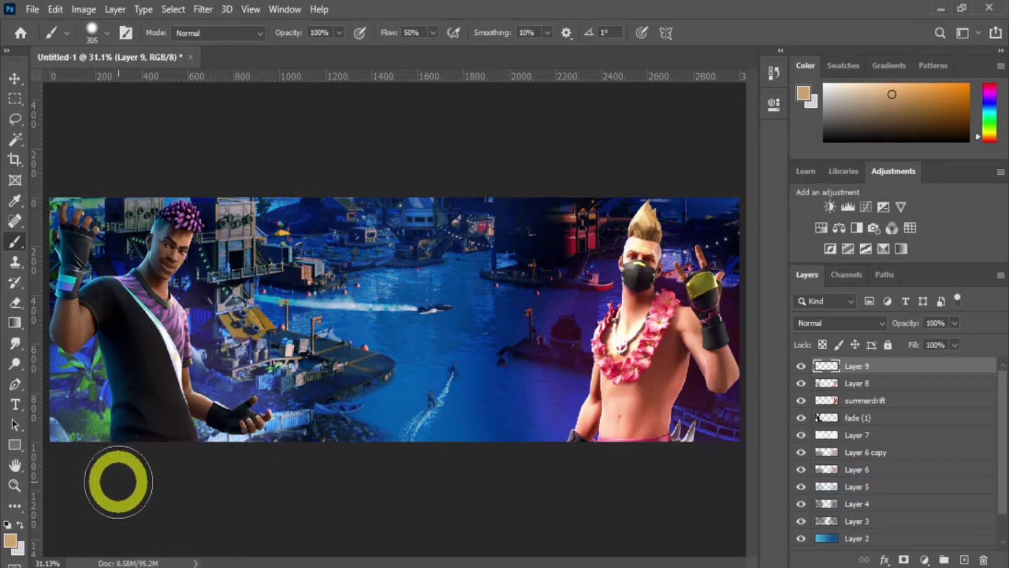
left_click_drag(176, 393, 140, 419)
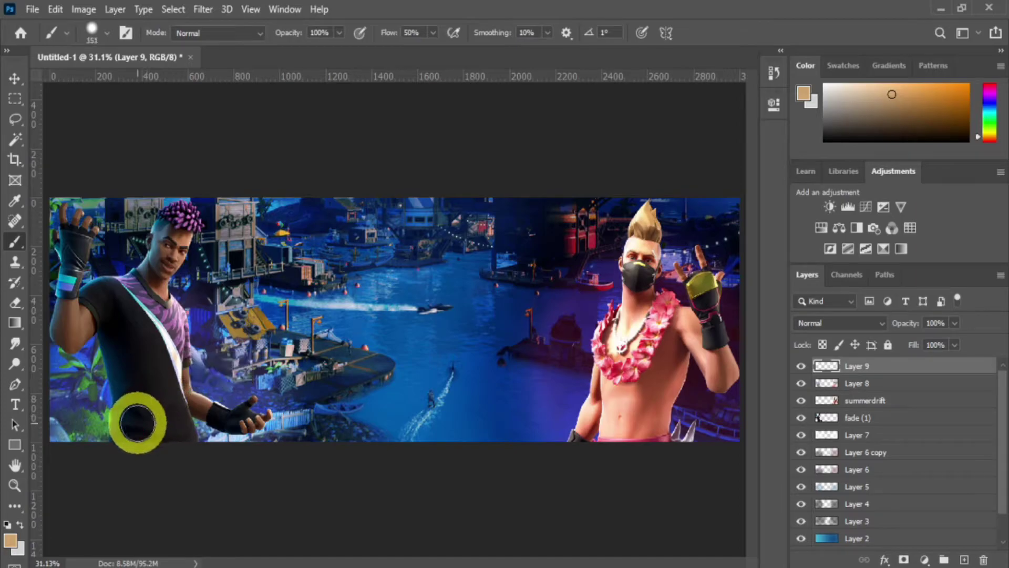
left_click(170, 313, "alt")
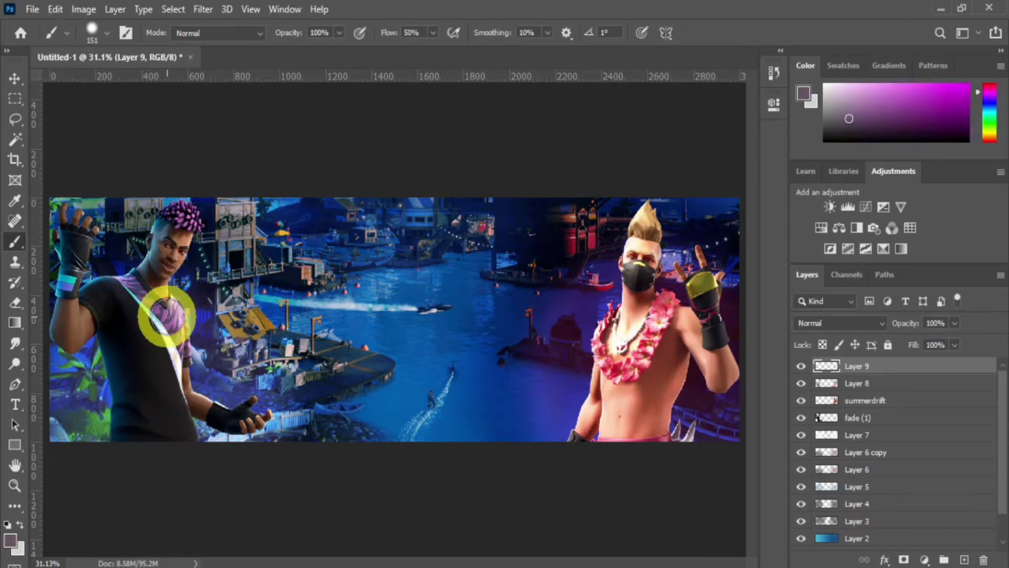
mouse_move(159, 310)
left_mouse_down()
mouse_move(134, 285)
mouse_move(168, 318)
left_mouse_up()
left_click_drag(184, 351, 192, 359)
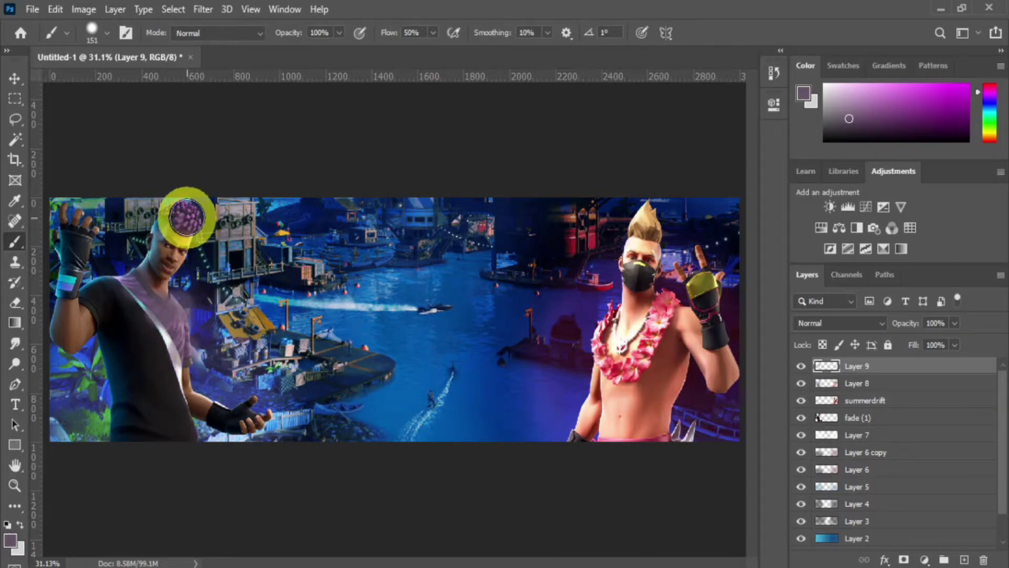
- Paint sampled teal over the left character's raised glove and a violet-blue tint over his wristband
left_click(72, 281, "alt")
left_click_drag(72, 266, 69, 315)
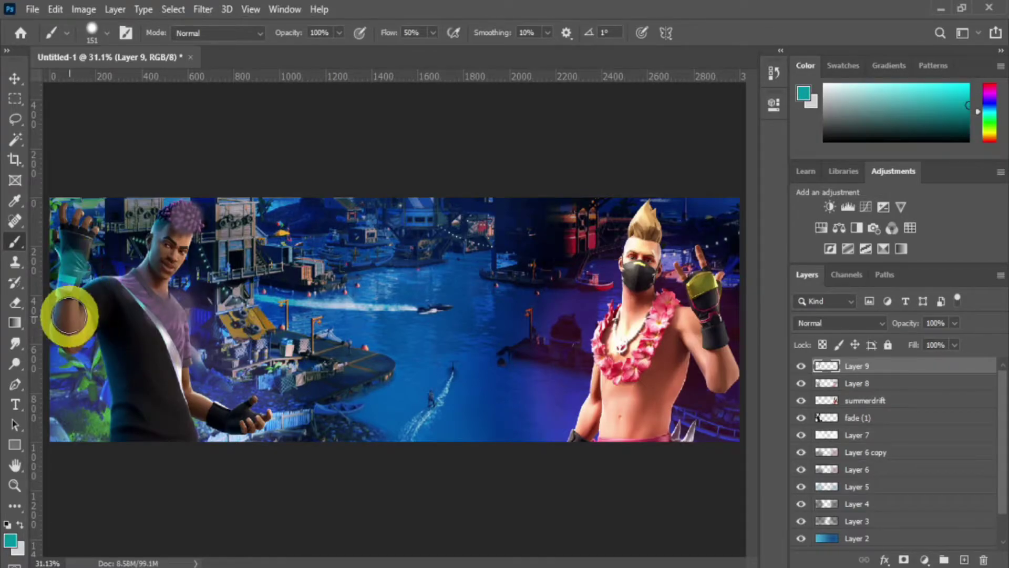
left_click(72, 287, "alt")
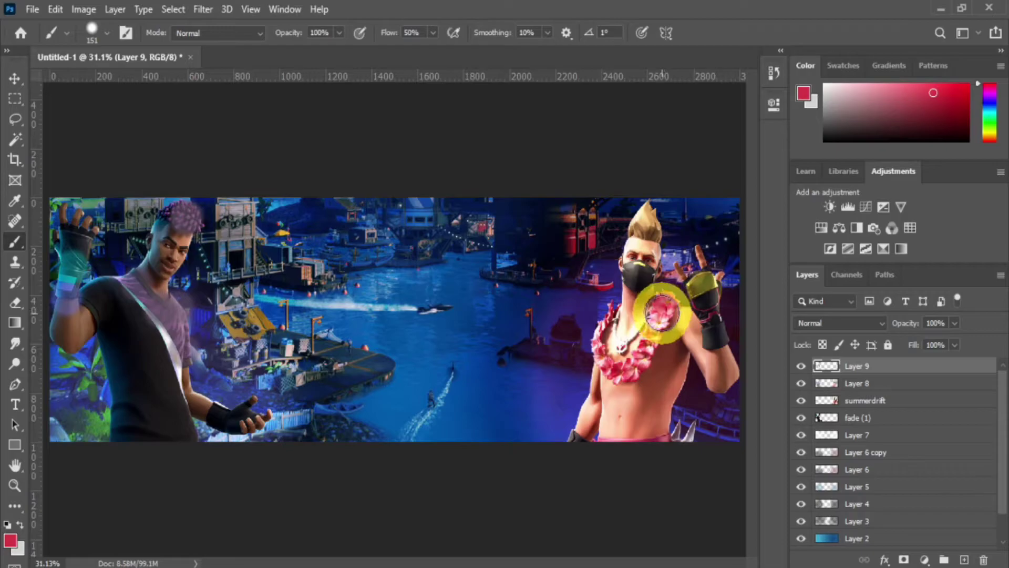
- Paint sampled pink-red over the right character's flower necklace and waist, and salmon over his torso
mouse_move(652, 342)
left_mouse_down()
mouse_move(624, 372)
mouse_move(595, 356)
mouse_move(586, 325)
mouse_move(608, 375)
mouse_move(669, 363)
mouse_move(646, 340)
mouse_move(624, 406)
mouse_move(634, 415)
mouse_move(623, 415)
mouse_move(652, 413)
mouse_move(660, 398)
mouse_move(668, 450)
mouse_move(669, 433)
mouse_move(652, 441)
mouse_move(686, 368)
mouse_move(596, 424)
left_mouse_up()
left_click(638, 407, "alt")
left_click(669, 433, "alt")
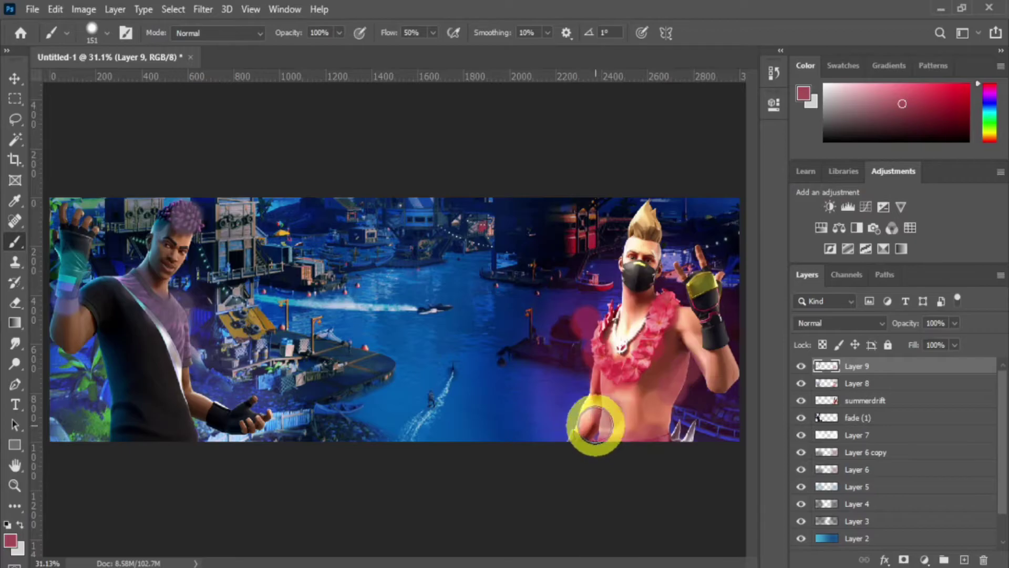
left_click(591, 414, "alt")
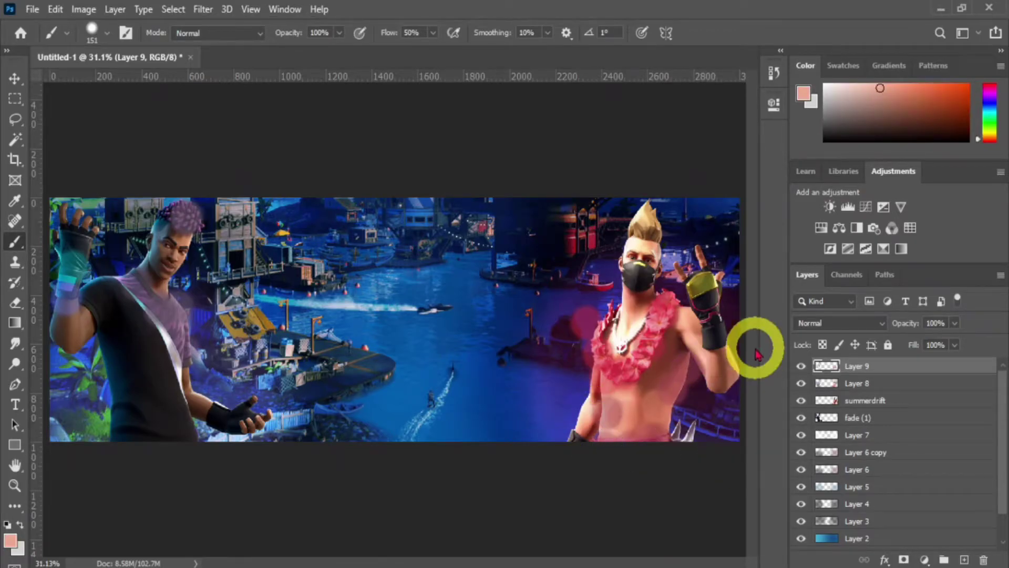
- On Layer 9, paint sampled near-black over the right character's wrist, olive over his glove, and light orange over his hair
left_click(715, 310, "alt")
mouse_move(716, 308)
left_mouse_down()
mouse_move(708, 328)
mouse_move(701, 278)
left_mouse_up()
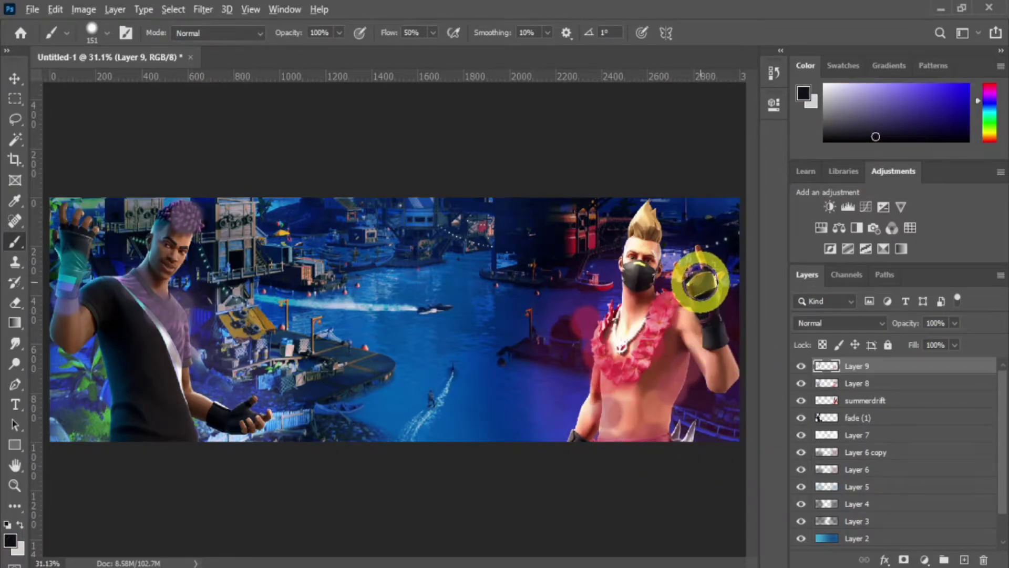
left_click(701, 287, "alt")
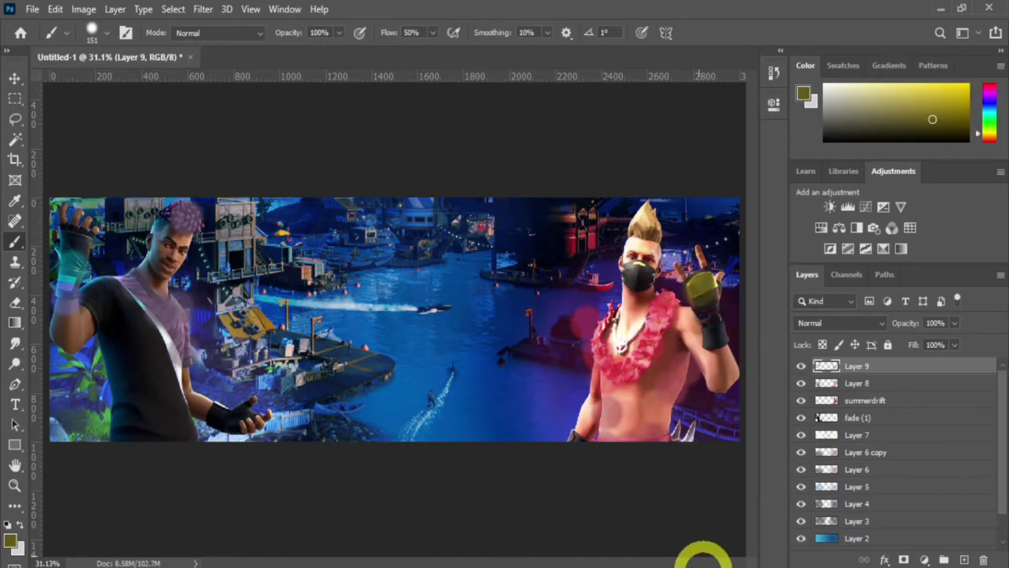
left_click(644, 221, "alt")
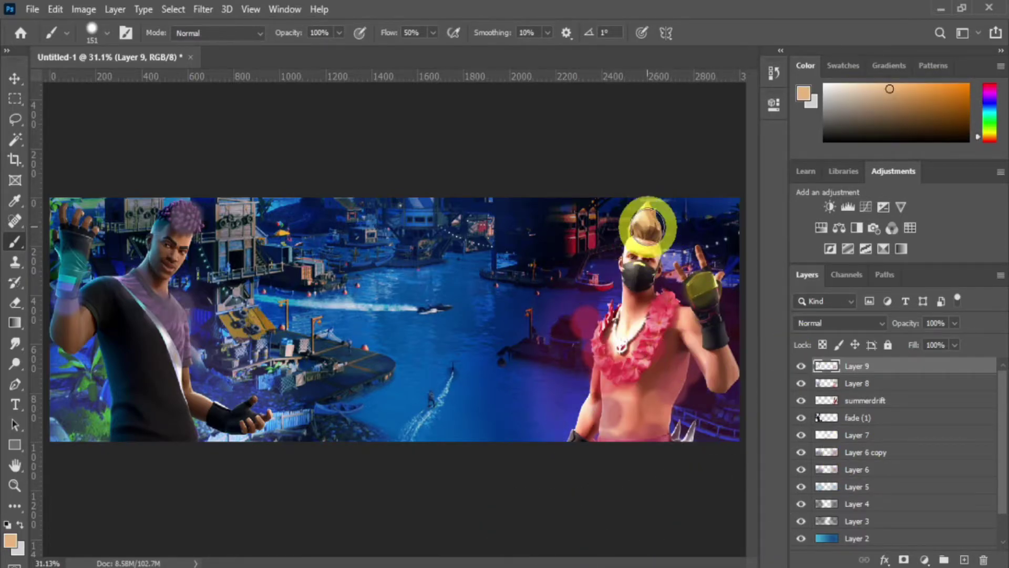
- Set Layer 9's blend mode to Screen and lower its fill to 30%
left_click(875, 324)
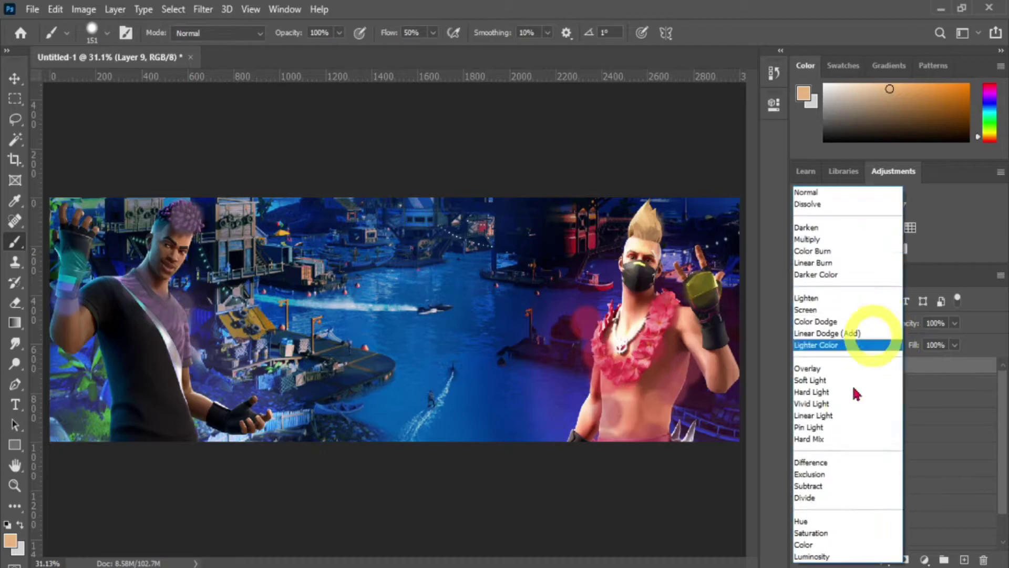
left_click(808, 309)
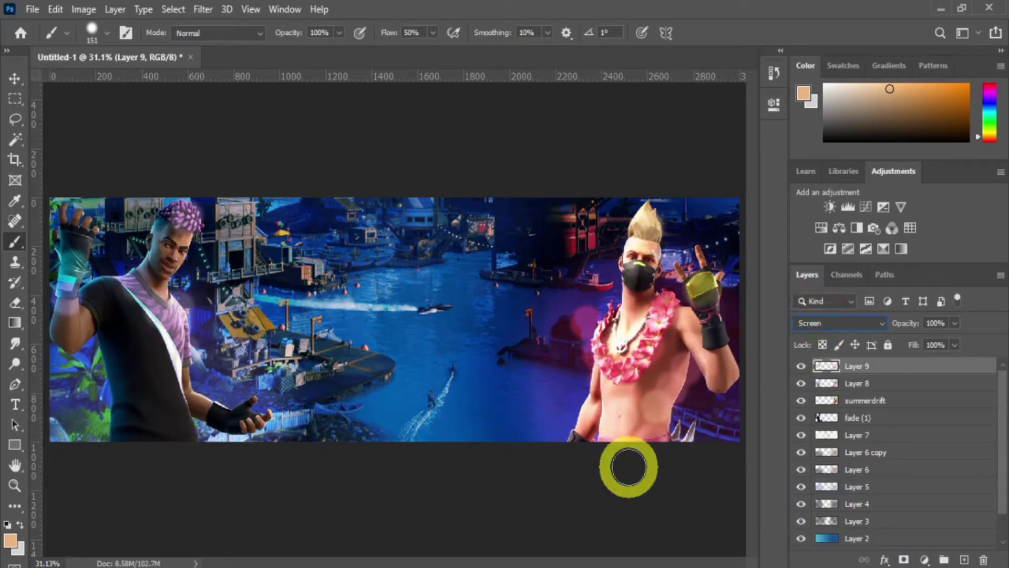
left_click_drag(954, 345, 916, 368)
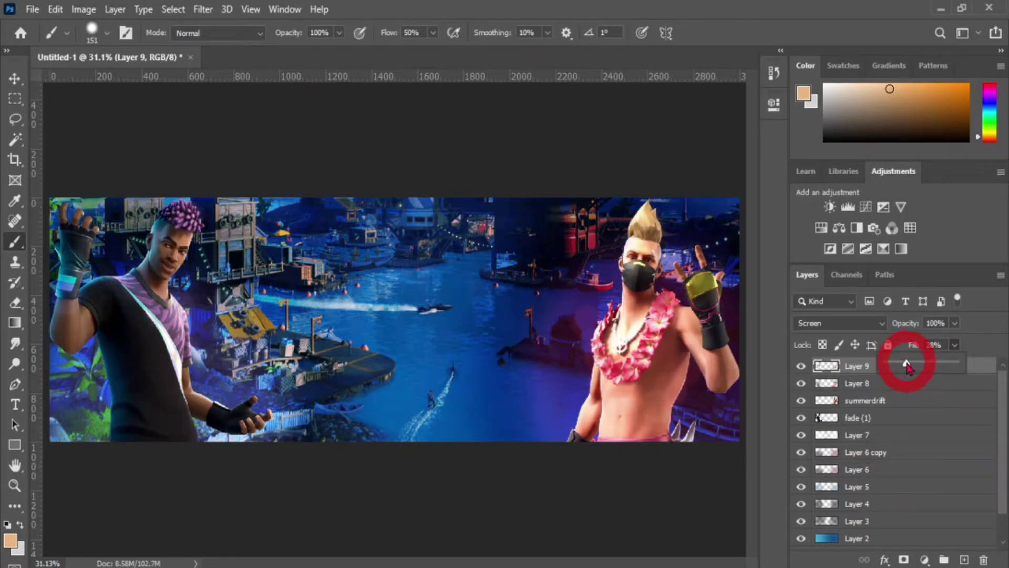
left_click(712, 492)
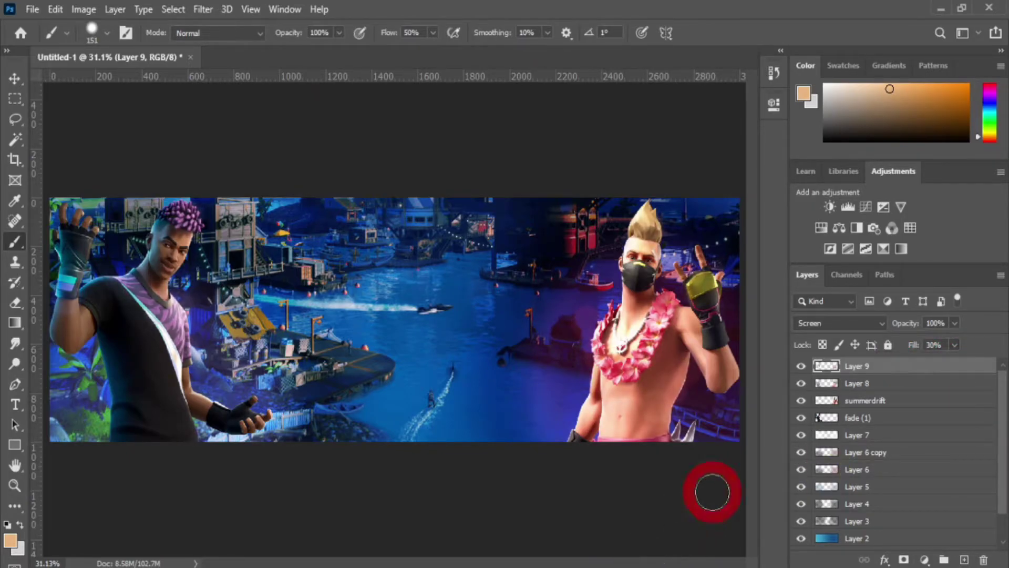
- Add one new empty layer directly above the fade (1) layer and another directly above the summerdrift layer
key("e")
left_click(890, 418)
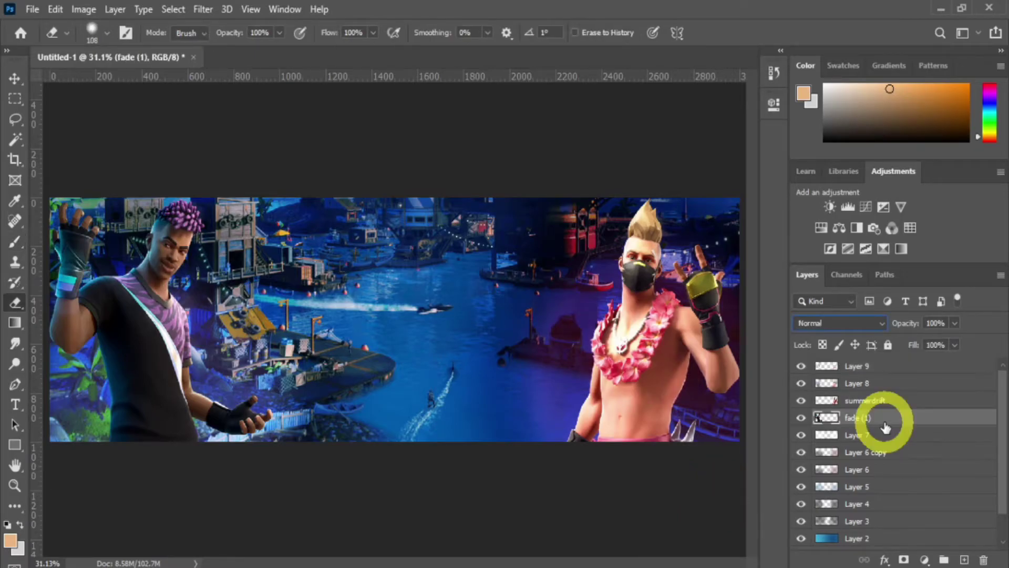
left_click(964, 559)
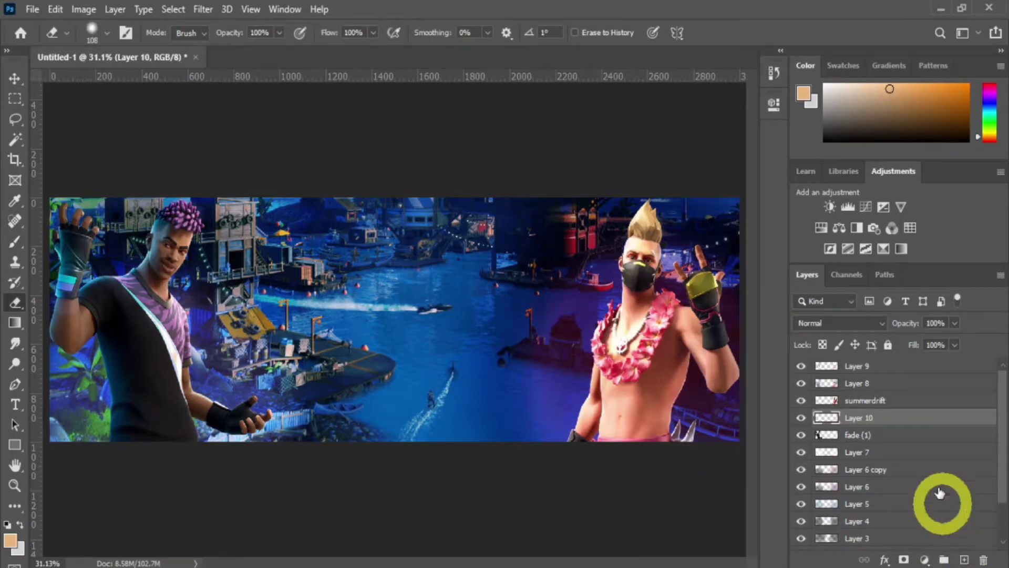
left_click(872, 400)
left_click(964, 560)
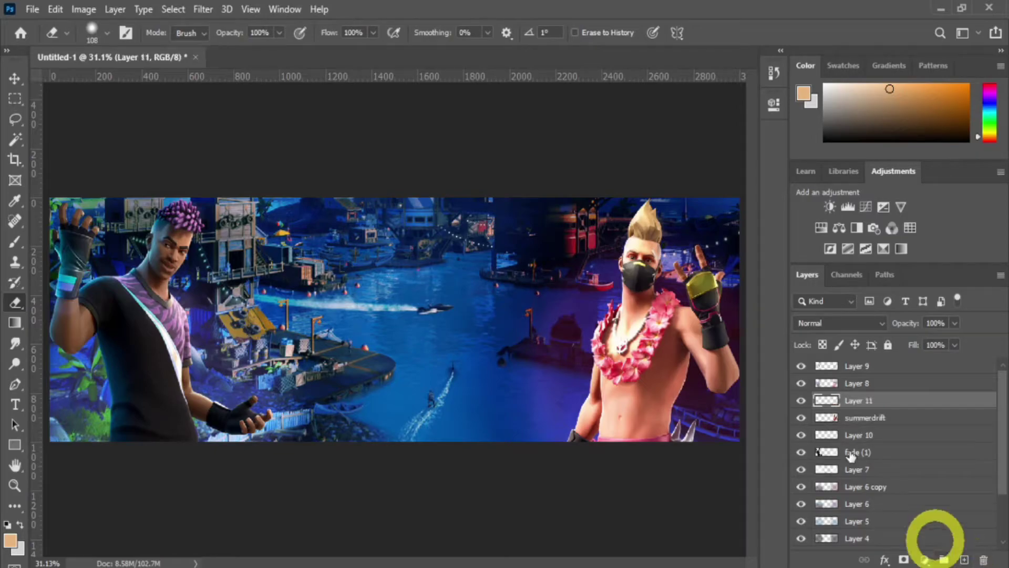
- Clip Layer 11 to the summerdrift layer and Layer 10 to the fade (1) layer
right_click(868, 402)
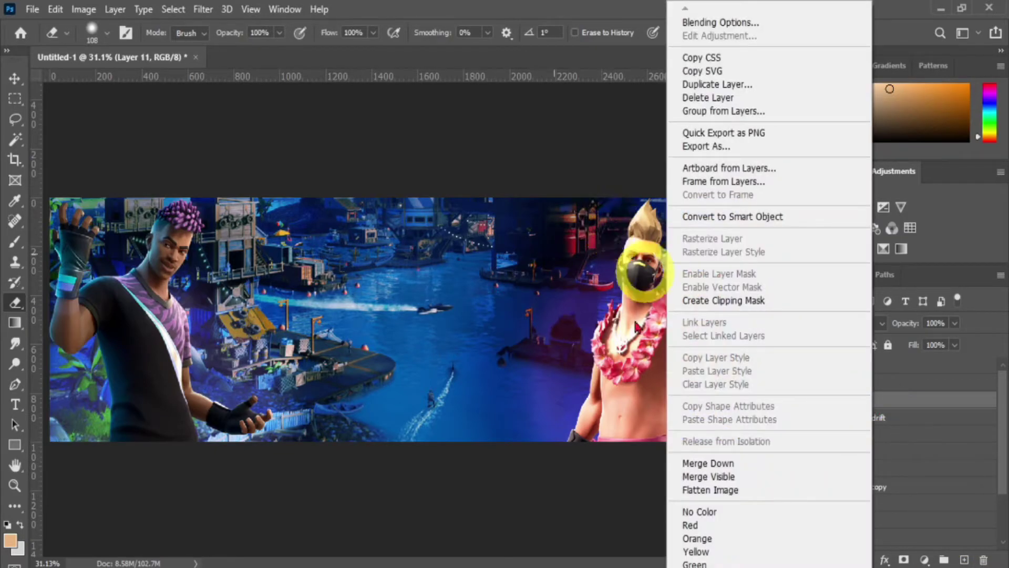
left_click(736, 301)
left_click(860, 427)
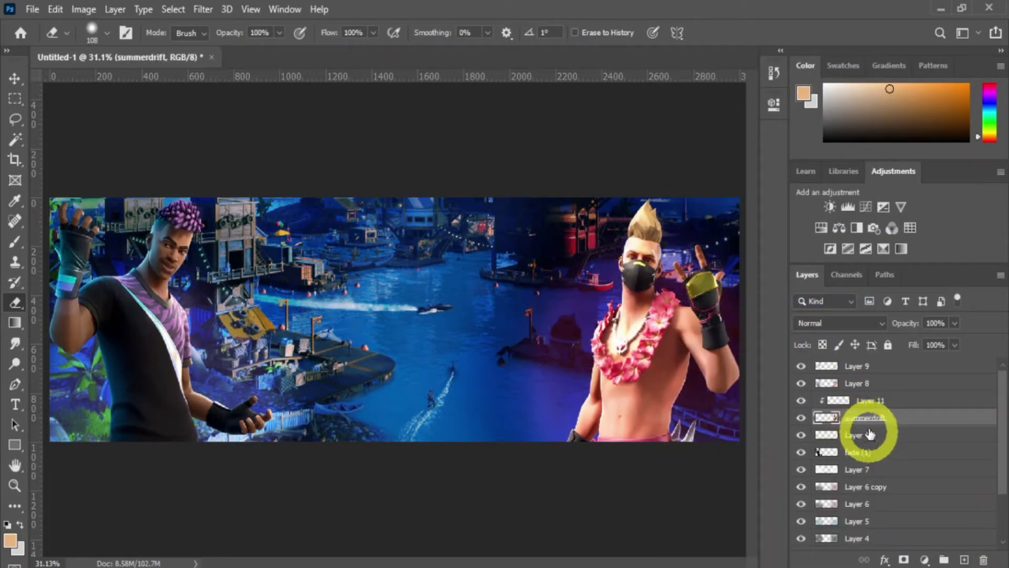
left_click(878, 441)
right_click(878, 436)
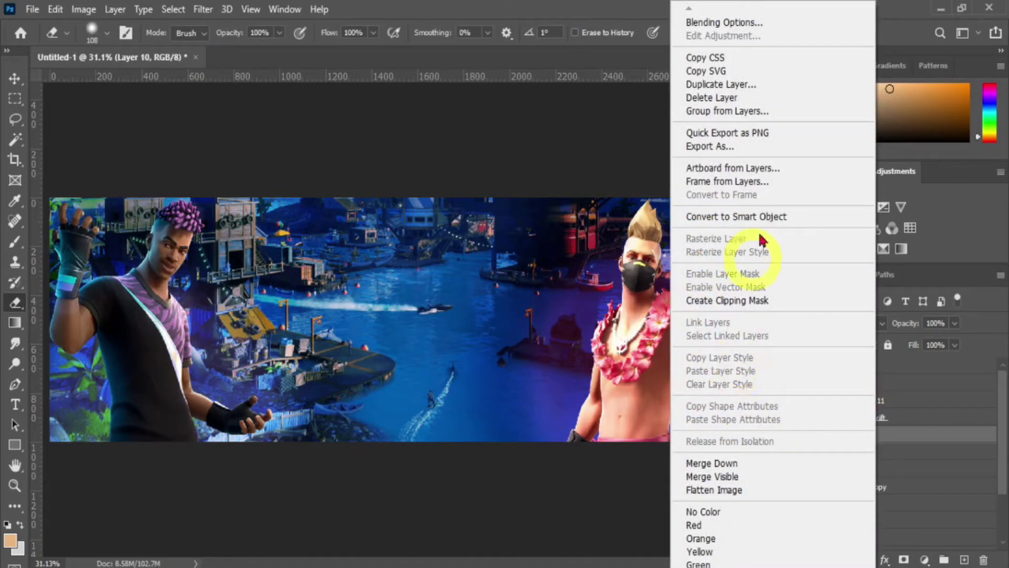
left_click(751, 300)
- On Layer 10, paint soft black shadows over the left character's shirt and arms with a large brush, about 537 px
key("b")
key("d")
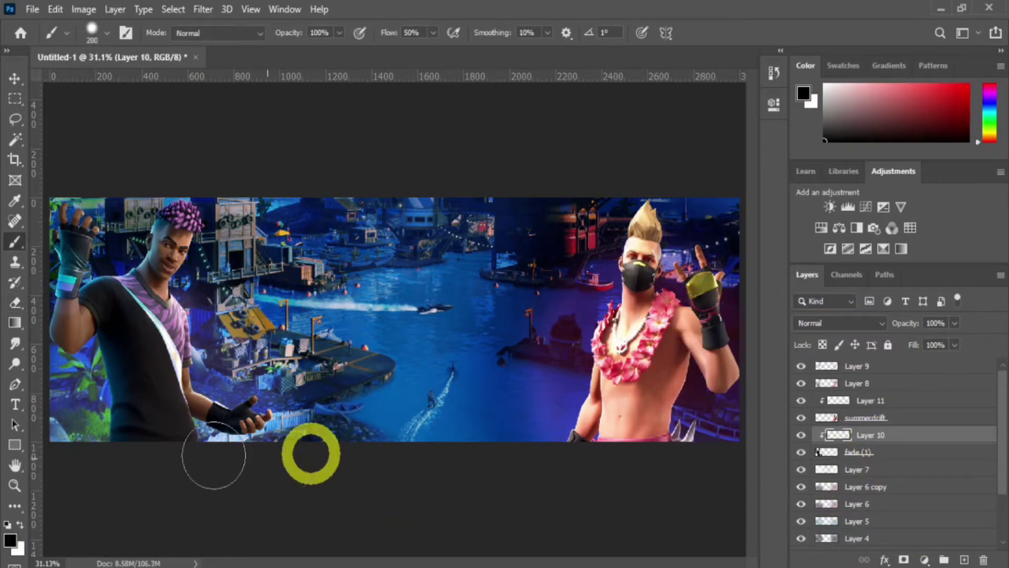
mouse_move(180, 514)
left_mouse_down()
mouse_move(130, 456)
mouse_move(92, 350)
mouse_move(103, 391)
mouse_move(66, 394)
mouse_move(68, 336)
mouse_move(116, 412)
mouse_move(236, 541)
mouse_move(194, 389)
mouse_move(200, 316)
mouse_move(223, 253)
mouse_move(215, 244)
mouse_move(253, 312)
mouse_move(229, 272)
mouse_move(233, 352)
mouse_move(166, 259)
mouse_move(129, 230)
mouse_move(172, 342)
mouse_move(188, 335)
mouse_move(183, 351)
mouse_move(206, 339)
left_mouse_up()
left_click(122, 314)
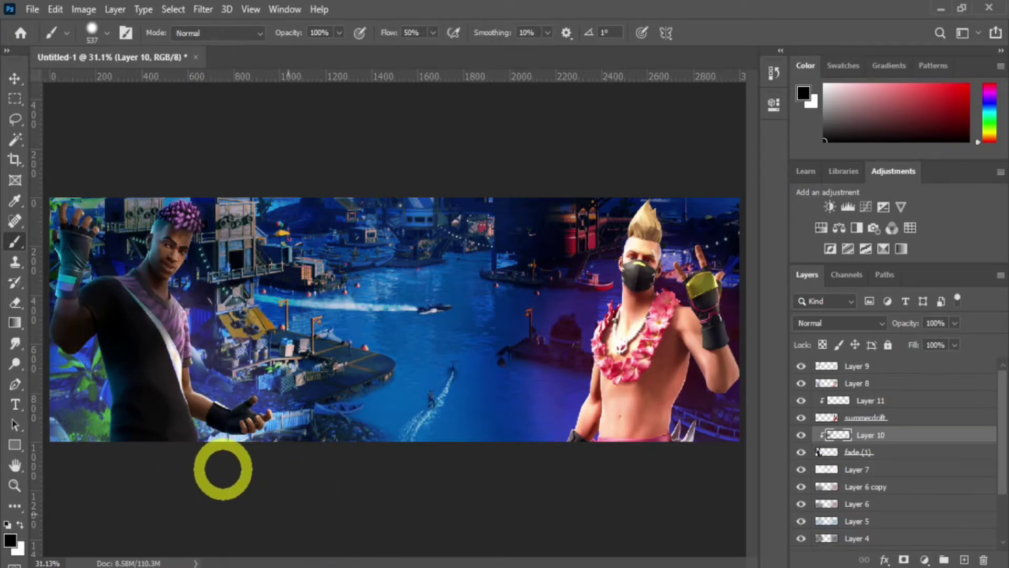
left_click(203, 457)
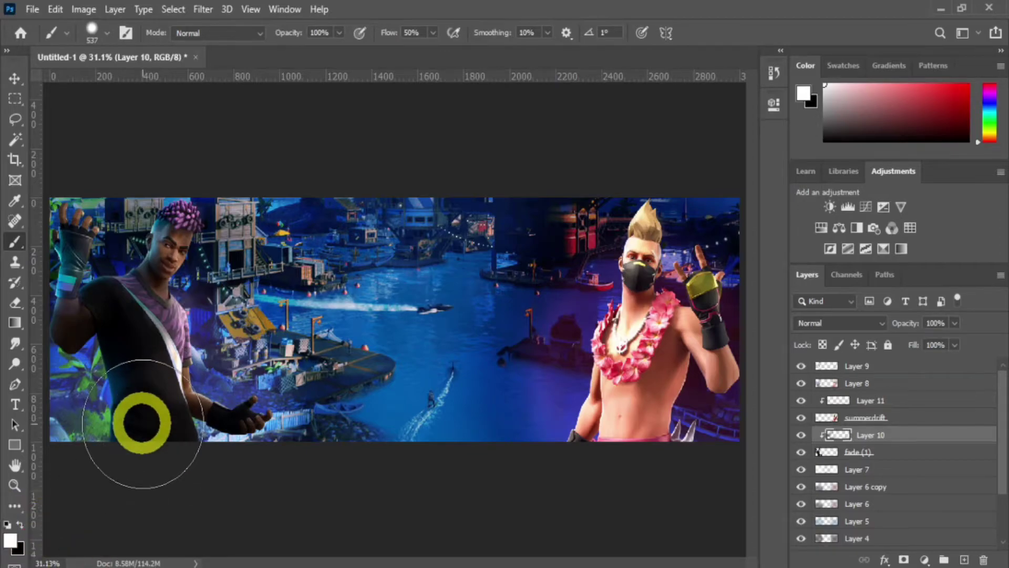
- Paint soft white highlights over the left character's shirt, face and raised glove, and set Layer 10's blend mode to Overlay
left_click(134, 351)
mouse_move(139, 211)
left_mouse_down()
mouse_move(119, 202)
mouse_move(109, 220)
mouse_move(193, 492)
left_mouse_up()
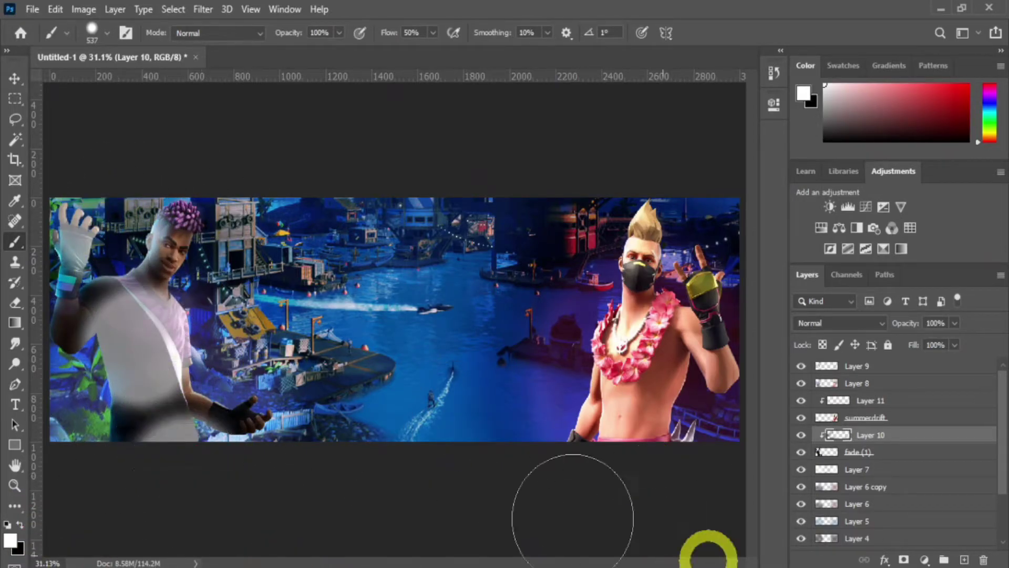
left_click(862, 322)
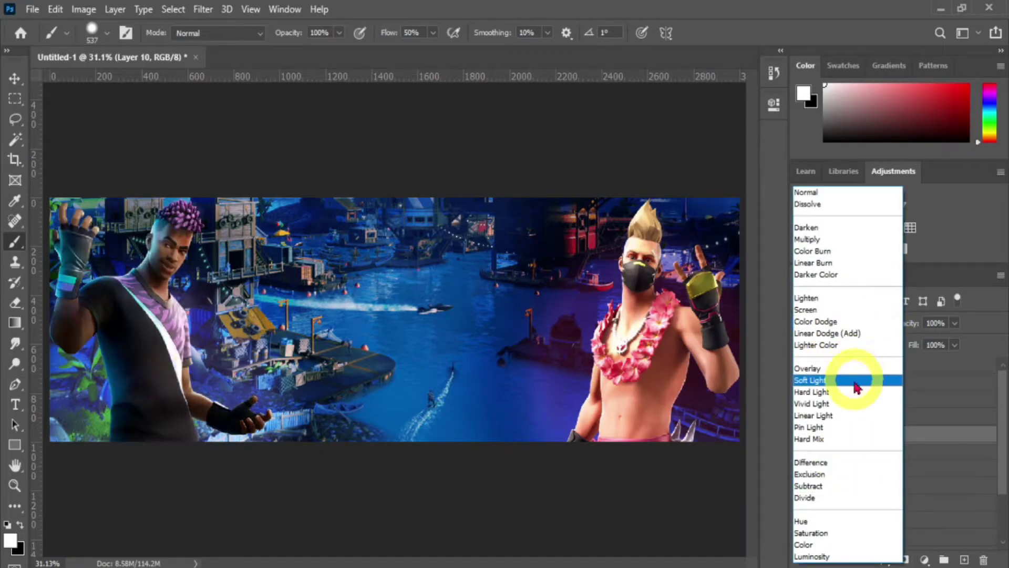
left_click(838, 368)
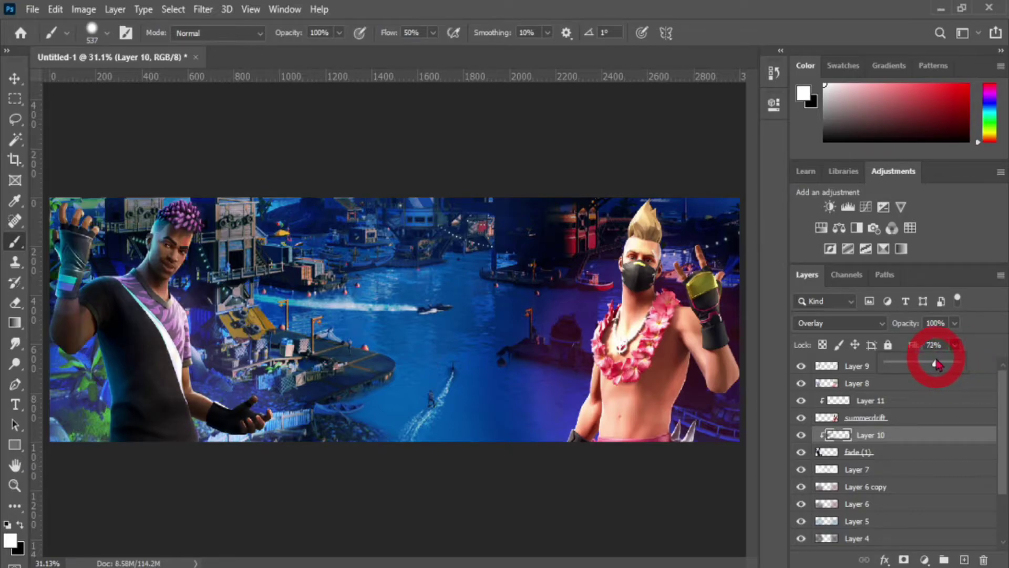
- Lower Layer 10's fill to 72%
left_click_drag(937, 364, 937, 365)
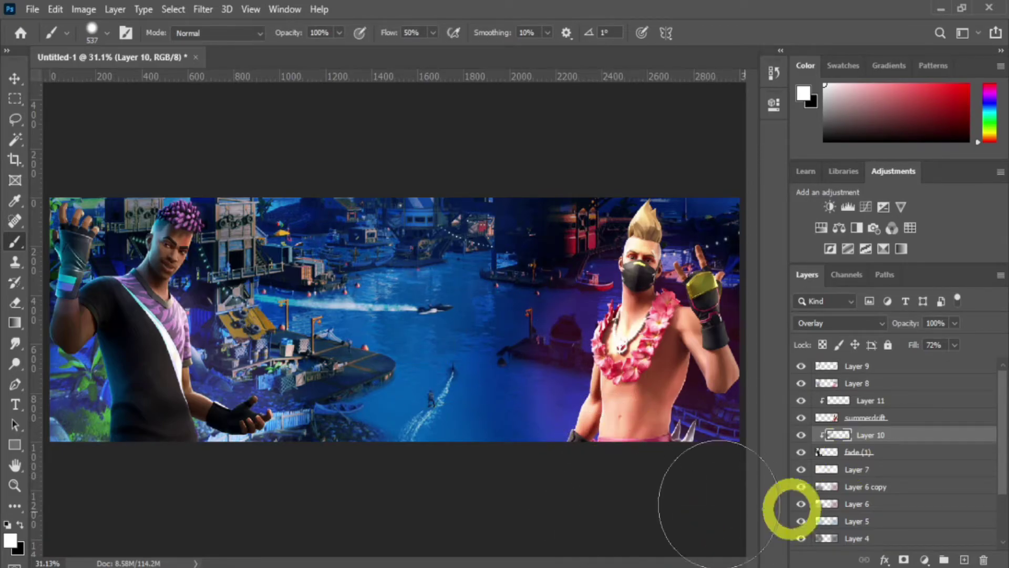
- On Layer 11, paint soft black shadows over the right character's torso, arms and head with the large brush
left_click(889, 402)
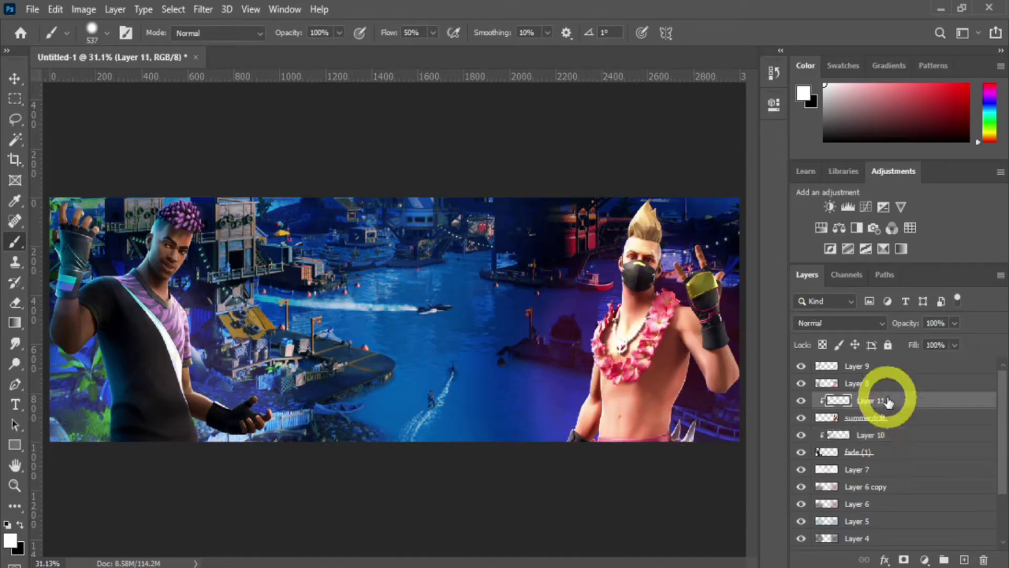
left_click(19, 525)
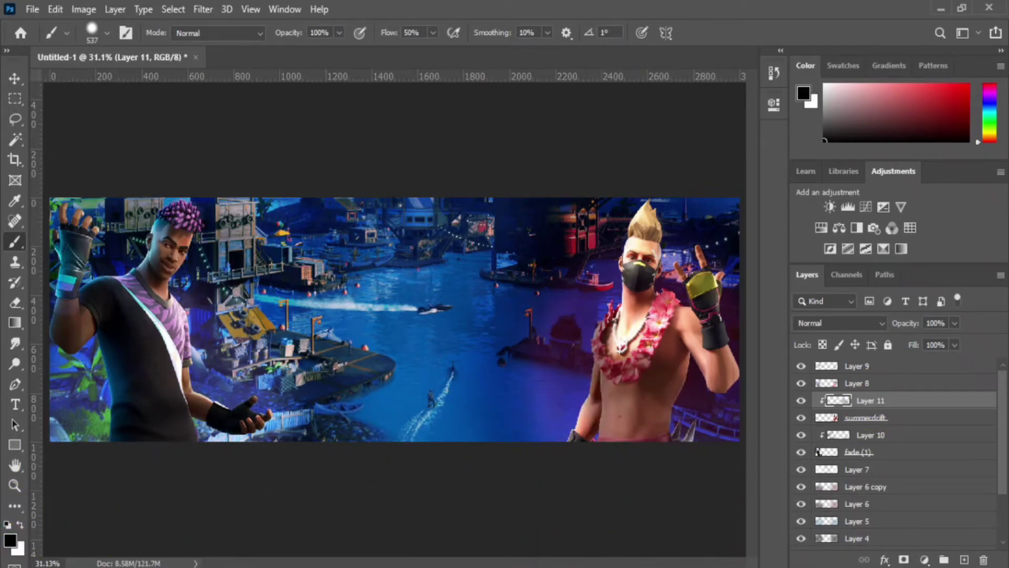
left_click(678, 317)
mouse_move(573, 238)
left_mouse_down()
mouse_move(652, 252)
mouse_move(663, 227)
mouse_move(699, 214)
left_mouse_up()
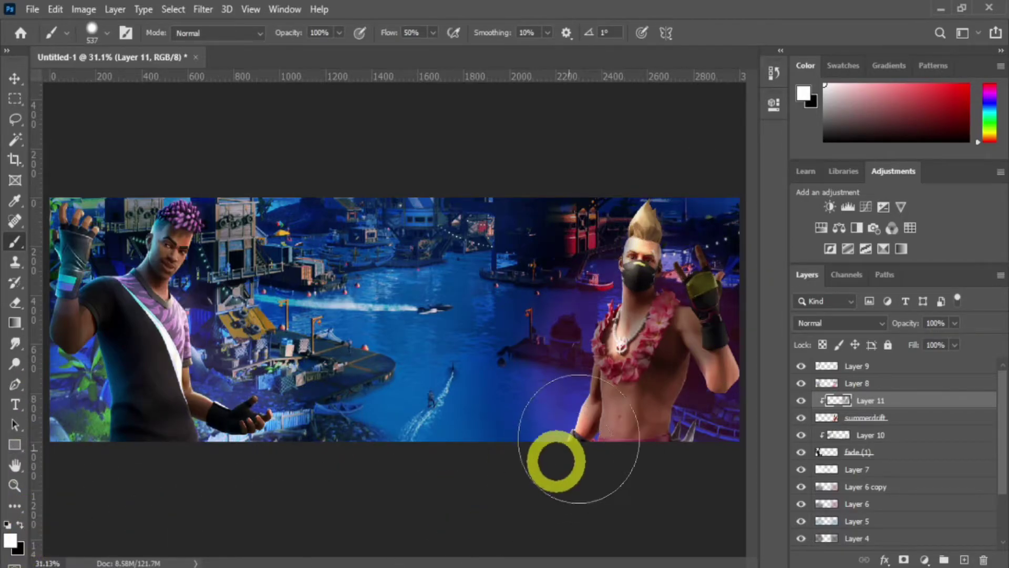
- Paint soft white highlights over the right character on Layer 11, then set the layer to Overlay with 72% fill
mouse_move(667, 415)
left_mouse_down()
mouse_move(685, 381)
mouse_move(607, 310)
left_mouse_up()
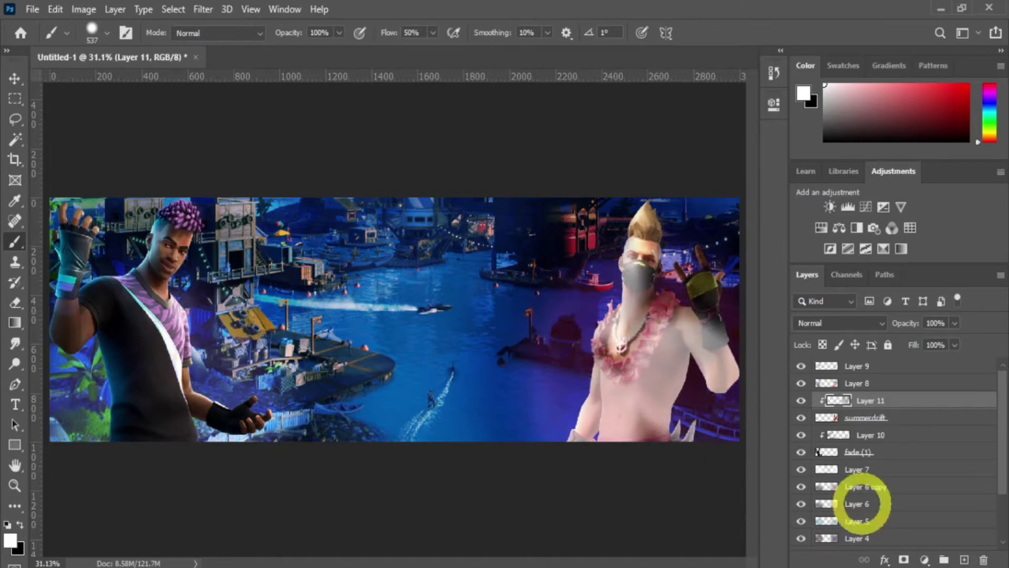
left_click(881, 331)
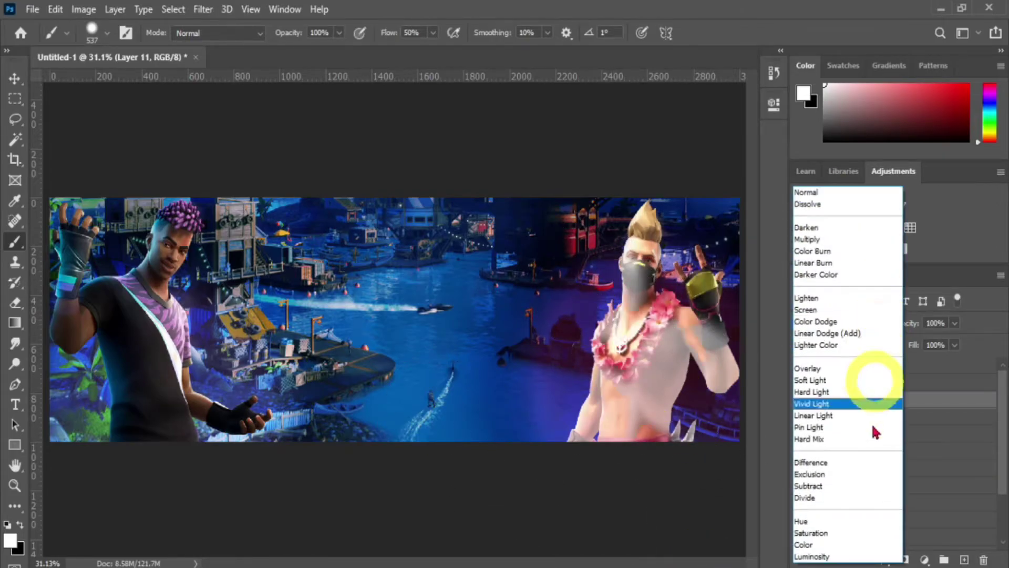
left_click(838, 364)
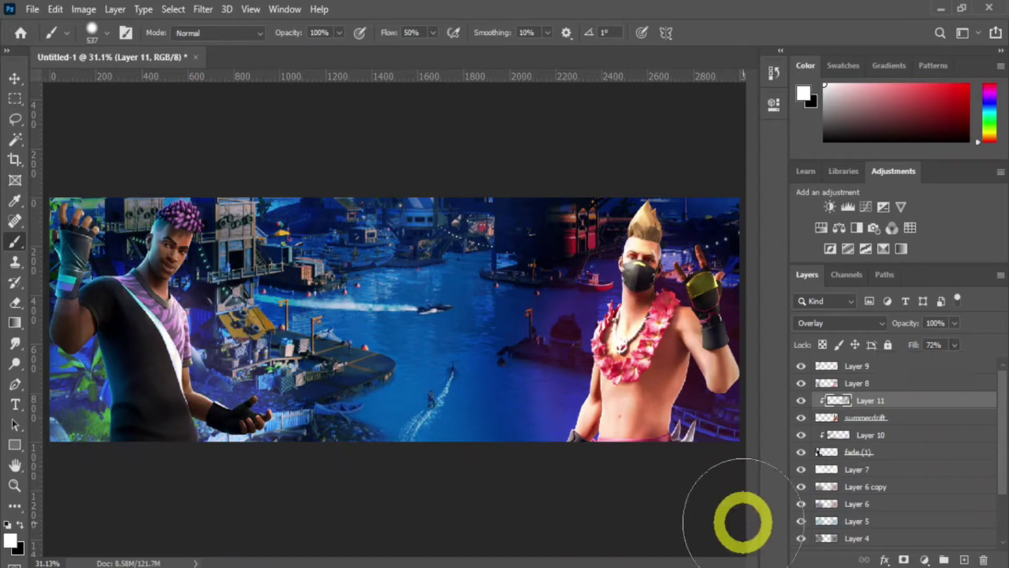
- Add a new layer above Layer 9 and paint a soft glow at the left character's waist in purple sampled from his hair
left_click(924, 363)
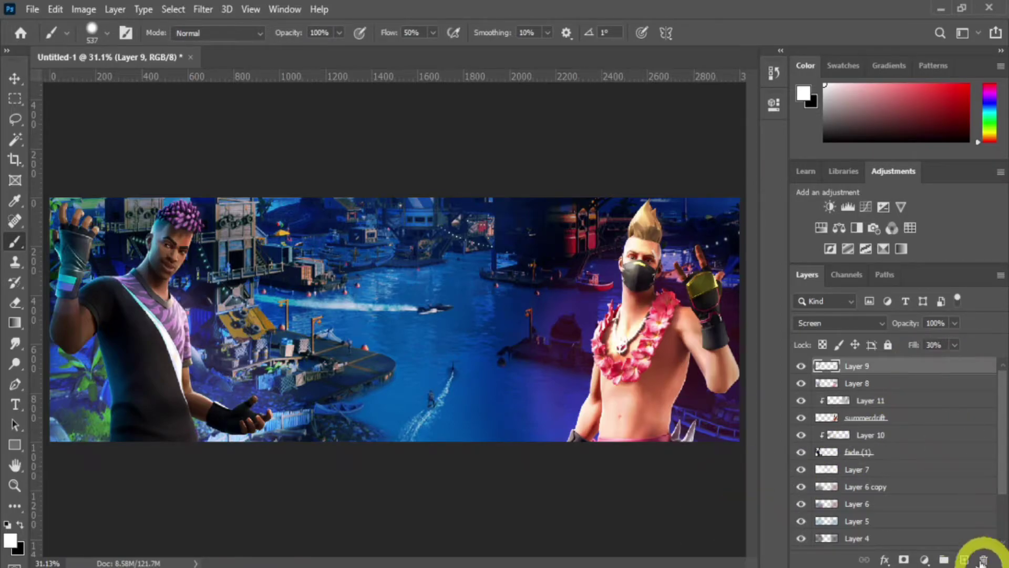
left_click(965, 561)
left_click(187, 218, "alt")
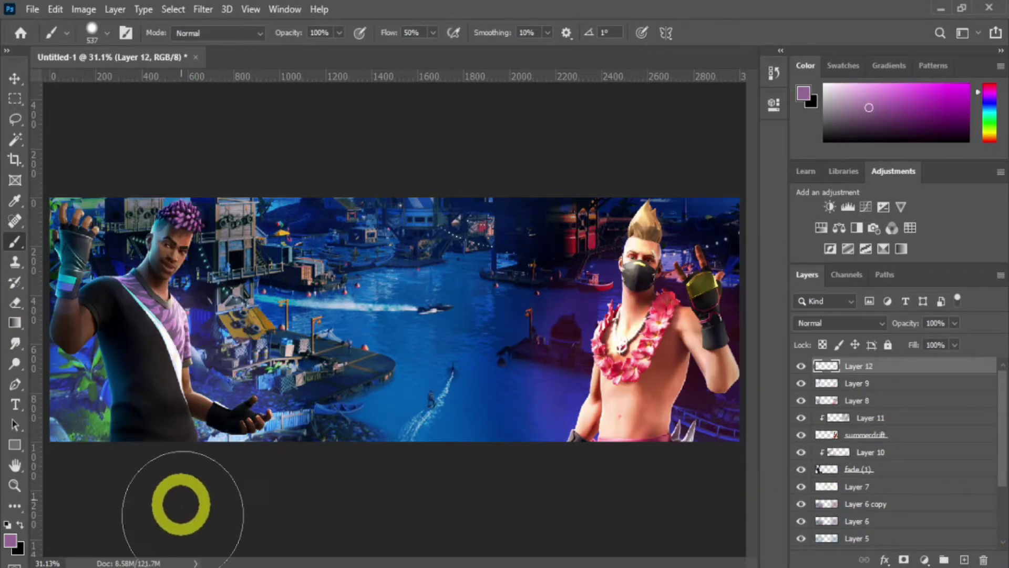
mouse_move(92, 500)
left_mouse_down()
mouse_move(109, 530)
mouse_move(95, 478)
mouse_move(247, 509)
mouse_move(190, 473)
mouse_move(123, 484)
left_mouse_up()
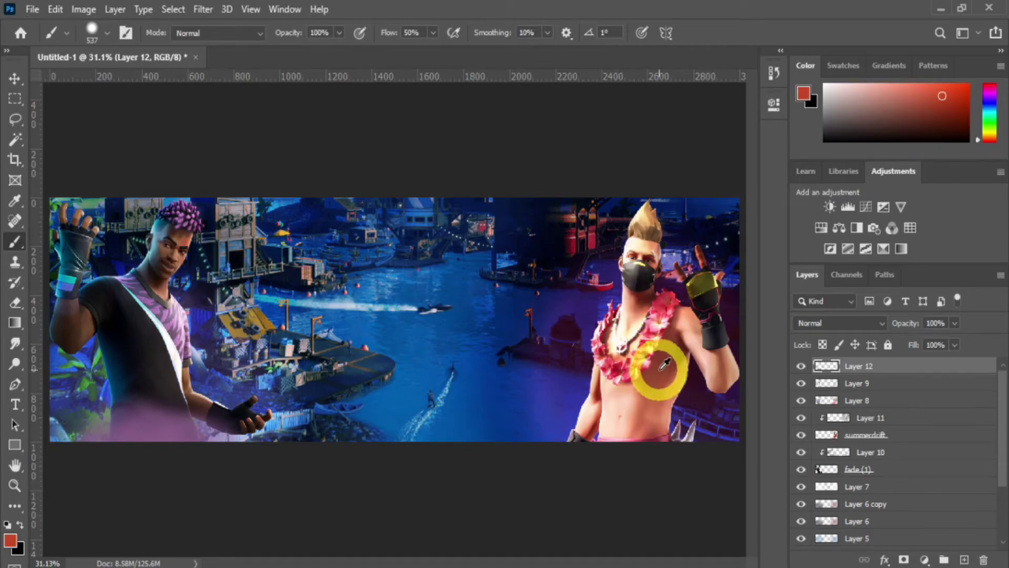
- Paint a soft pinkish-red glow across the right character's waist with a color sampled from his flower necklace
left_click(665, 300, "alt")
mouse_move(638, 491)
left_mouse_down()
mouse_move(624, 469)
mouse_move(741, 456)
mouse_move(710, 479)
mouse_move(620, 417)
left_mouse_up()
mouse_move(531, 389)
left_mouse_down()
mouse_move(582, 432)
mouse_move(733, 417)
mouse_move(697, 424)
left_mouse_up()
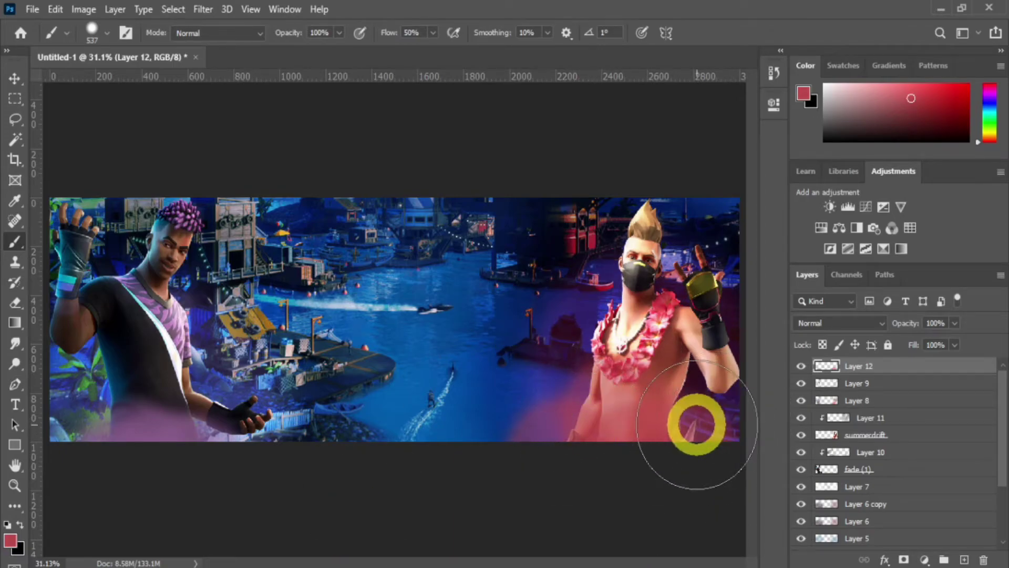
- Set Layer 12's blend mode to Linear Dodge (Add) and reduce its fill
left_click(882, 323)
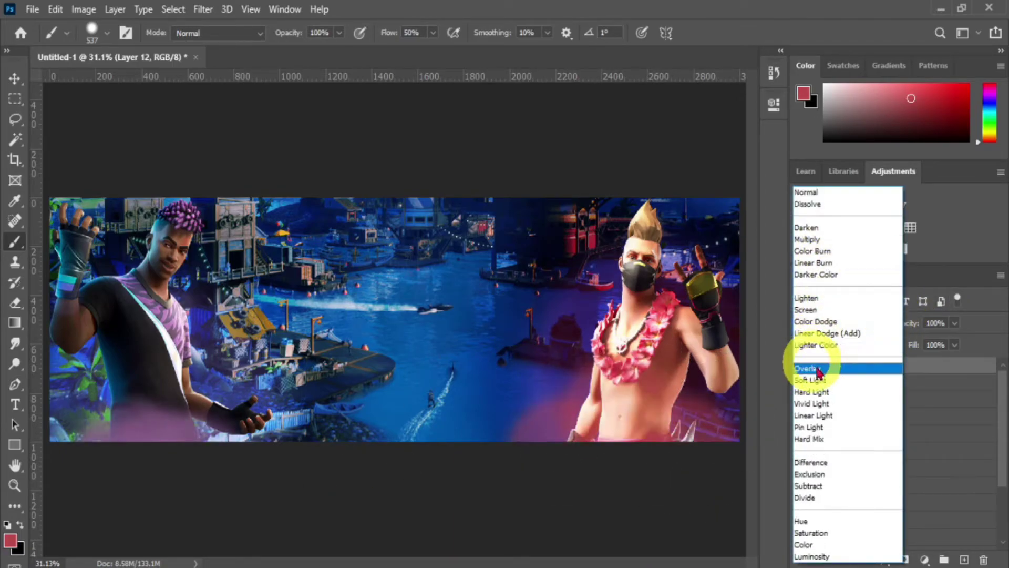
left_click(814, 333)
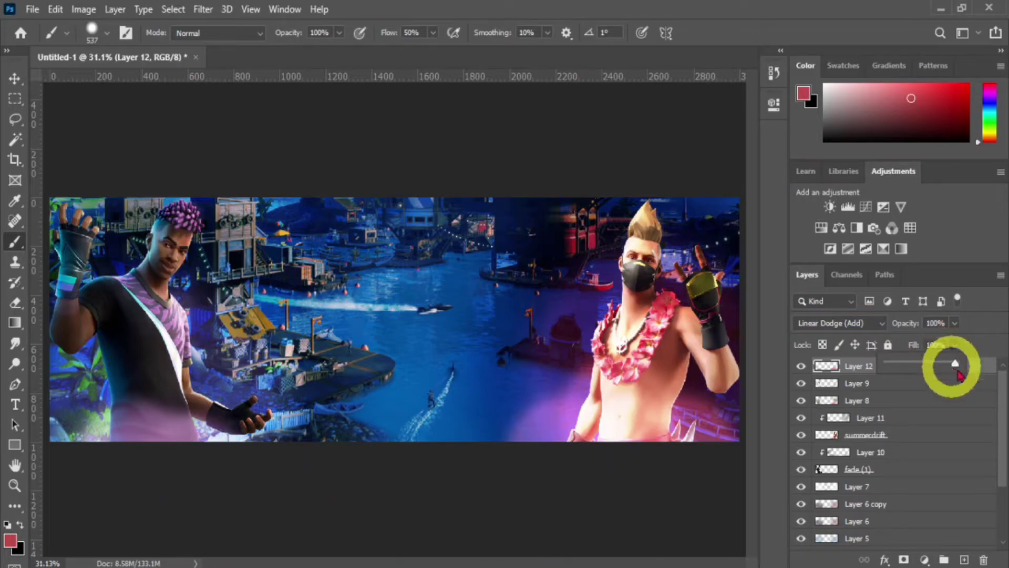
left_click_drag(931, 366, 924, 366)
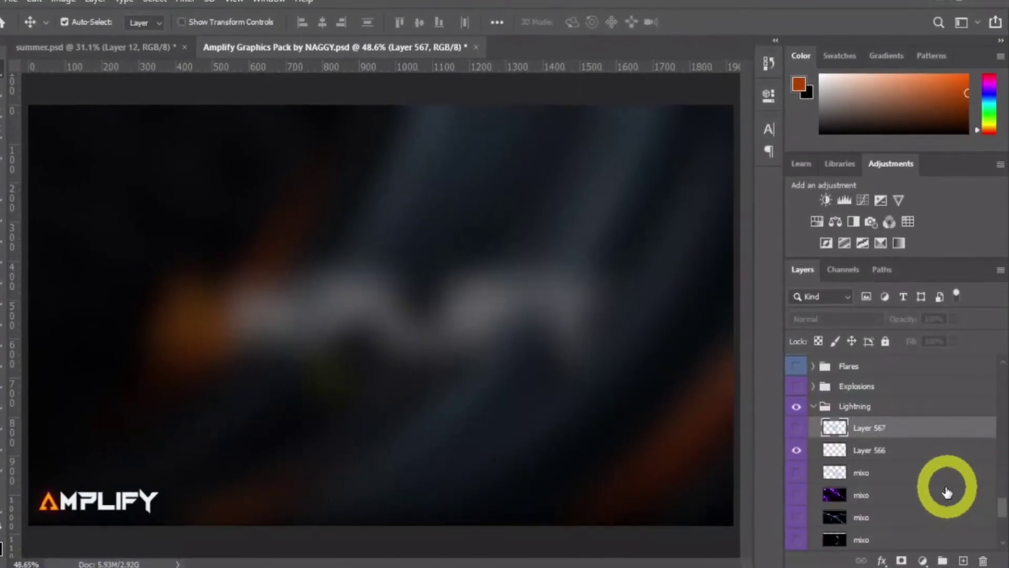
- In Amplify Graphics Pack by NAGGY.psd, show layer 1 of the Tech Stocks group and copy it into summer.psd
scroll(943, 492, "up", 2)
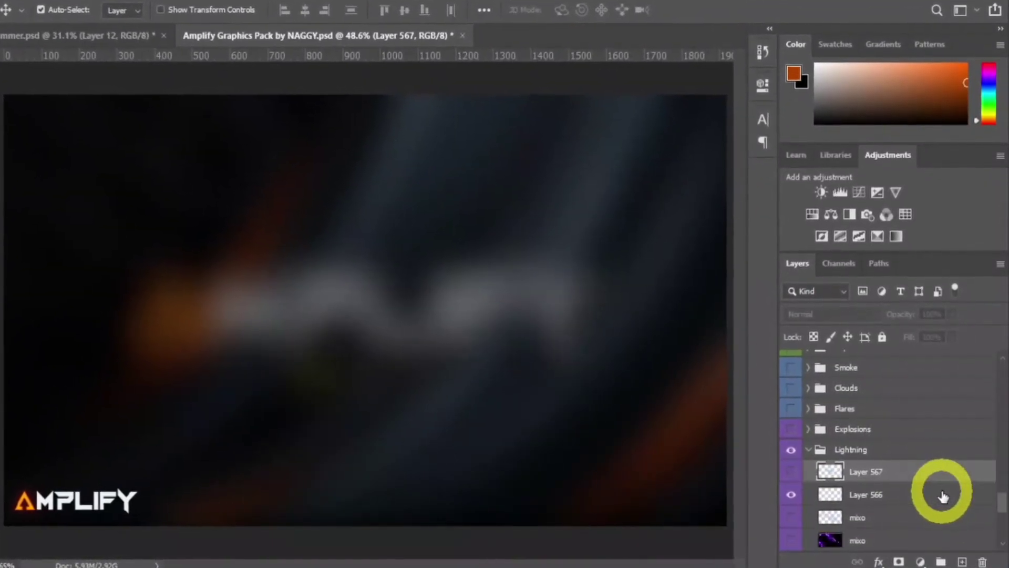
scroll(943, 497, "up", 4)
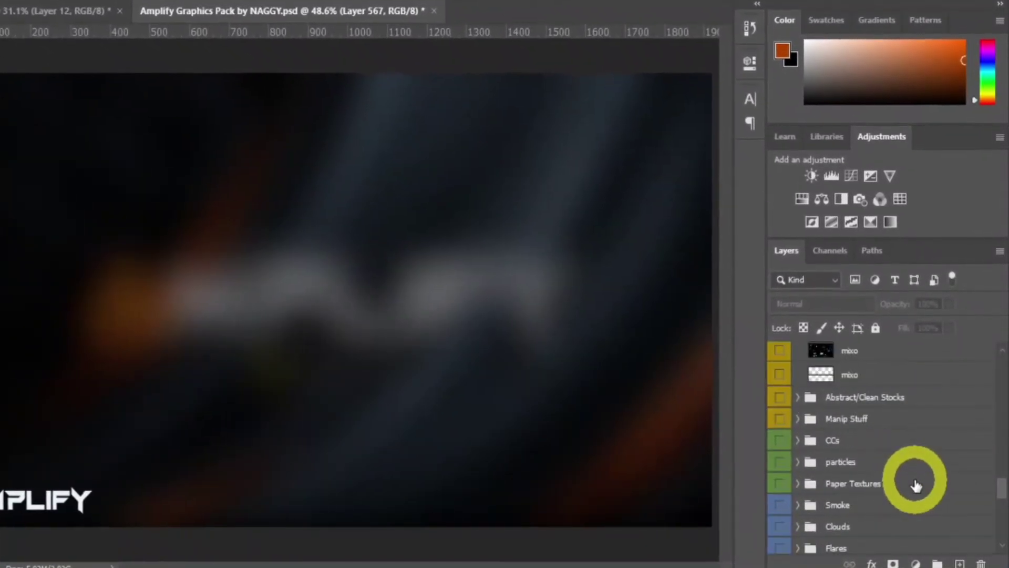
scroll(917, 486, "up", 5)
scroll(923, 496, "up", 3)
scroll(919, 494, "up", 5)
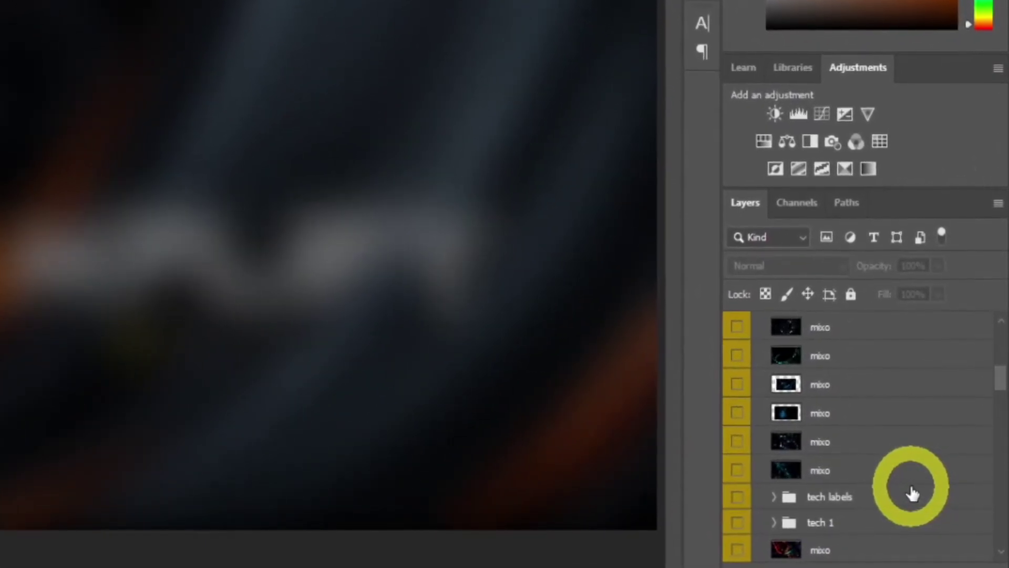
scroll(913, 492, "up", 8)
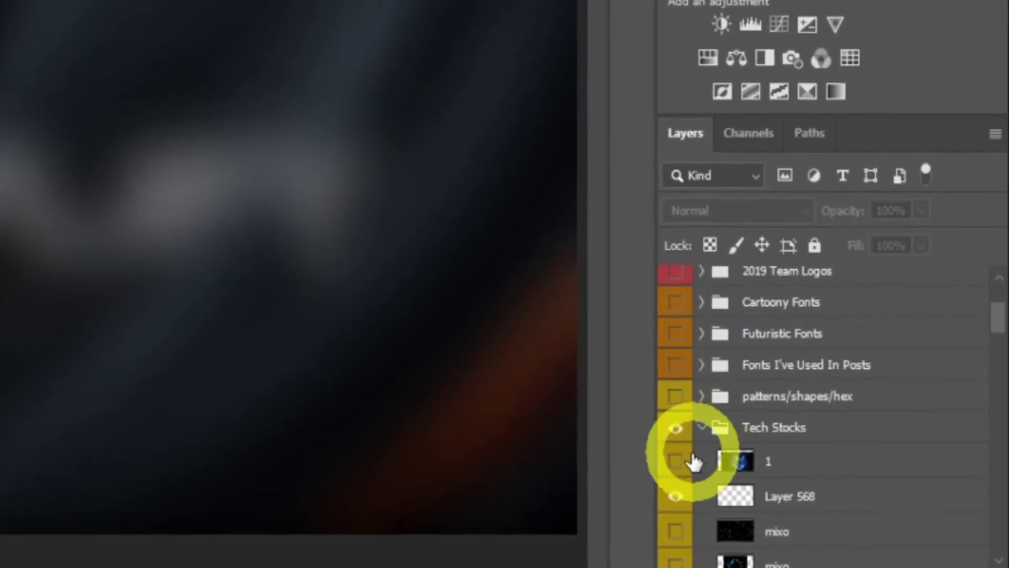
left_click(678, 462)
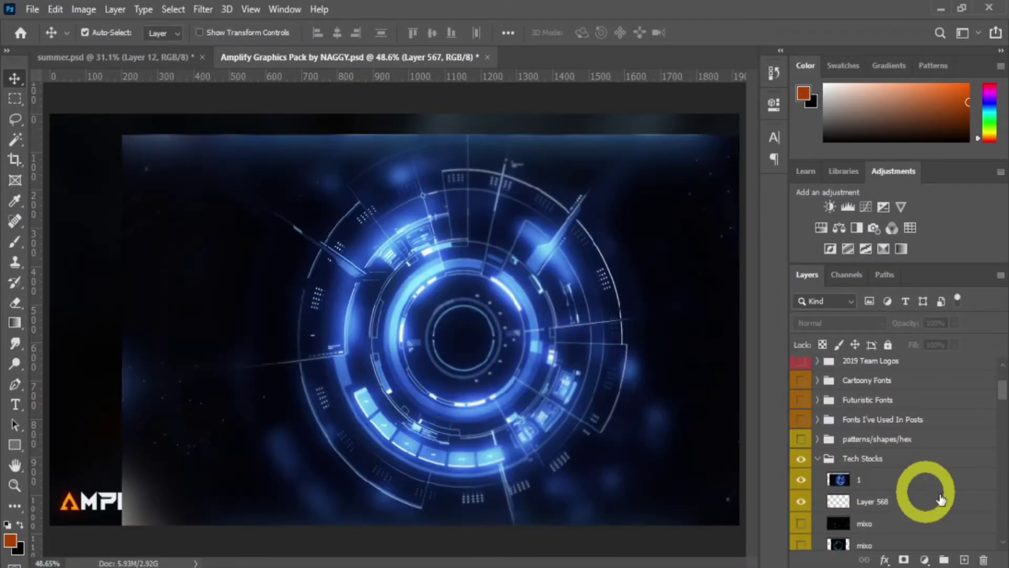
left_click(901, 480)
left_click_drag(901, 480, 213, 456)
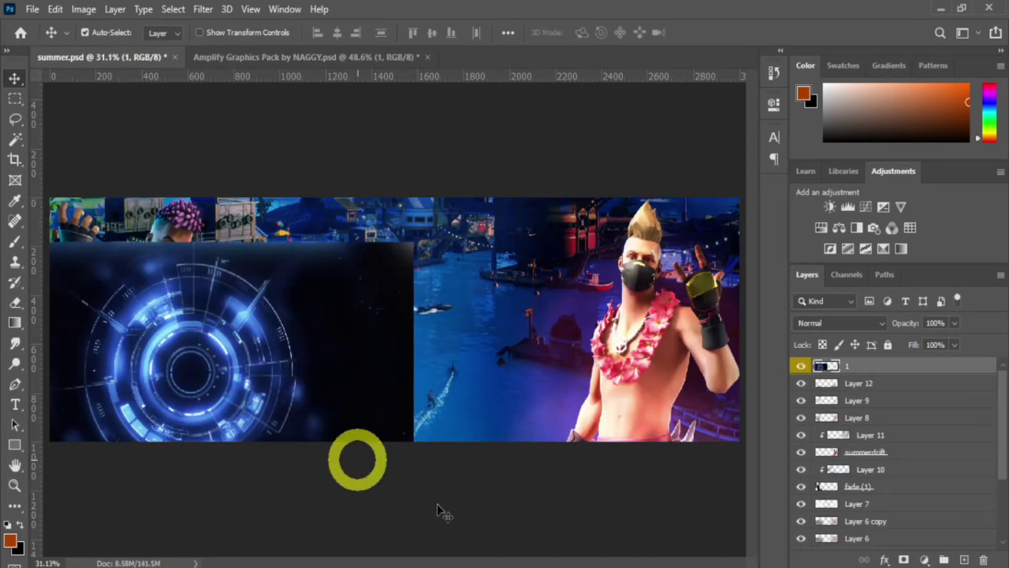
- Move the tech circle layer 1 directly above Layer 2 and set its blend mode to Screen
left_click_drag(879, 363, 867, 486)
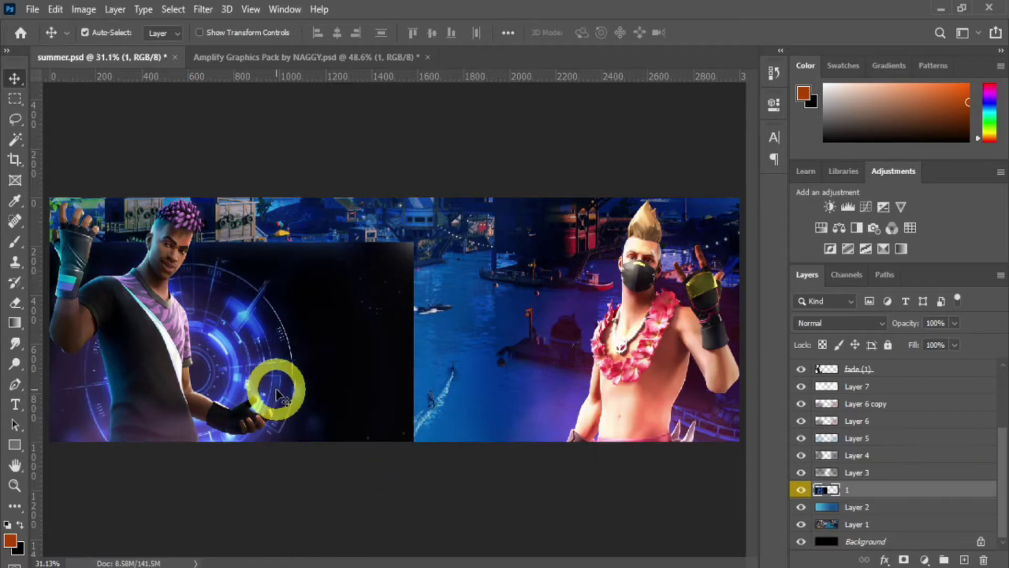
left_click(875, 327)
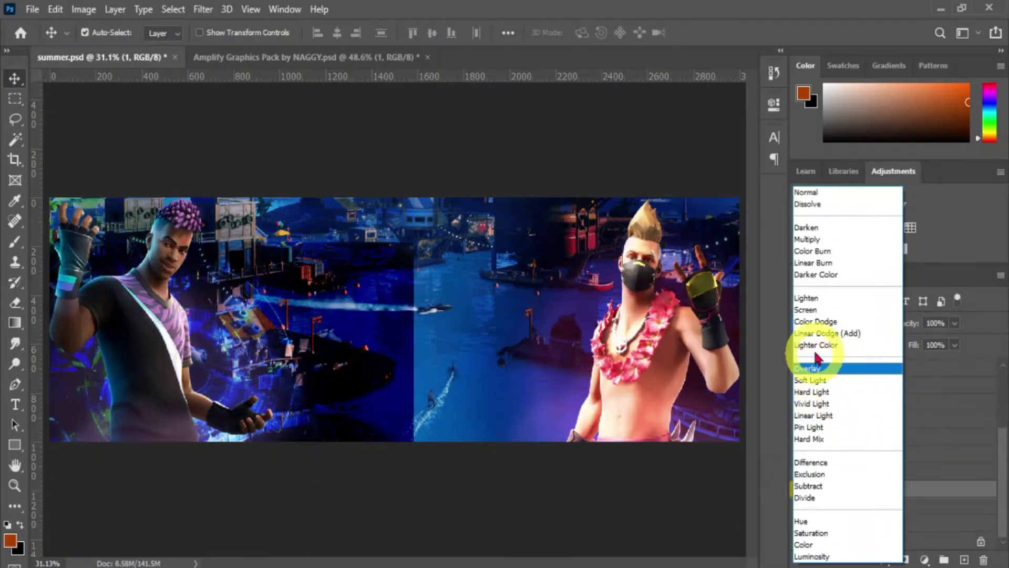
left_click(810, 311)
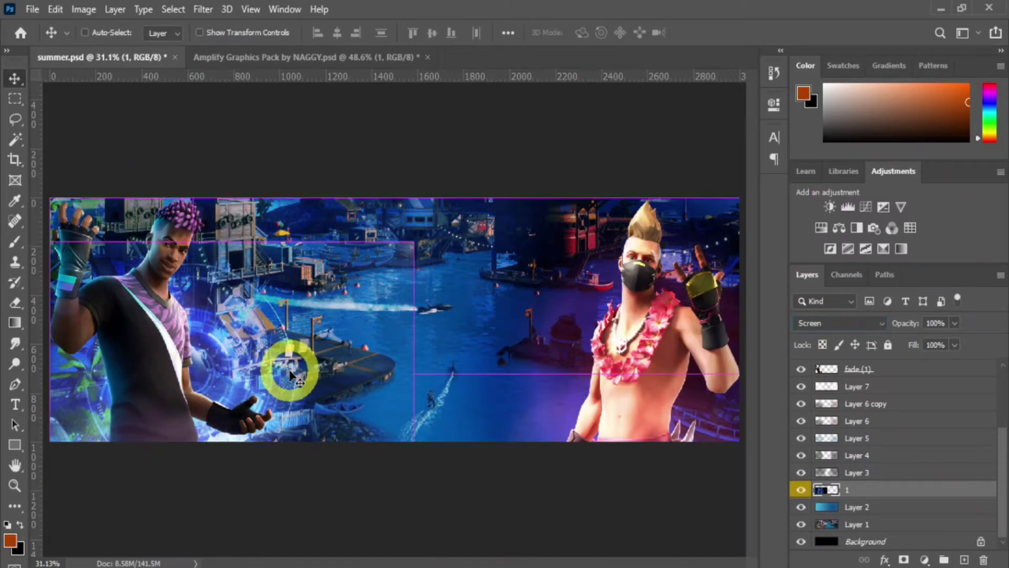
- Scale the tech circle layer to about 140% and center its rings behind the left character
key("ctrl+t")
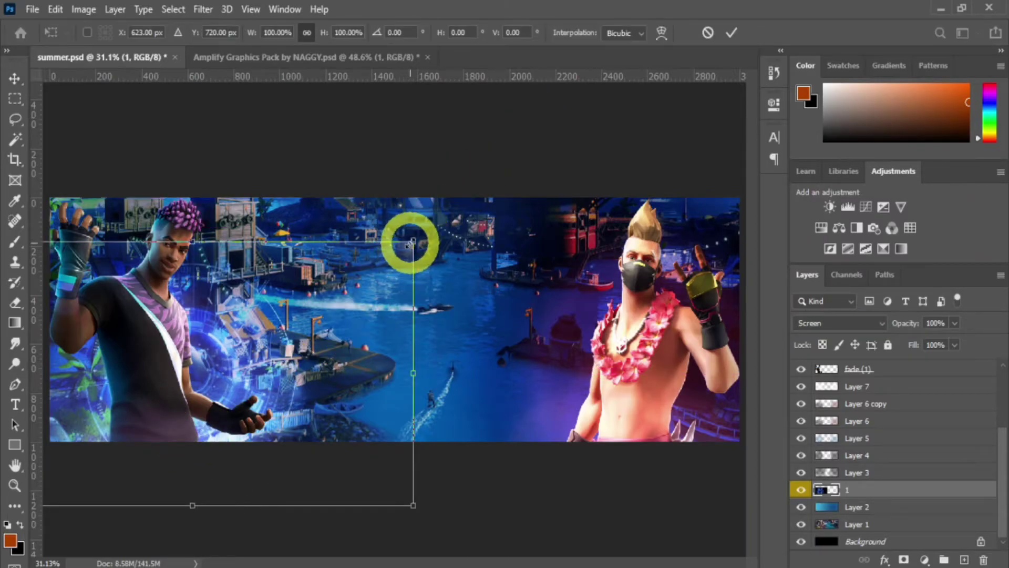
left_click_drag(412, 243, 509, 83)
left_click_drag(405, 219, 272, 274)
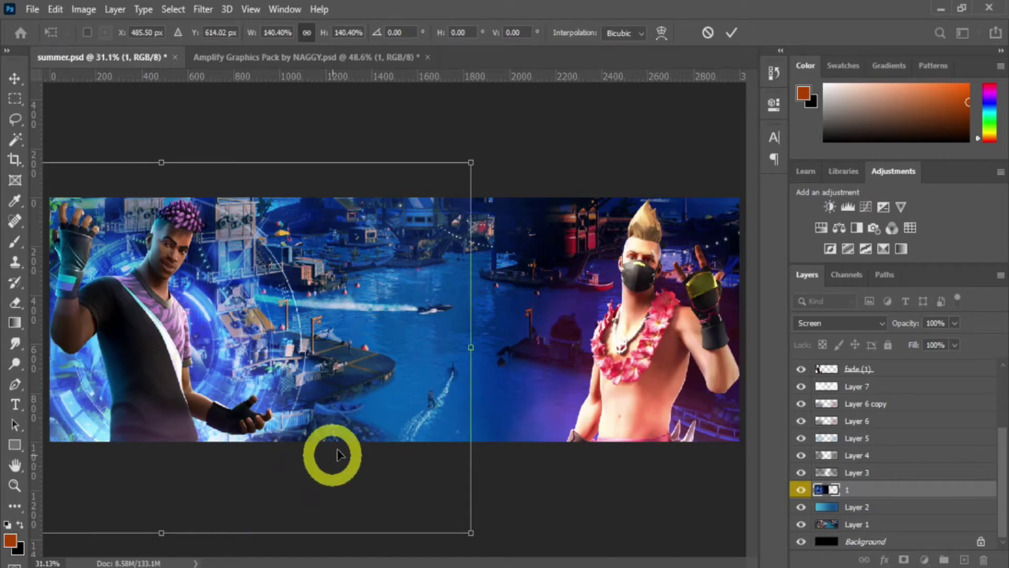
left_click(734, 34)
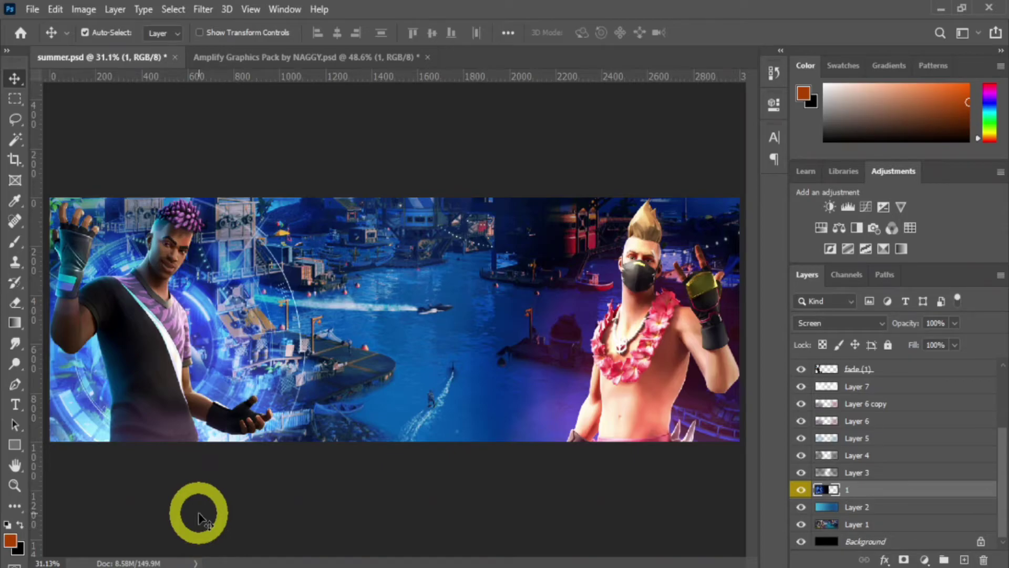
- Shift the tech circle layer's hue to +102 with Hue/Saturation
key("ctrl+u")
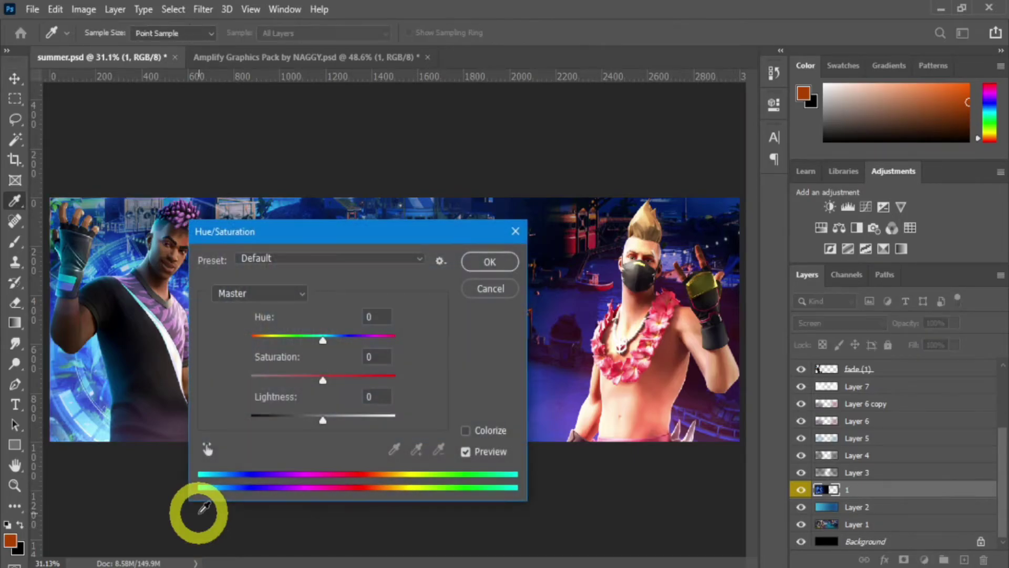
left_click_drag(326, 348, 371, 350)
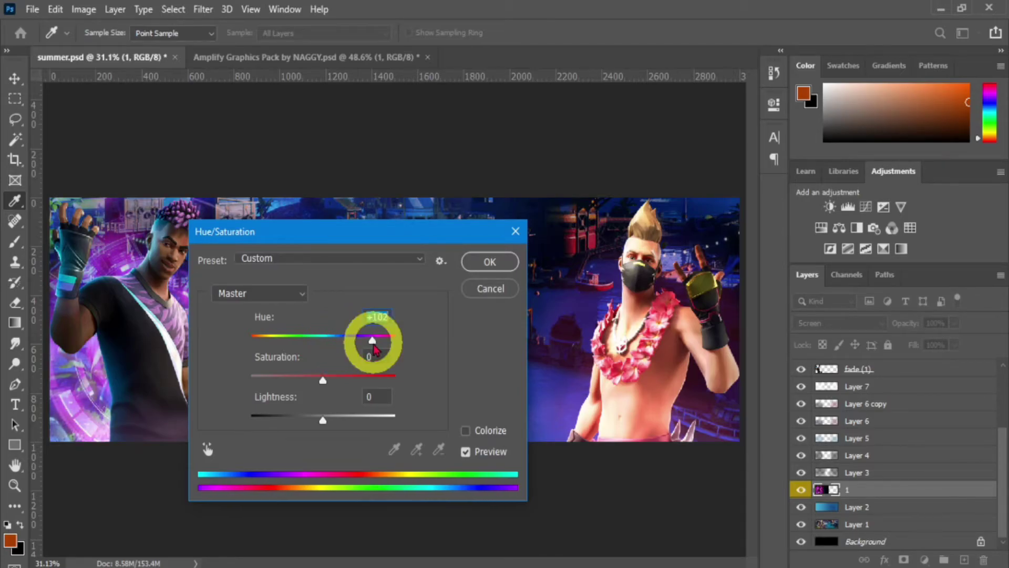
left_click(489, 262)
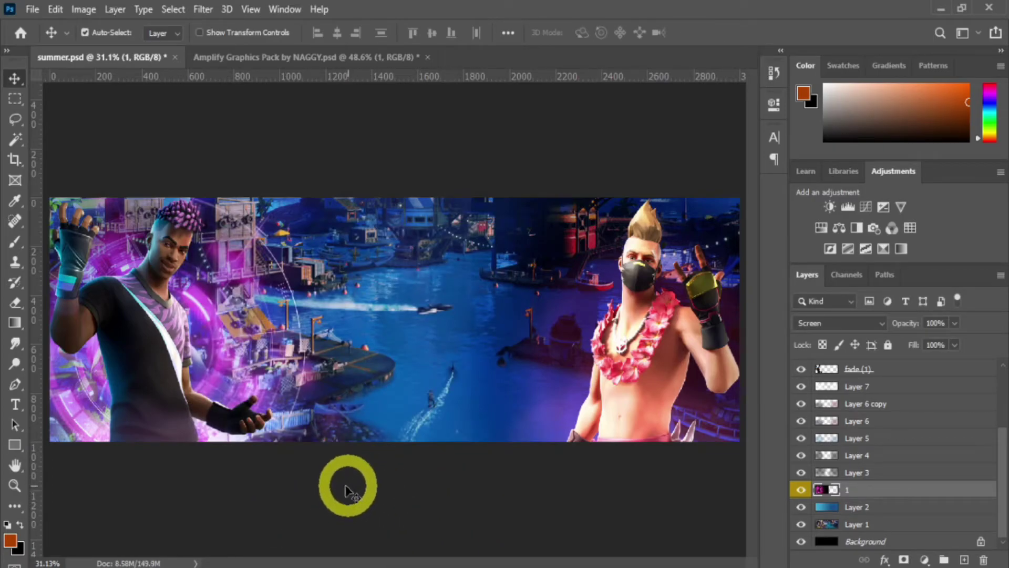
- Duplicate the tech circle layer and move the copy behind the right character
key("ctrl+j")
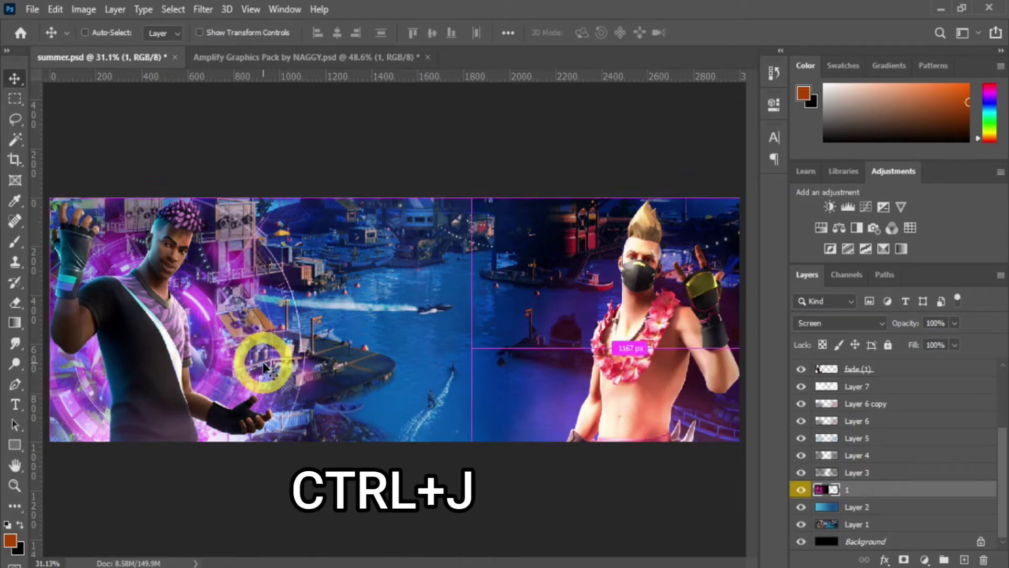
key("ctrl+j")
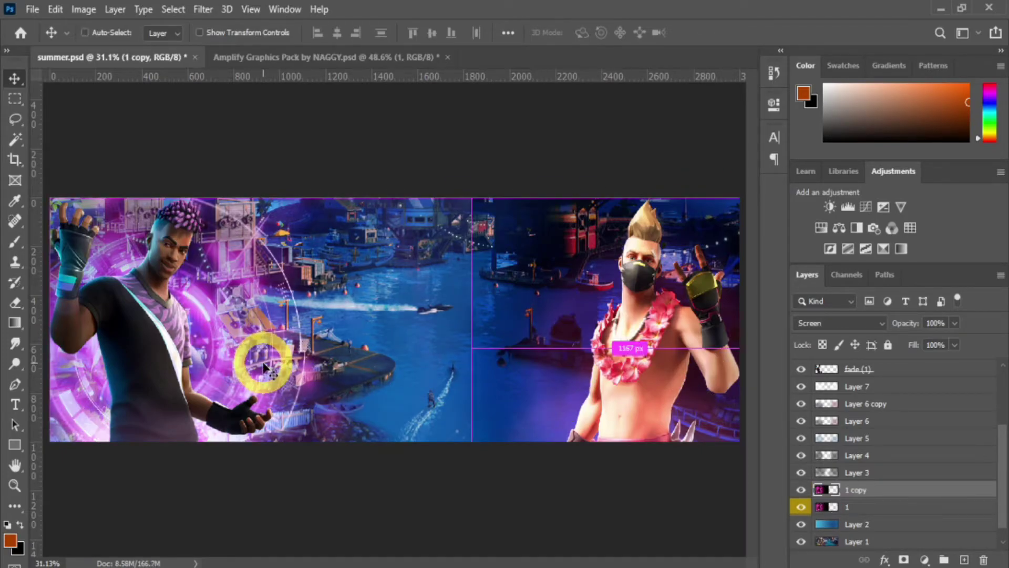
key("ctrl+t")
left_click_drag(264, 367, 728, 372)
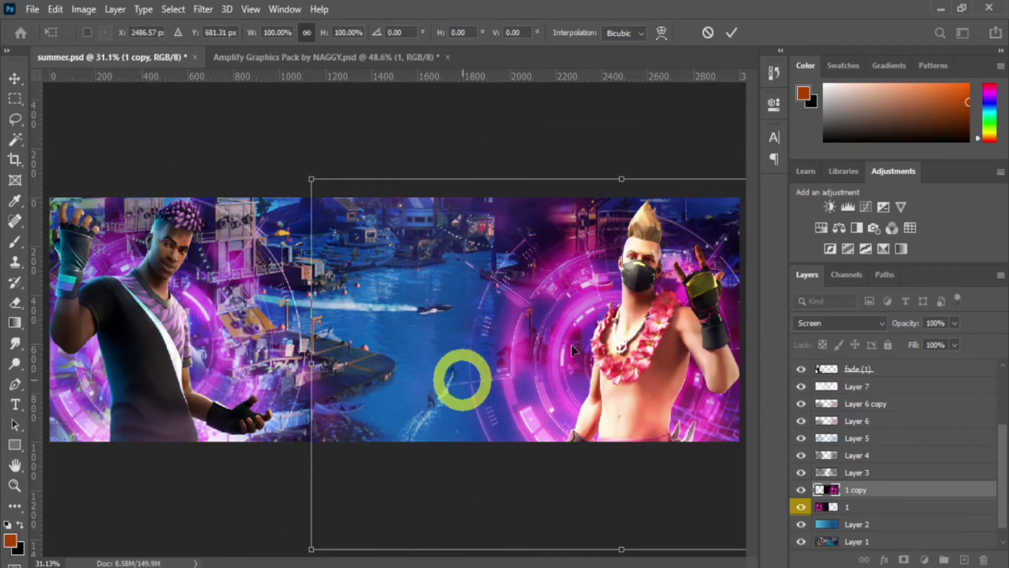
left_click(732, 32)
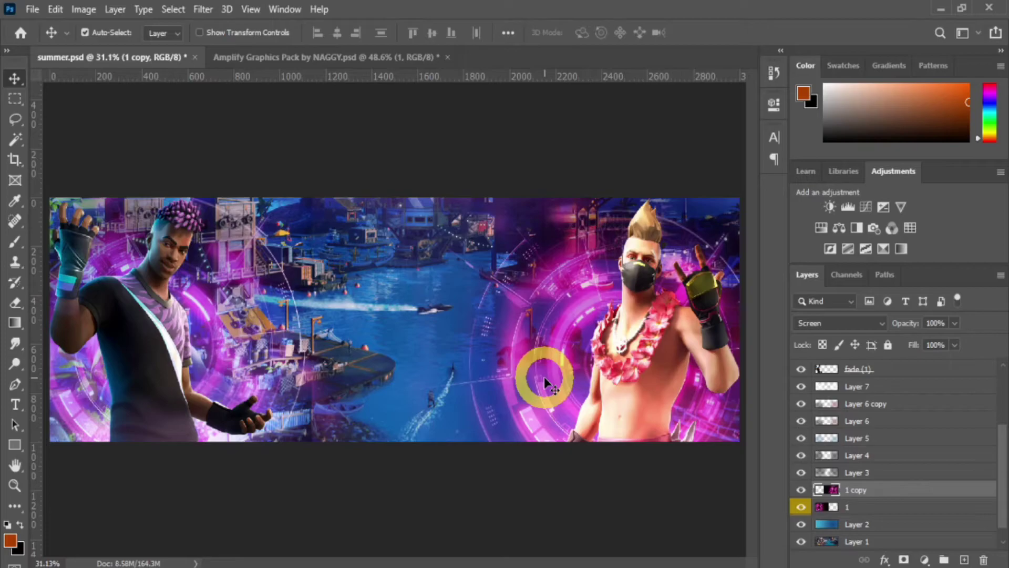
- Recolor the tech circle copy behind the right character with Hue/Saturation, using hue +38 and saturation -26
key("ctrl+u")
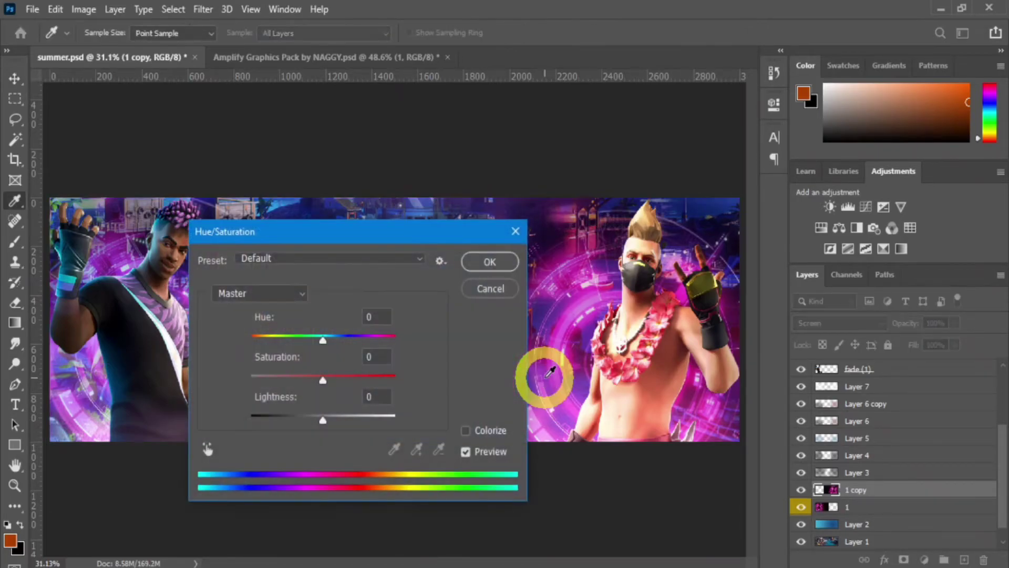
left_click_drag(322, 380, 304, 380)
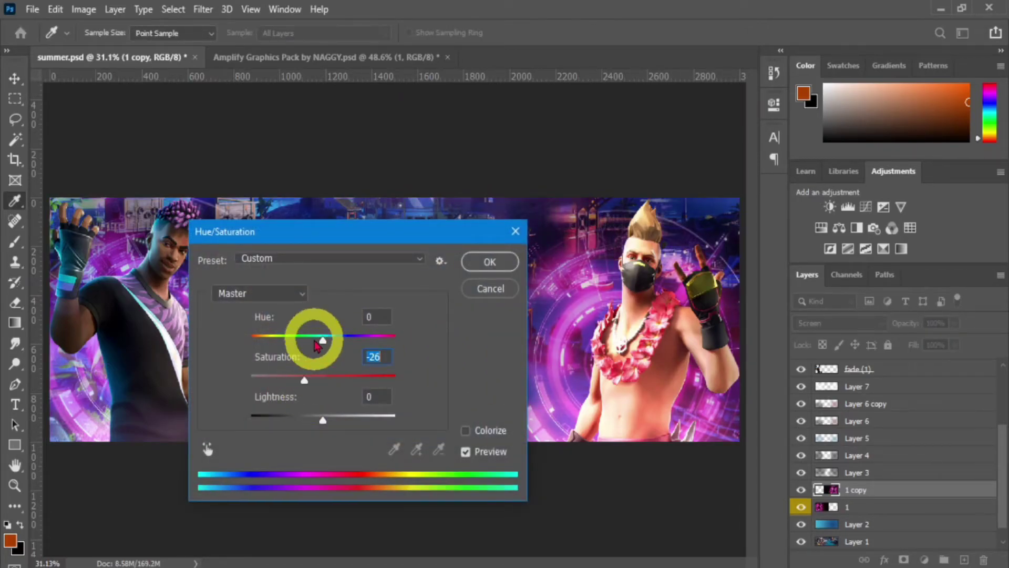
left_click_drag(322, 341, 355, 338)
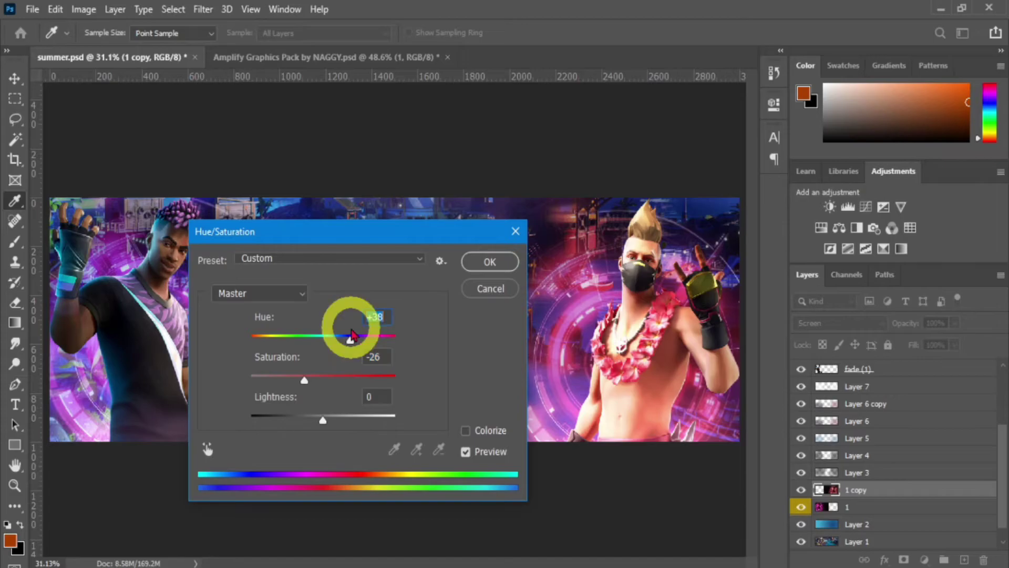
left_click(470, 262)
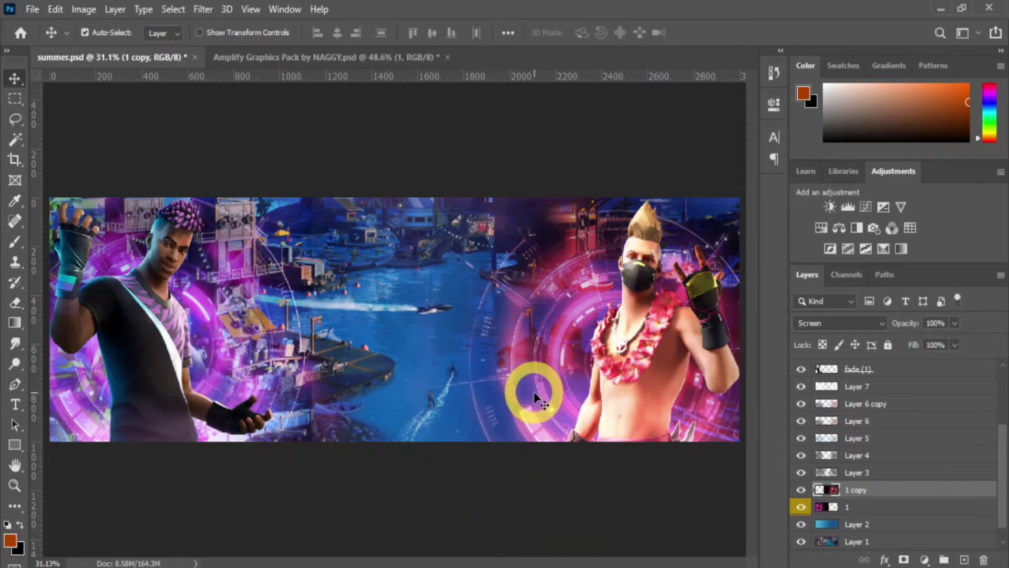
- Switch to the Amplify Graphics Pack document, hide tech circle layer 1 and locate the Lightning group
left_click(330, 57)
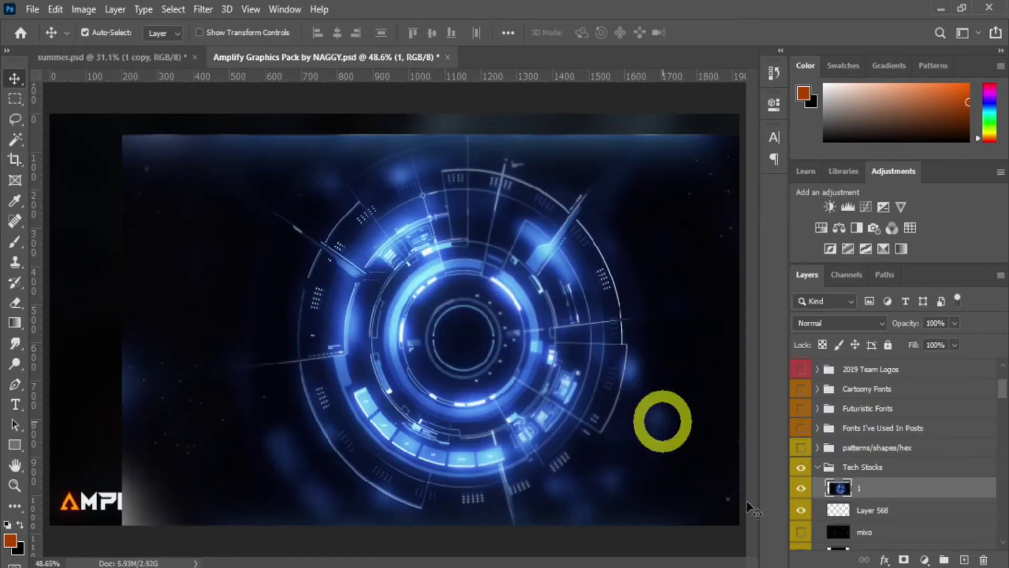
left_click(805, 489)
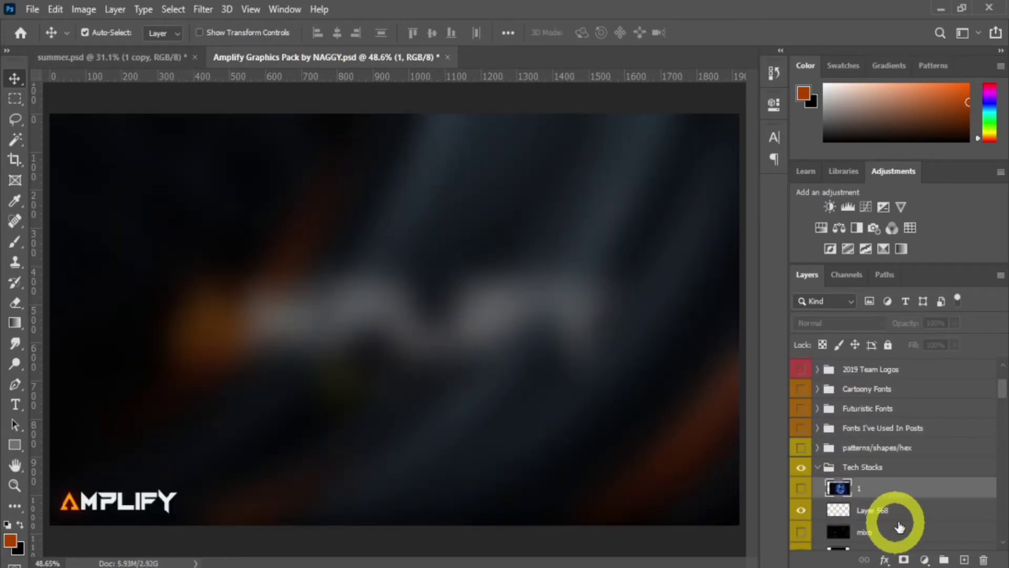
scroll(900, 522, "down", 5)
scroll(901, 522, "down", 5)
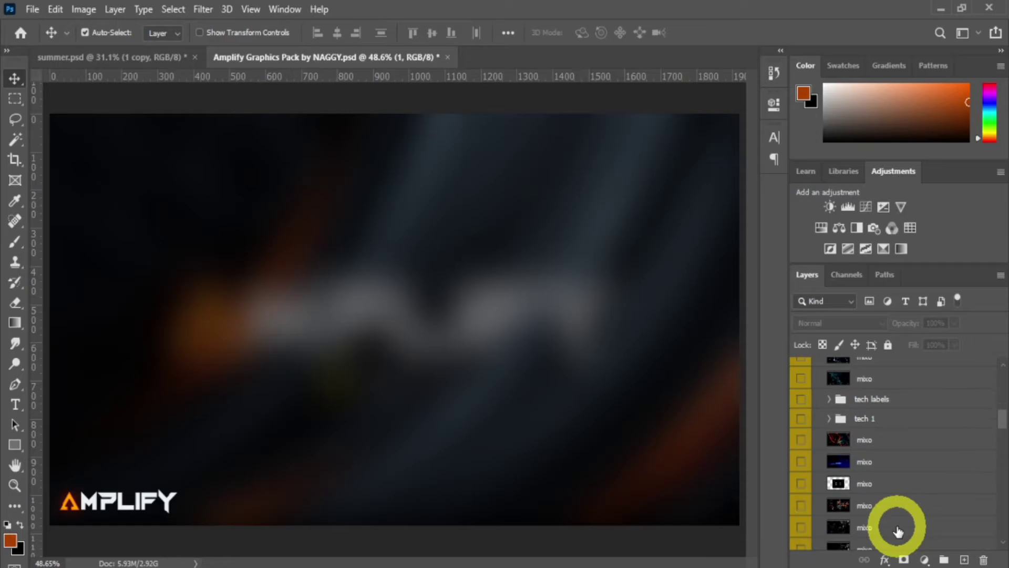
scroll(907, 511, "down", 3)
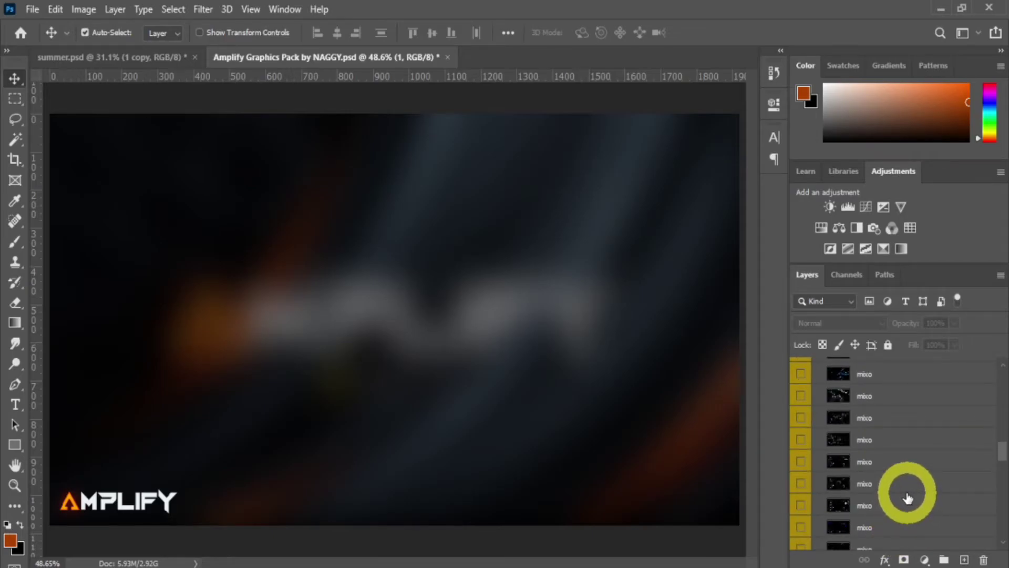
scroll(905, 497, "down", 3)
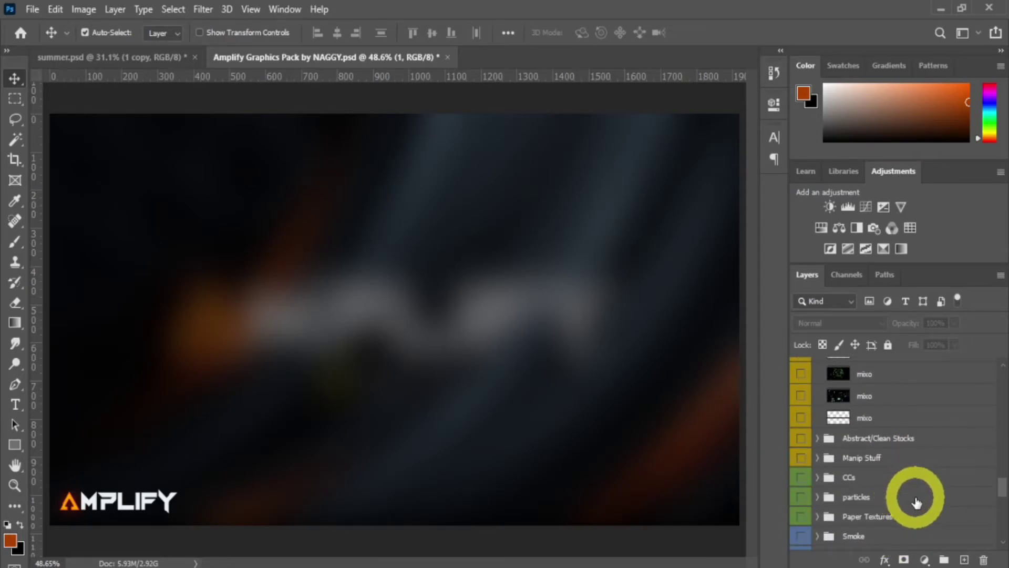
scroll(917, 504, "down", 3)
scroll(916, 503, "down", 3)
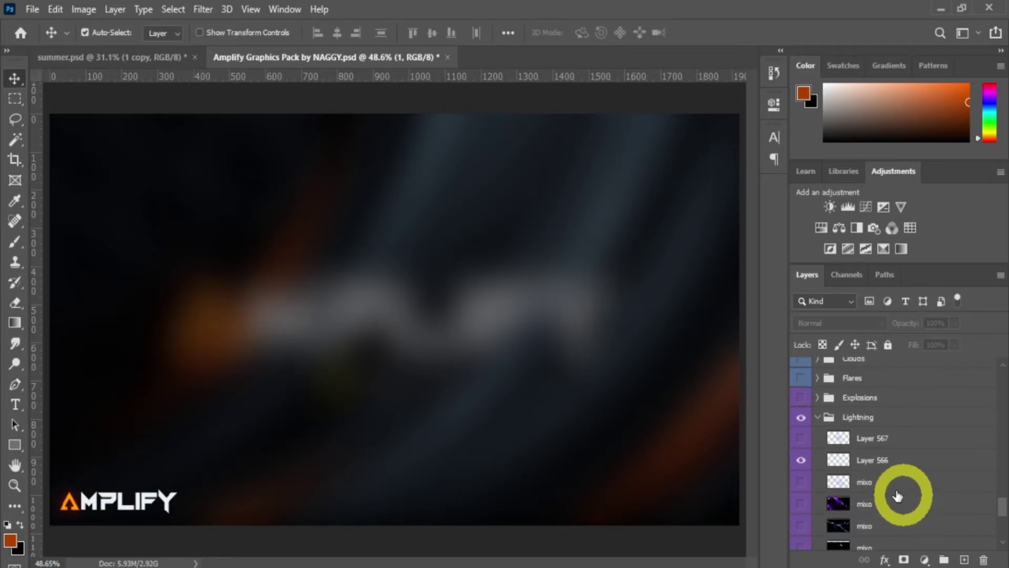
- Expand the Lightning group and make its Layer 567 visible
left_click(817, 412)
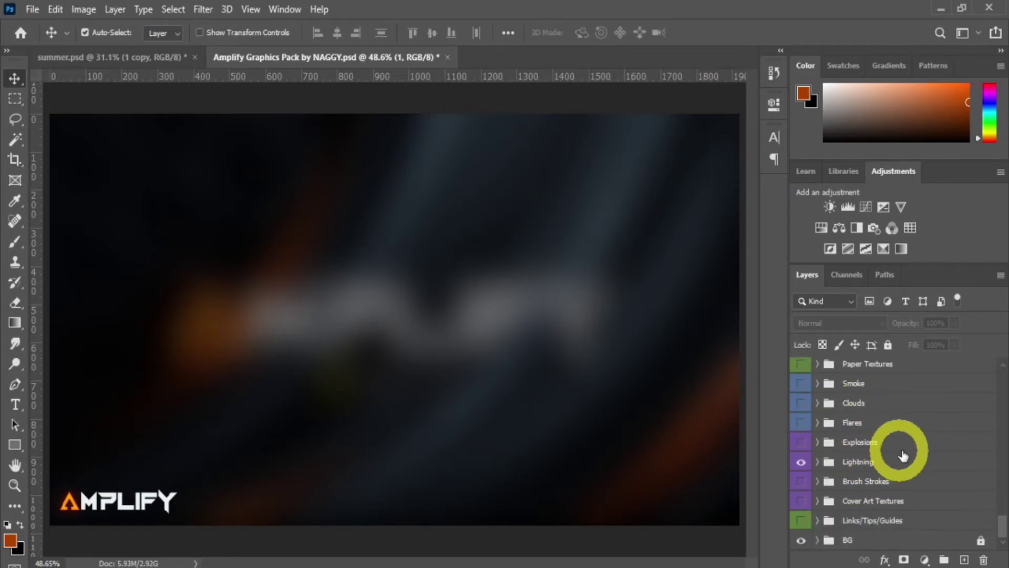
left_click(817, 461)
scroll(883, 510, "down", 2)
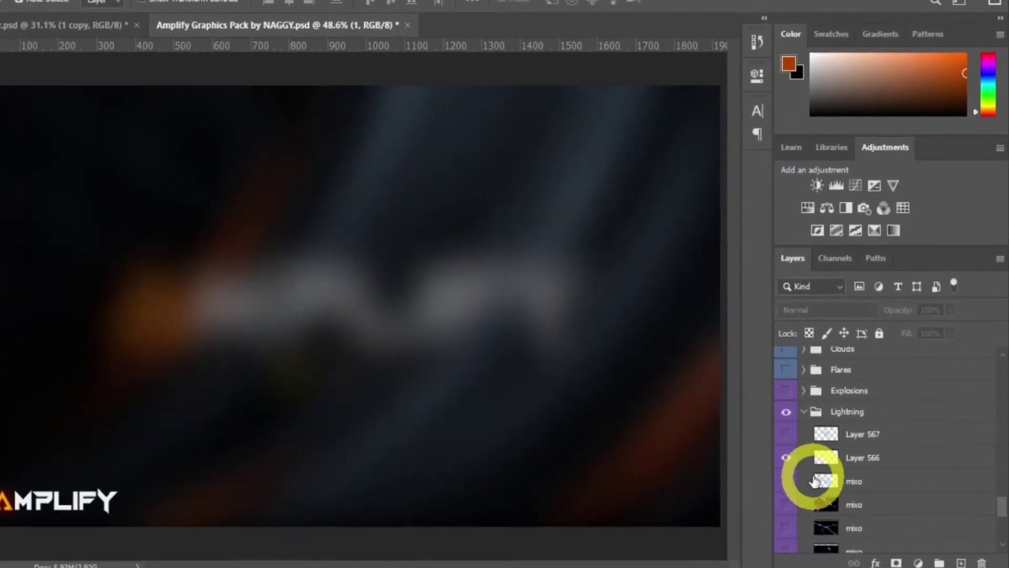
left_click(786, 434)
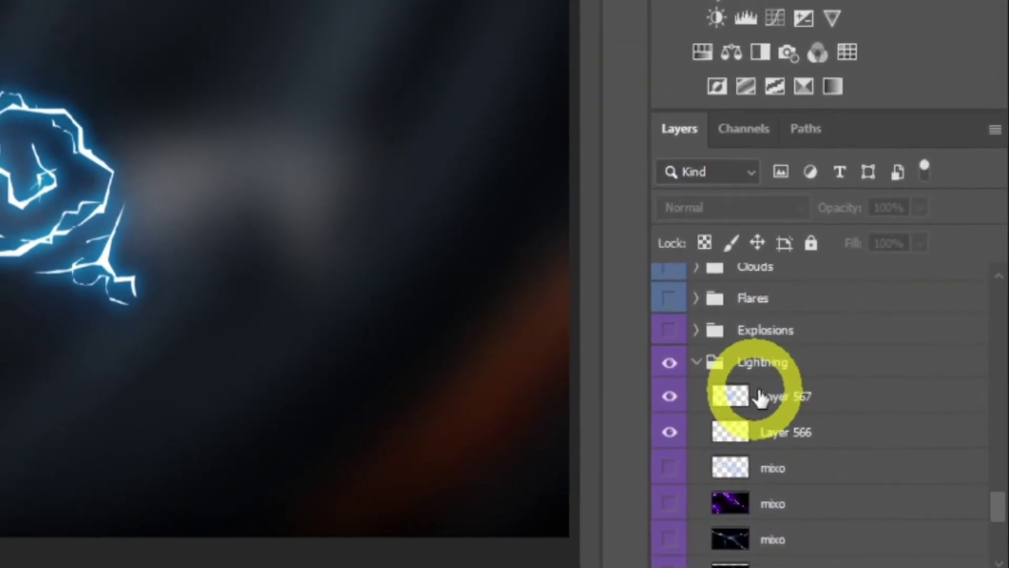
- Copy the lightning Layer 567 into summer.psd and place it directly above Layer 2 in the layer order
left_click(824, 418)
left_click_drag(869, 440, 157, 352)
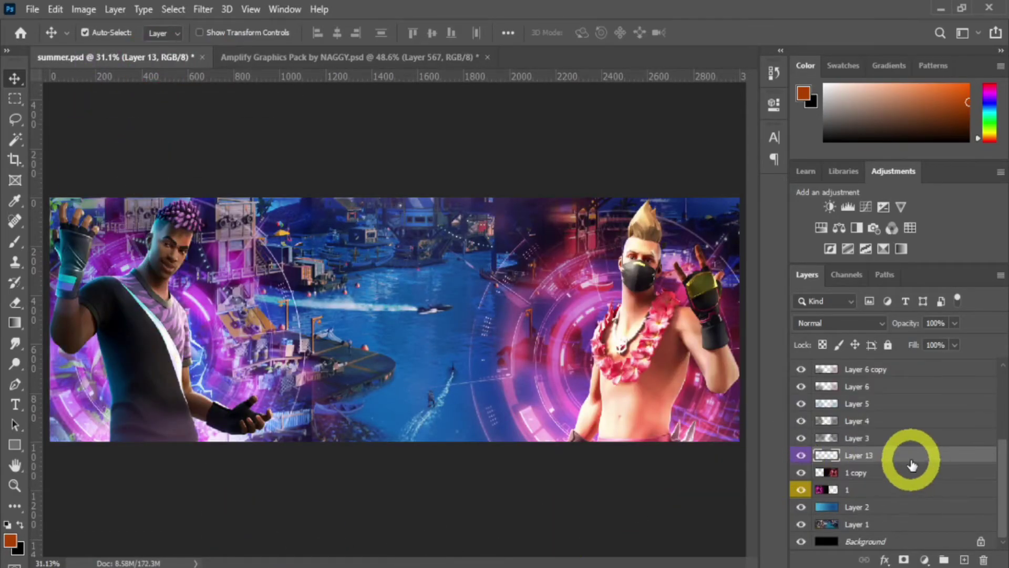
left_click_drag(894, 458, 935, 509)
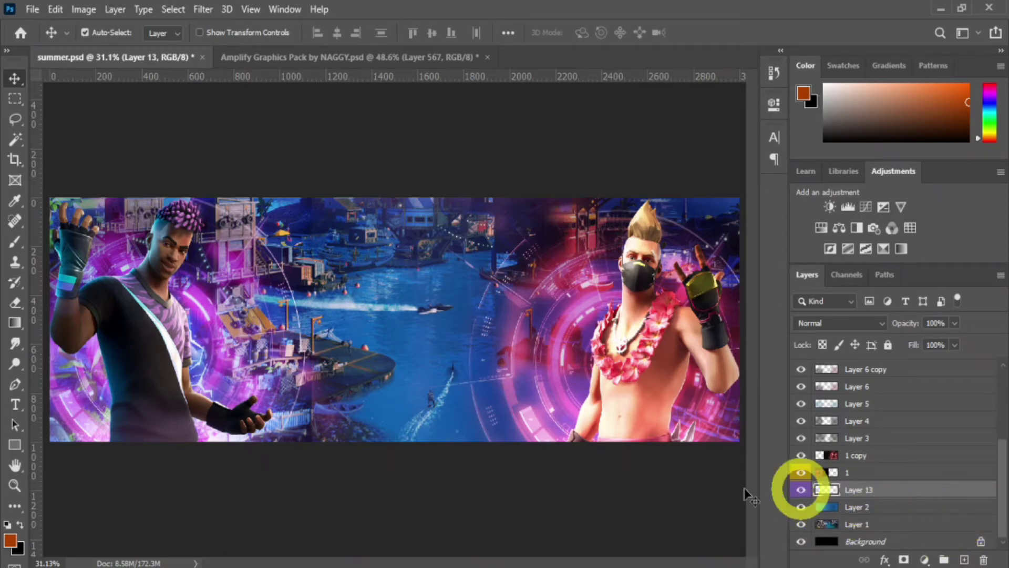
- Scale the lightning layer to about 311% and position its bolts around the left character
key("ctrl+t")
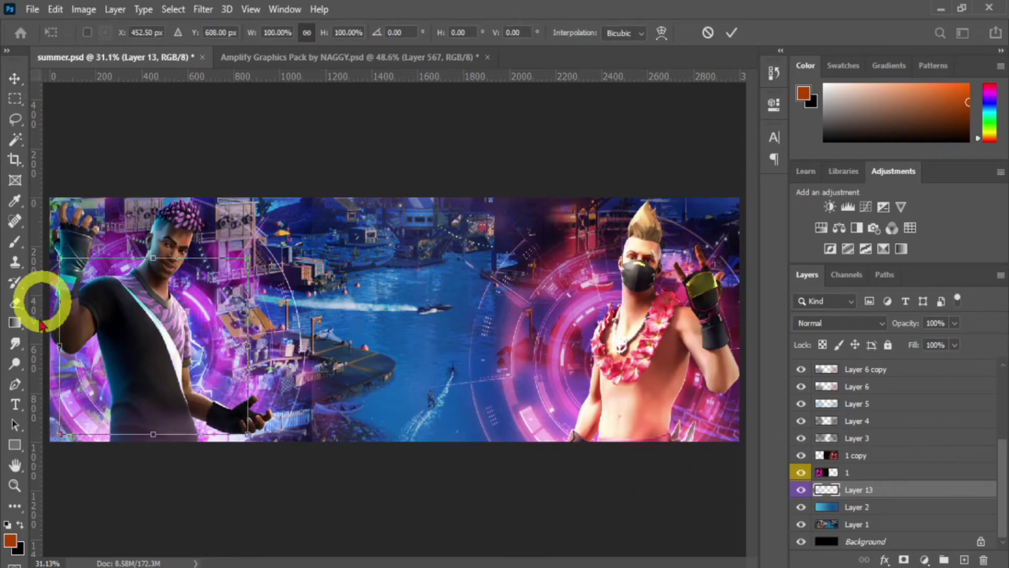
left_click_drag(246, 434, 604, 550)
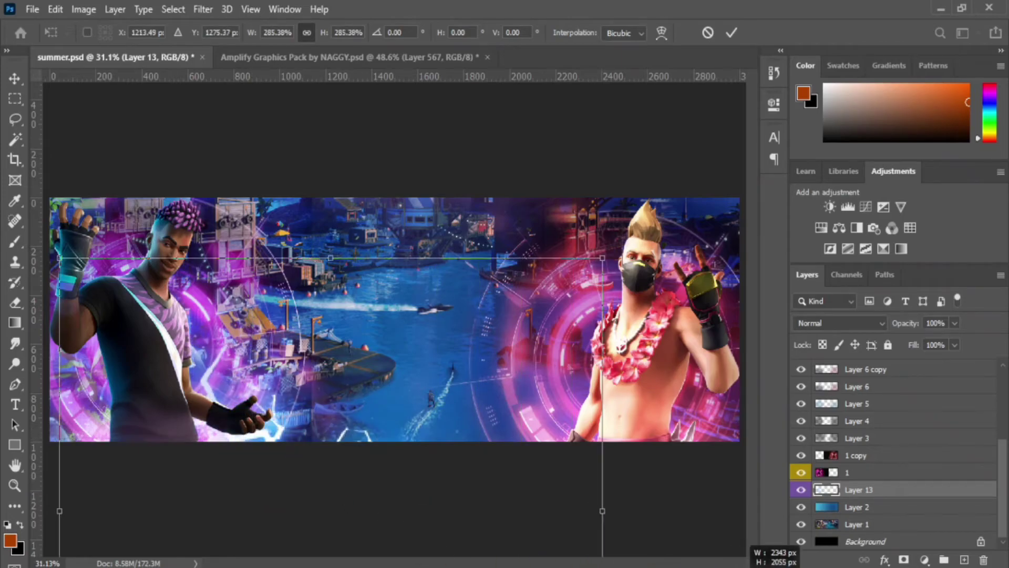
left_click_drag(271, 405, 117, 247)
left_click_drag(304, 405, 251, 417)
left_click(368, 436)
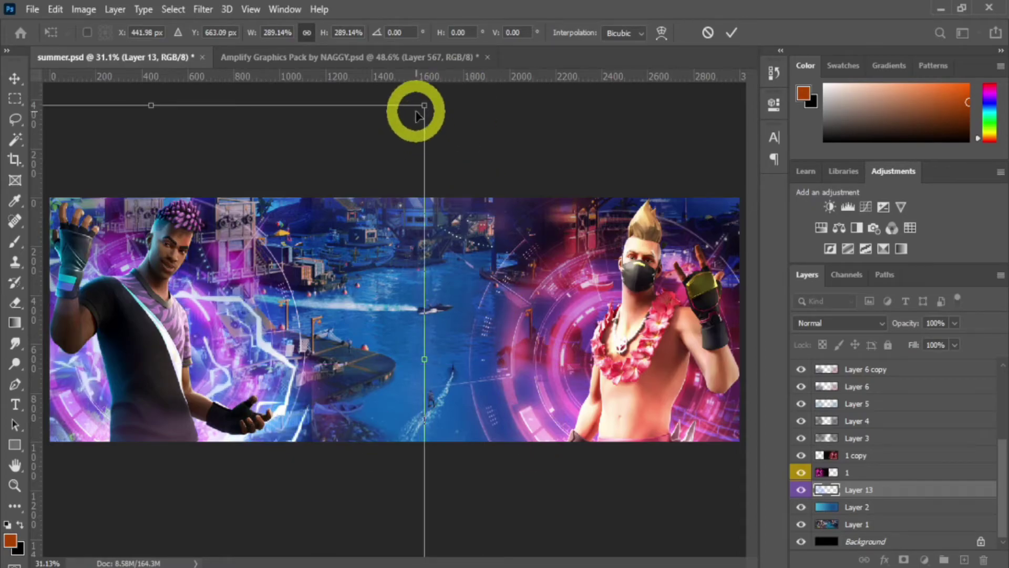
left_click_drag(426, 107, 484, 88)
left_click_drag(265, 382, 235, 373)
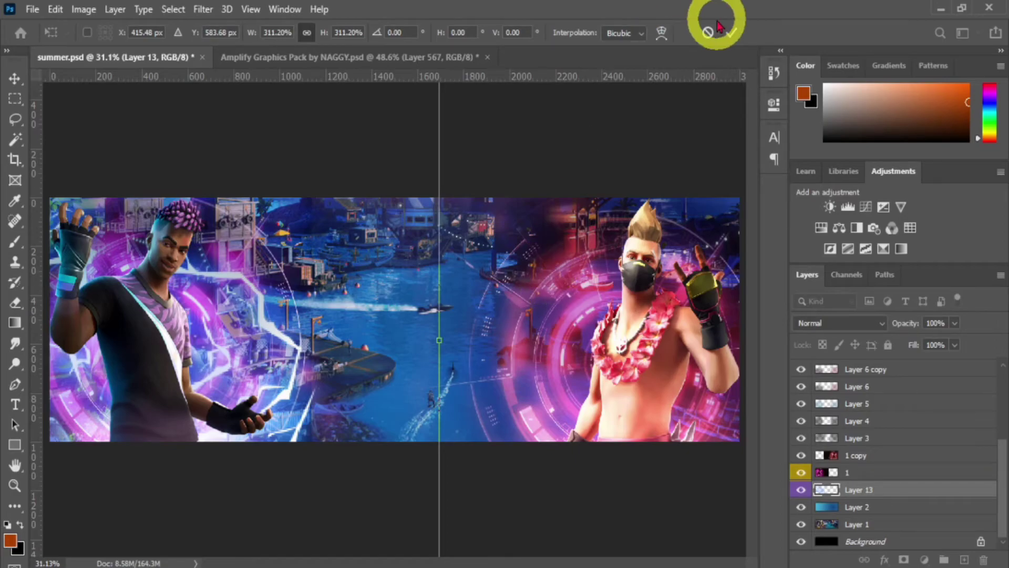
left_click(731, 33)
left_click_drag(273, 364, 284, 389)
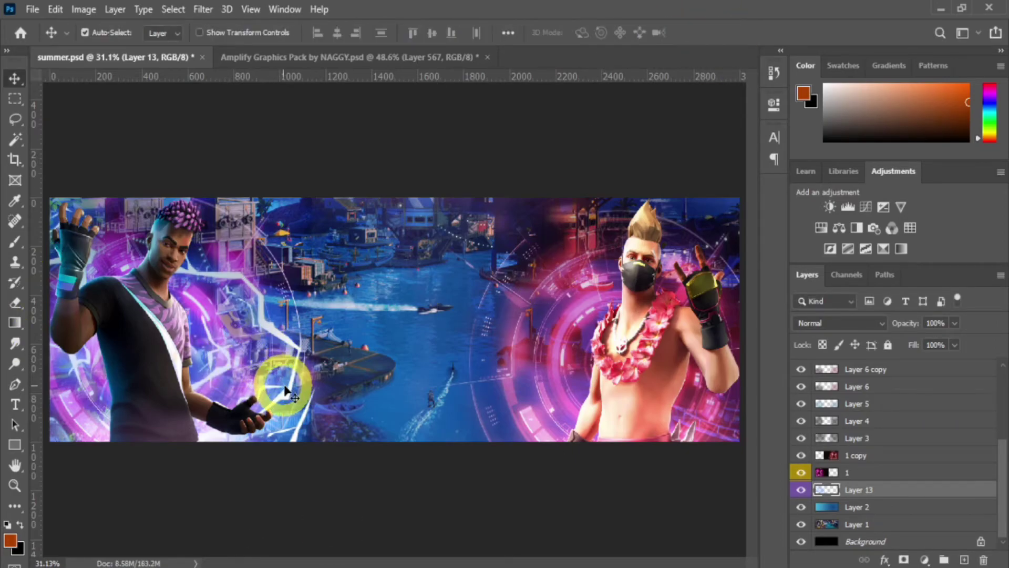
- Shift the lightning layer's hue to +100 with Hue/Saturation
key("ctrl+u")
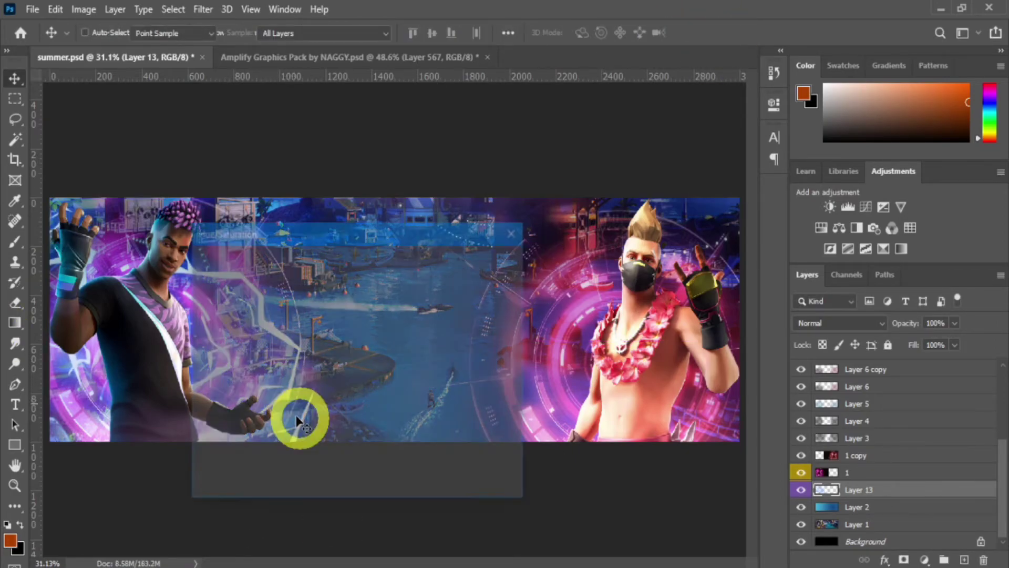
left_click_drag(304, 232, 397, 248)
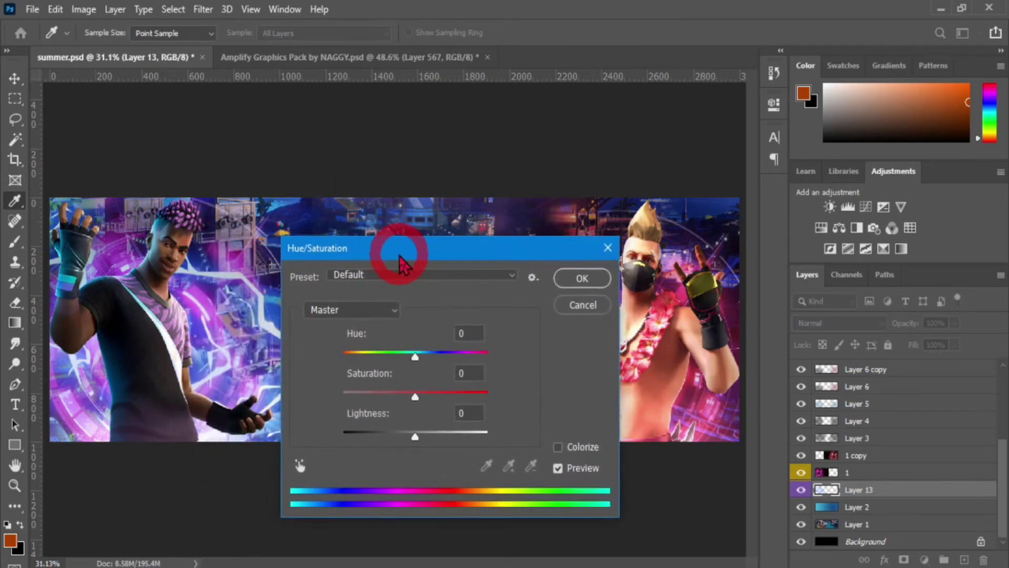
left_click_drag(416, 363, 459, 364)
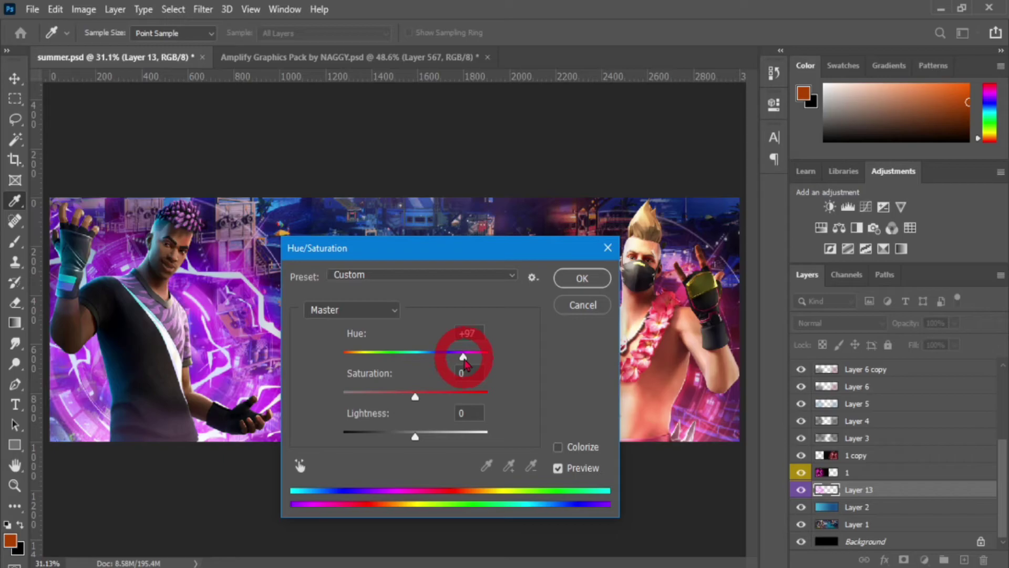
left_click_drag(479, 364, 468, 366)
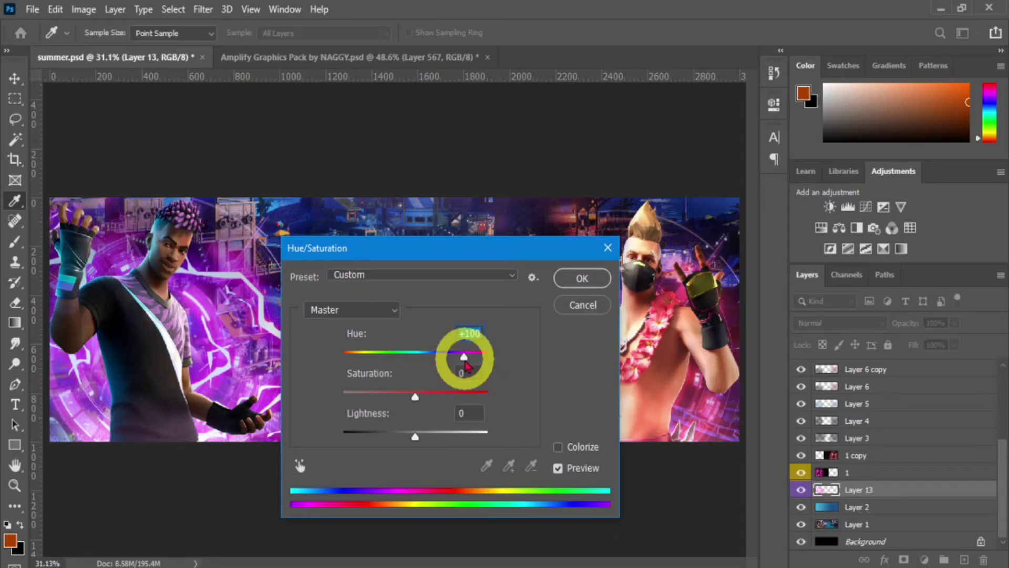
key("Return")
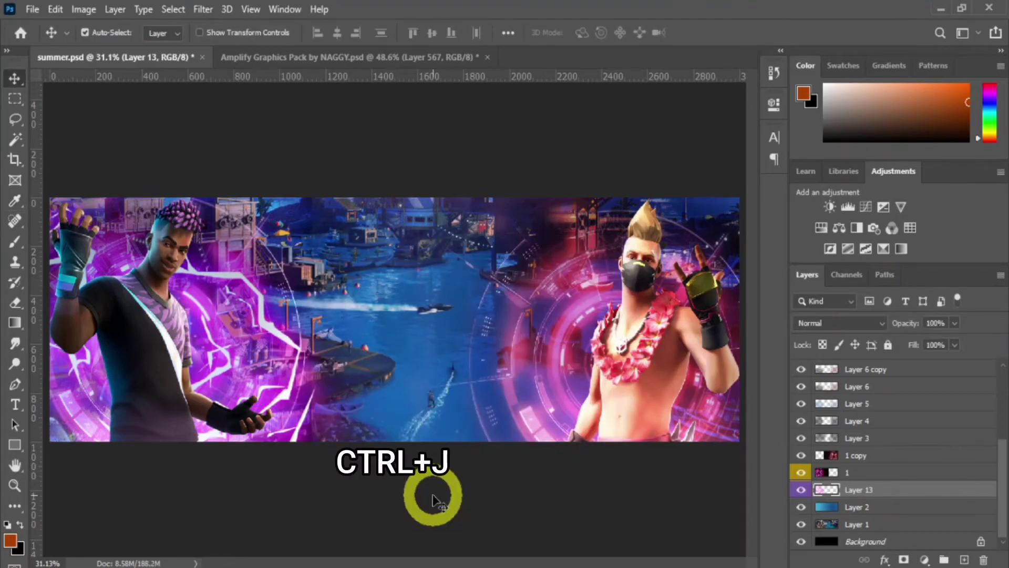
- Duplicate the lightning layer and move the copy over to the right character with Free Transform
key("ctrl+j")
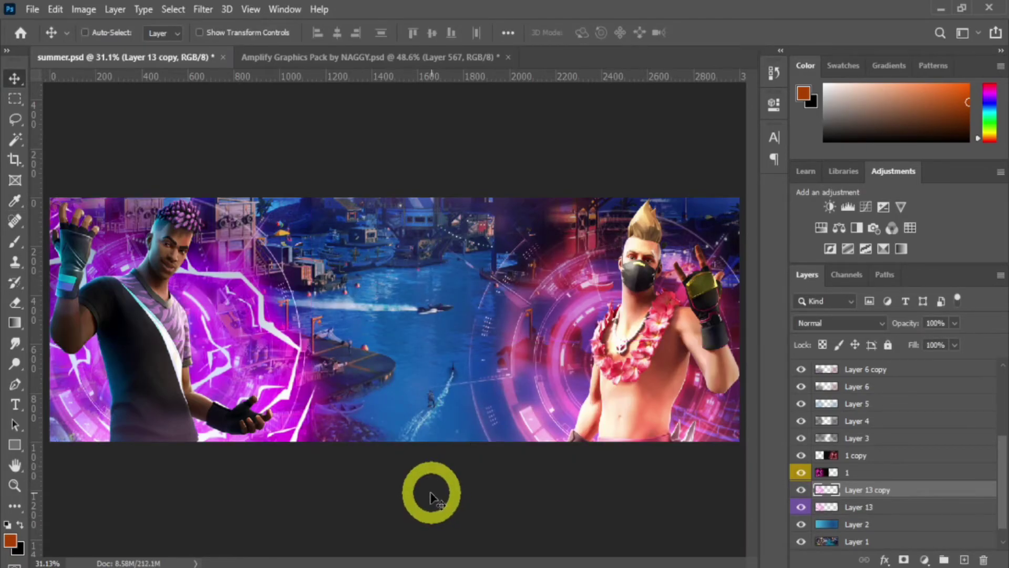
key("ctrl")
key("ctrl+t")
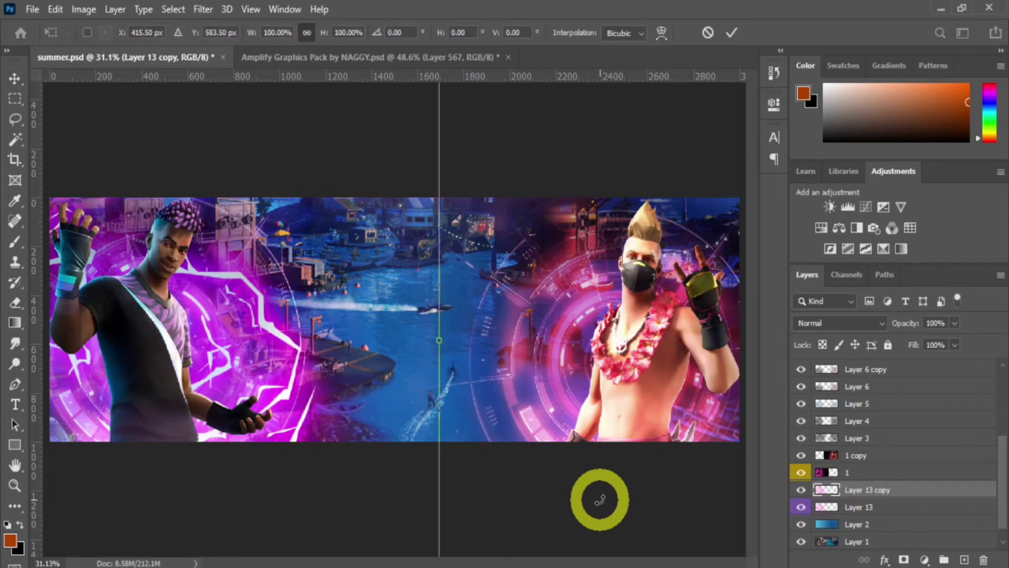
left_click_drag(231, 324, 641, 356)
- Flip the lightning copy horizontally and fine-tune its position behind the right character
right_click(591, 351)
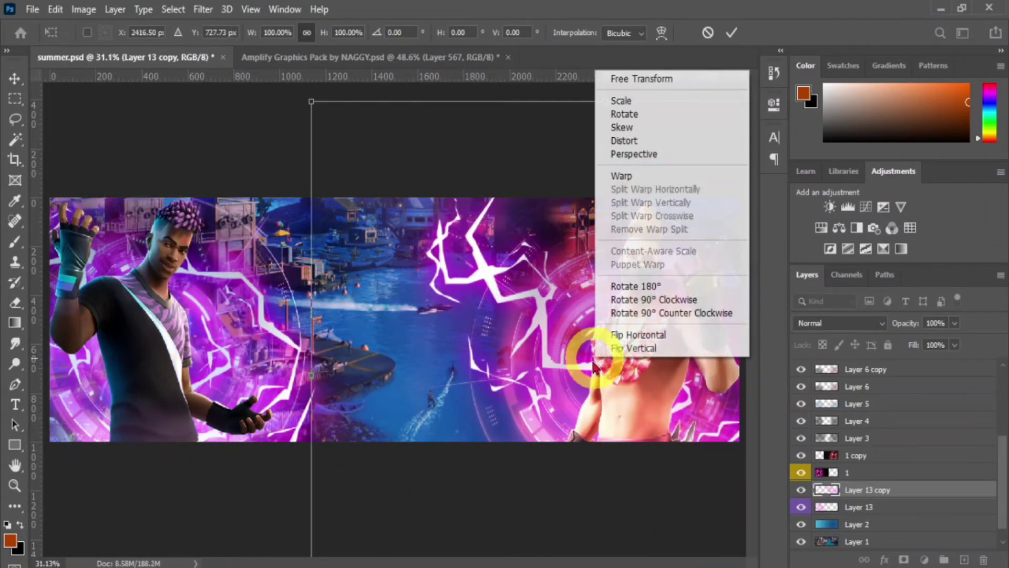
left_click(626, 331)
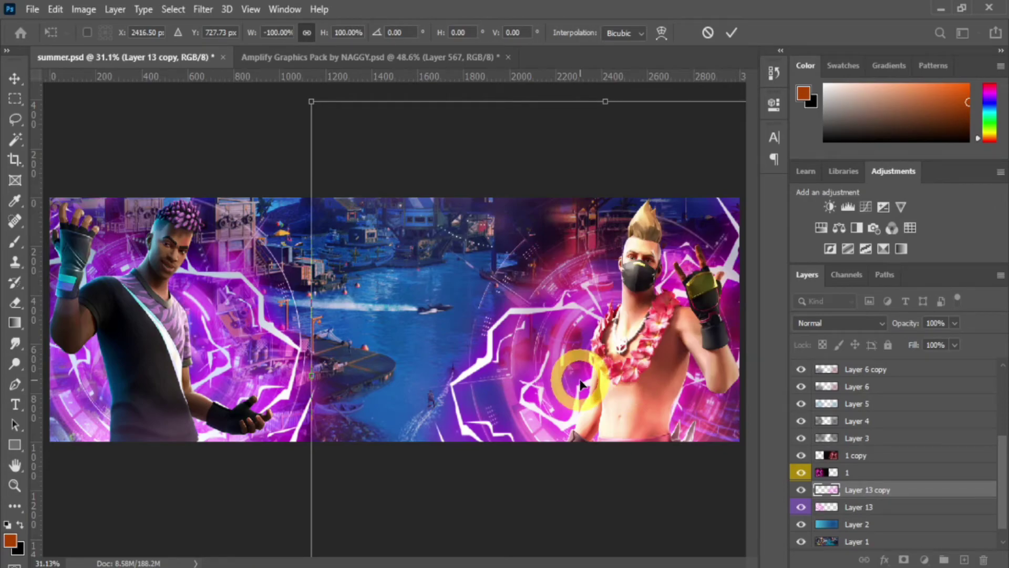
left_click_drag(581, 385, 582, 363)
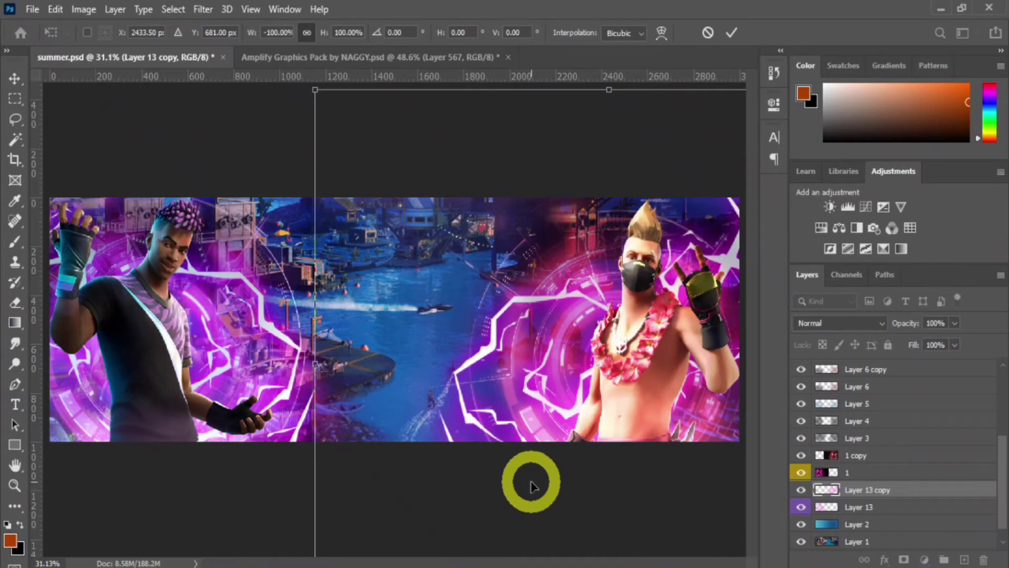
left_click(731, 35)
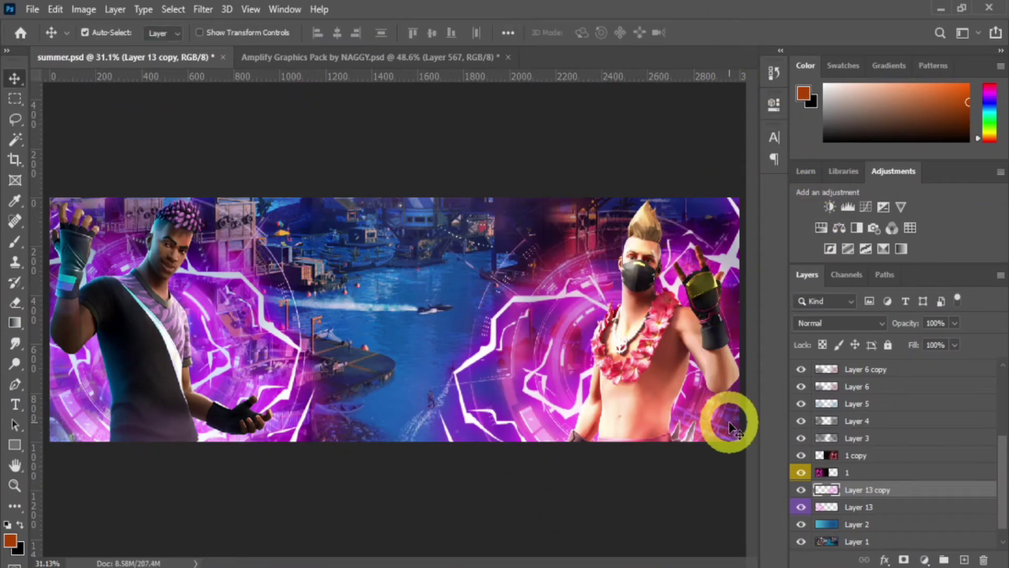
- Shift the lightning copy's hue to +50 with Hue/Saturation
key("ctrl+u")
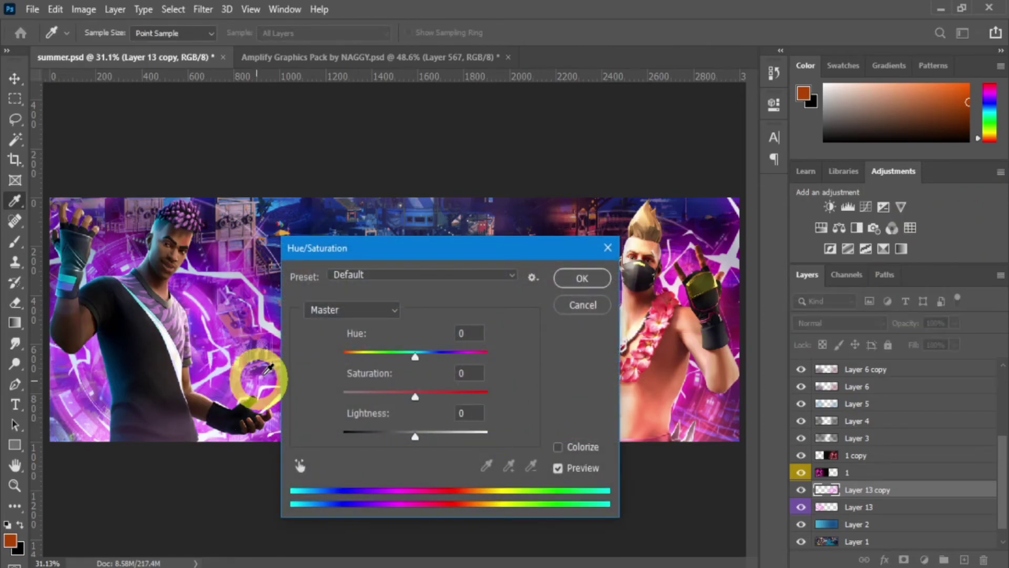
left_click_drag(415, 358, 453, 362)
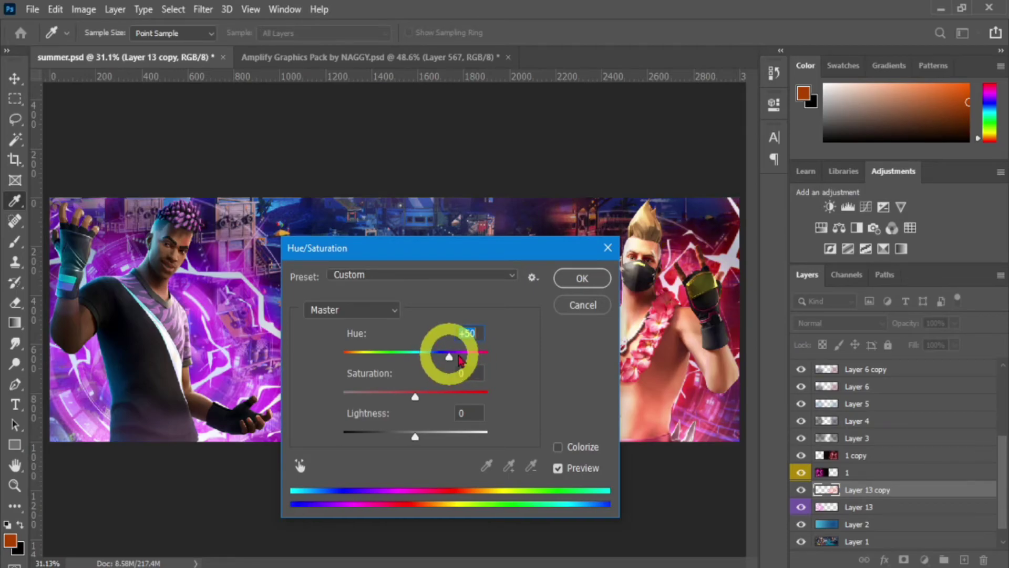
left_click(582, 278)
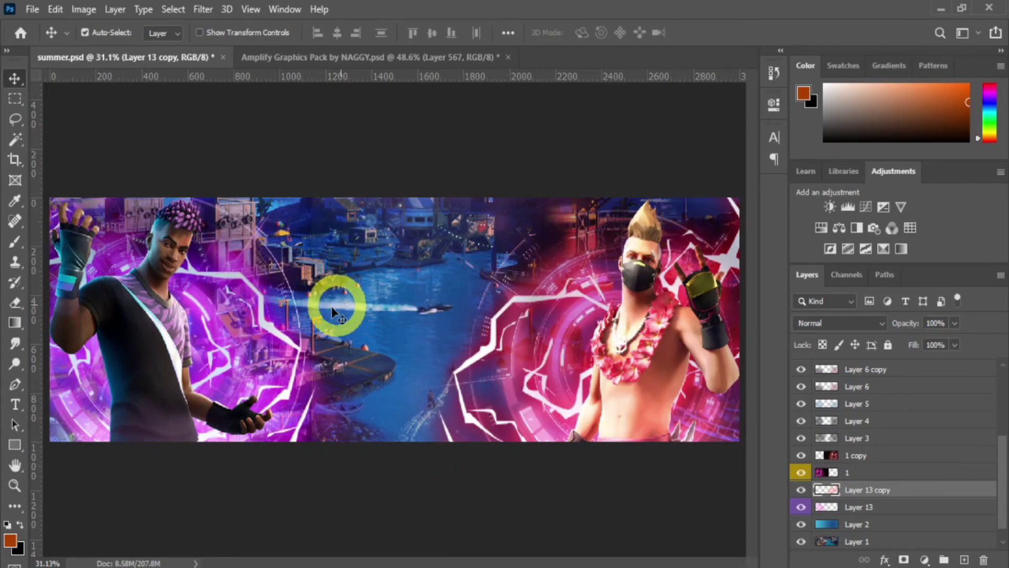
- Add the text FUSION between the two characters in black Burbank Big Condensed Black
left_click(355, 264)
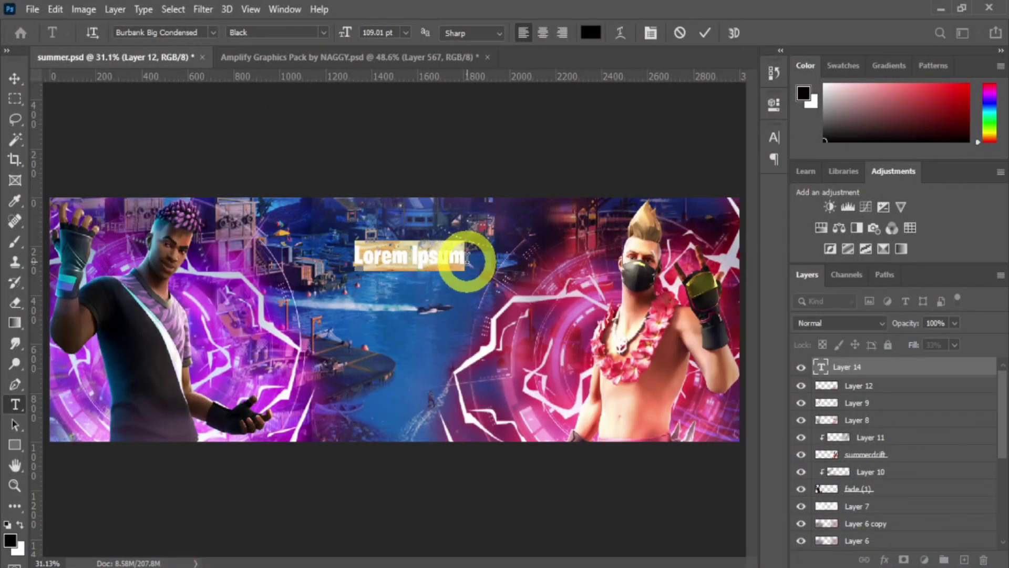
left_click(467, 263)
key("BackSpace")
key("BackSpace")
key("BackSpace")
key("BackSpace")
key("BackSpace")
key("BackSpace")
key("BackSpace")
key("BackSpace")
key("BackSpace")
key("BackSpace")
key("BackSpace")
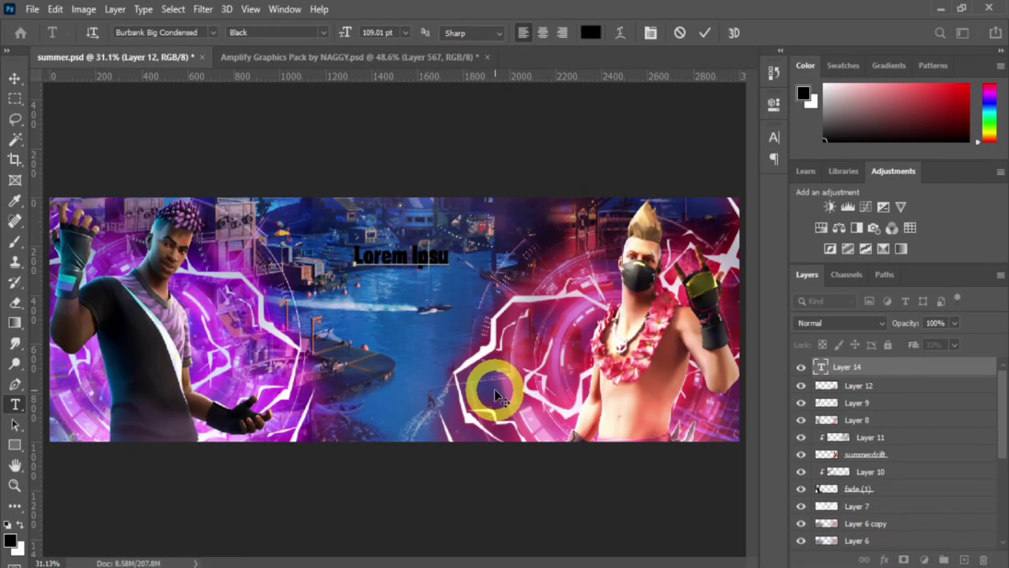
type("FUSION")
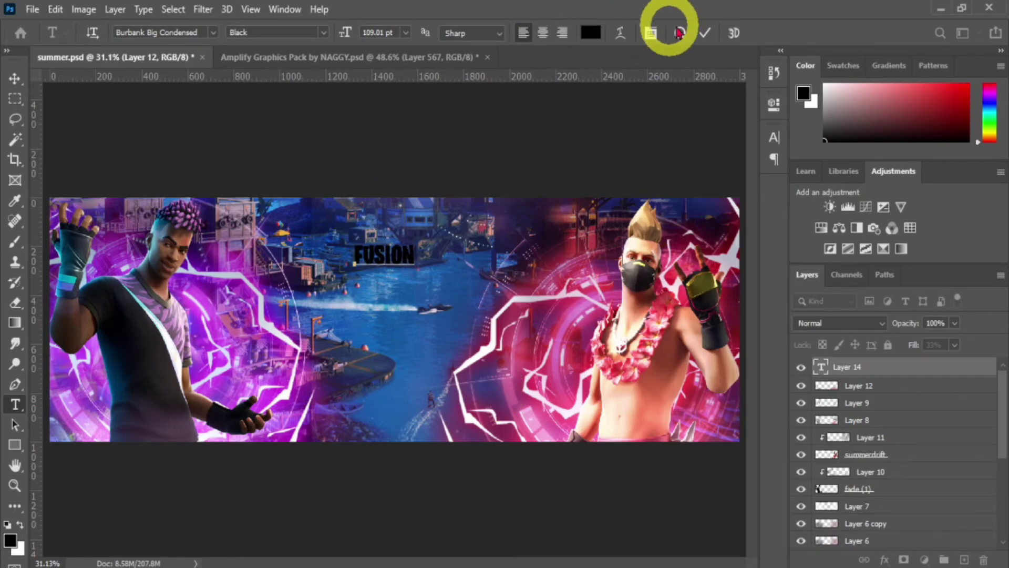
left_click(705, 33)
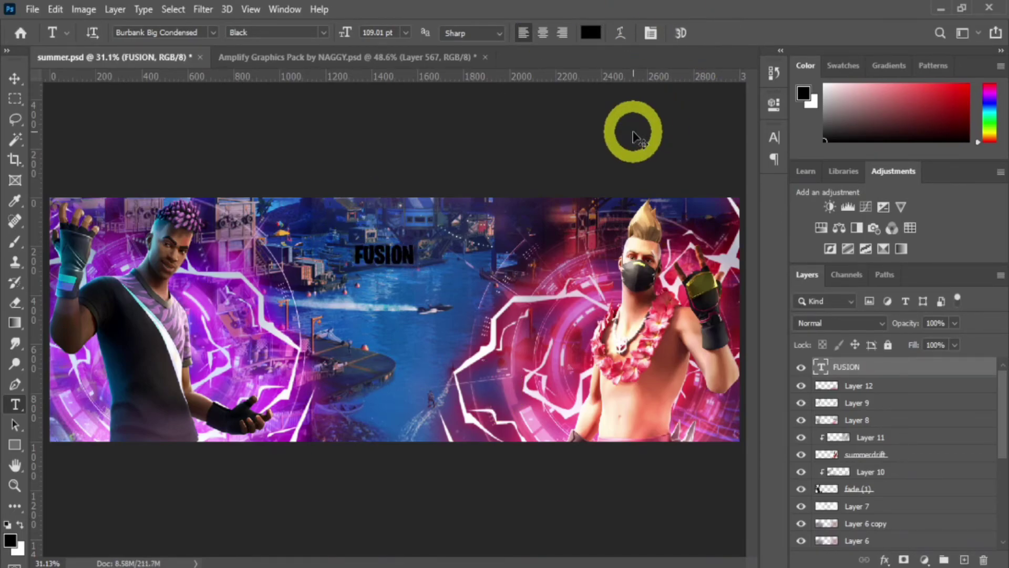
- Enlarge the FUSION text to about 362 pt with Free Transform, filling the gap between the characters
key("ctrl+t")
left_click_drag(414, 269, 285, 324)
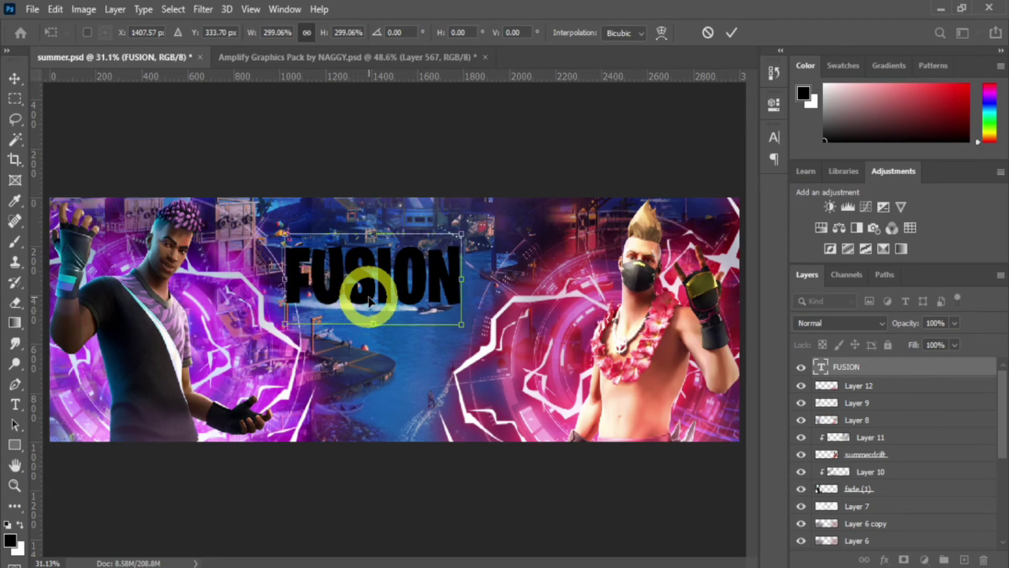
left_click_drag(461, 325, 481, 333)
left_click(732, 35)
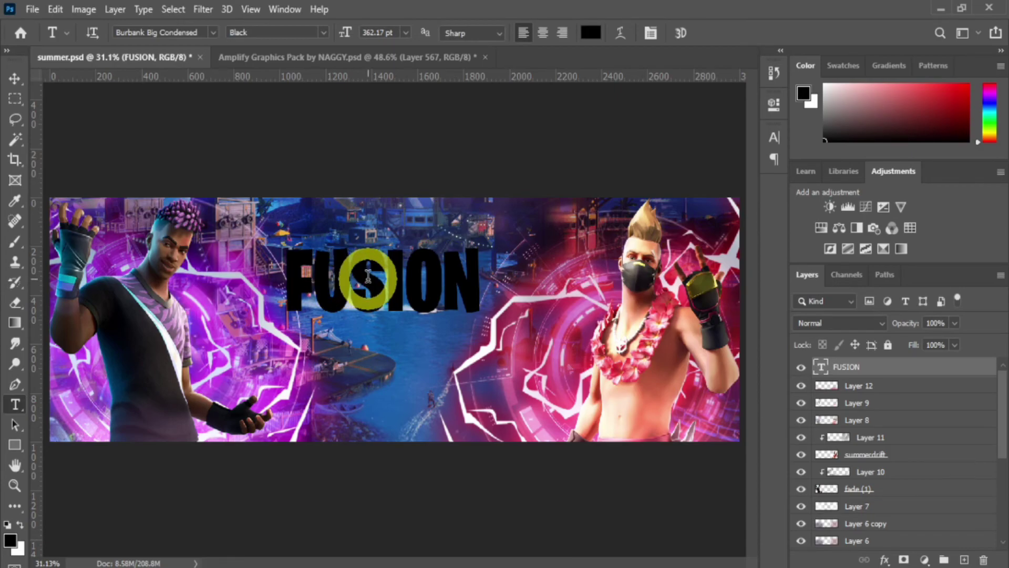
- Center the FUSION text horizontally on the whole canvas and clear the selection
left_click(15, 78)
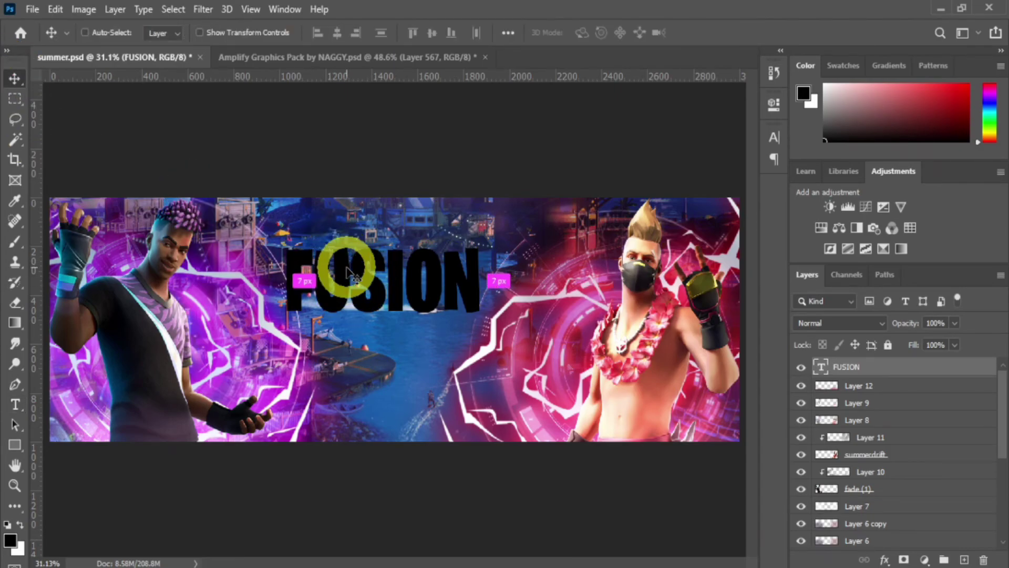
key("ctrl+a")
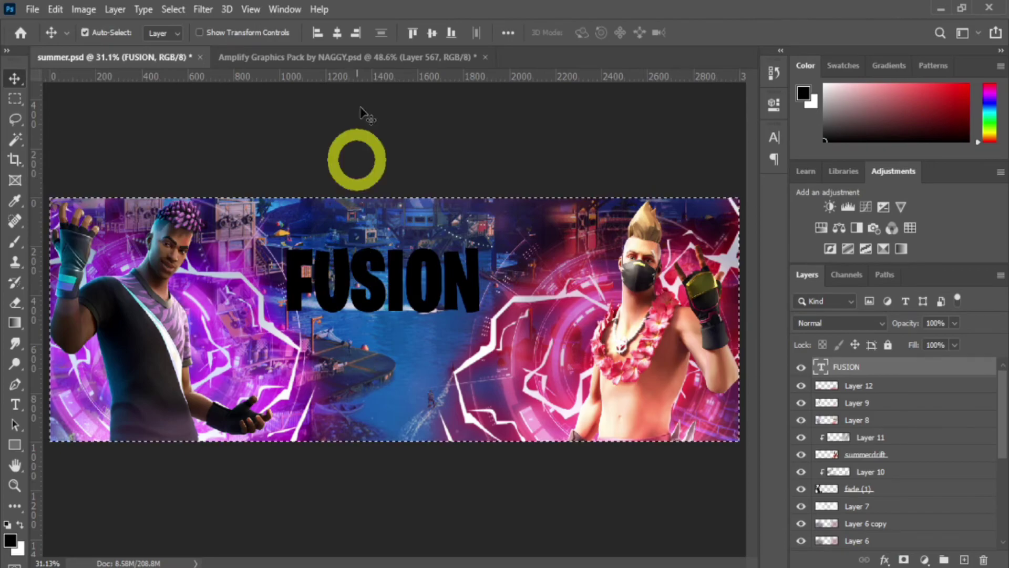
left_click(339, 33)
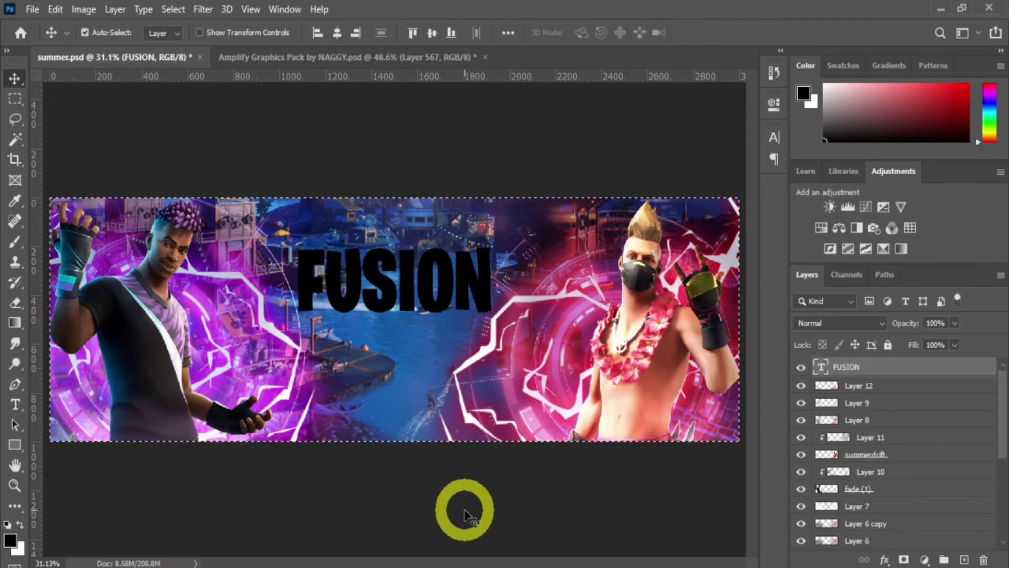
key("ctrl")
key("ctrl+d")
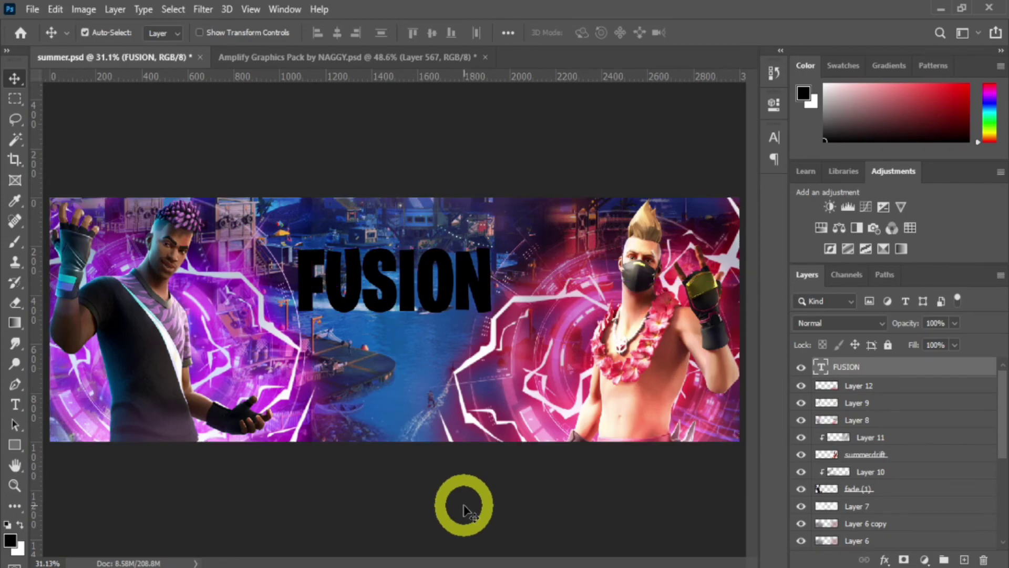
- Set the starting color stop of the FUSION layer's Gradient Overlay to crimson dd0336
double_click(926, 370)
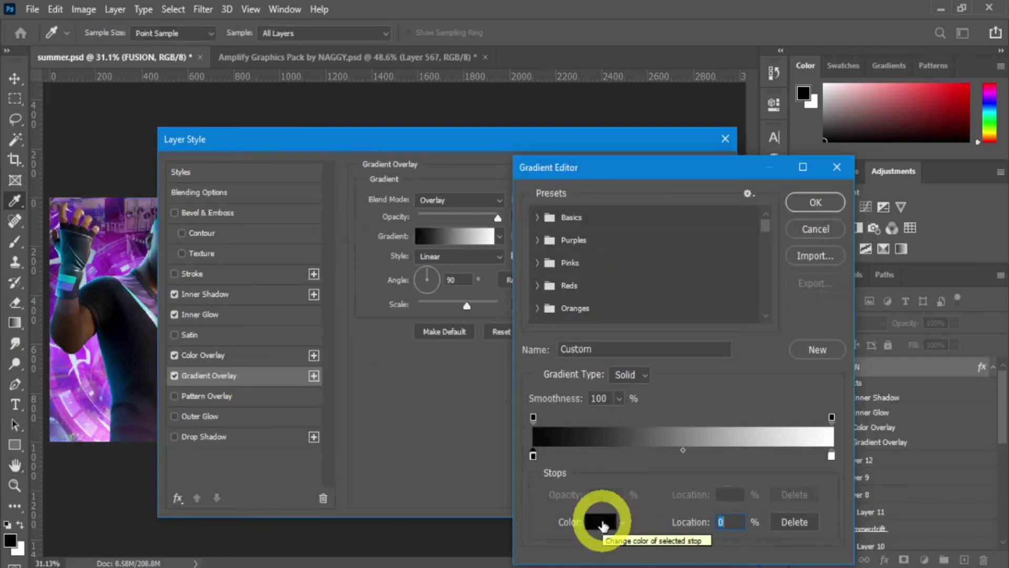
left_click(603, 526)
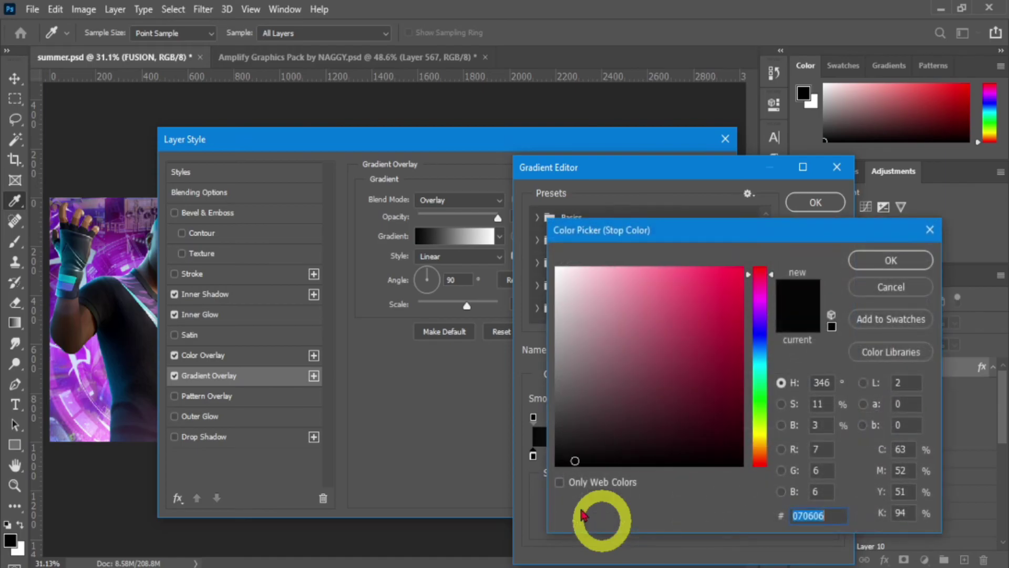
left_click(740, 294)
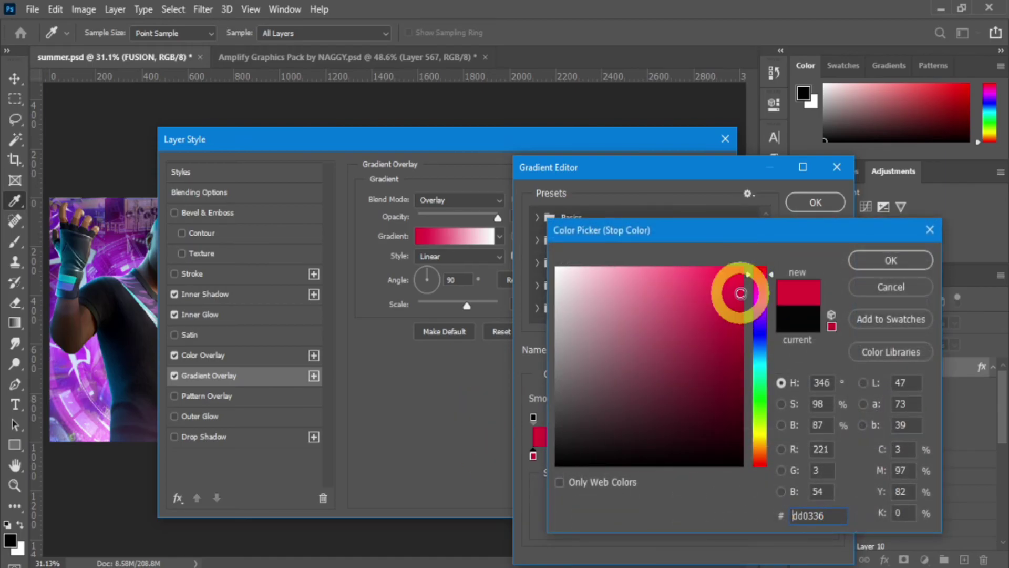
left_click(874, 270)
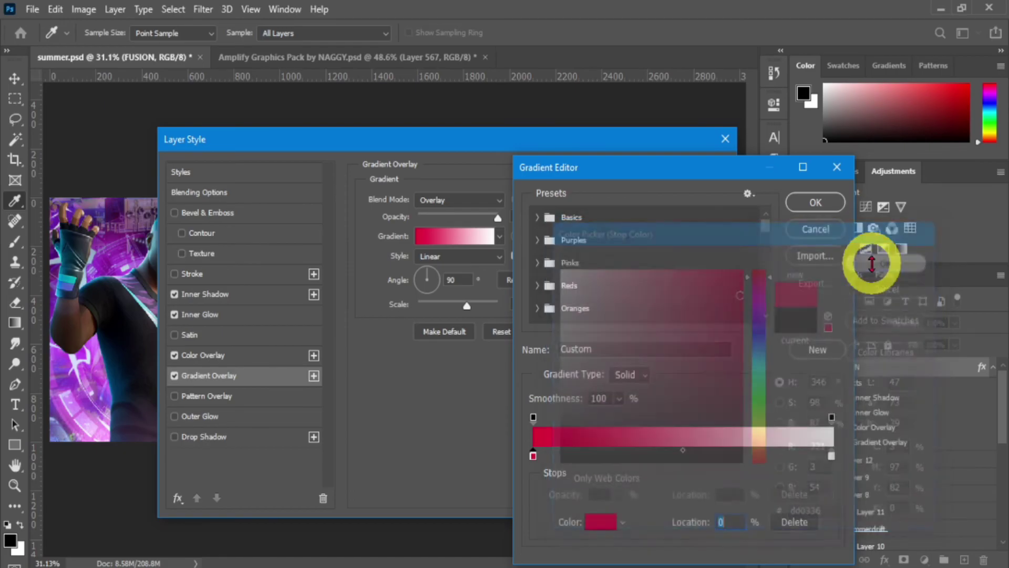
- Set the gradient's end color stop to purple 9000ff and accept the gradient
left_click(835, 461)
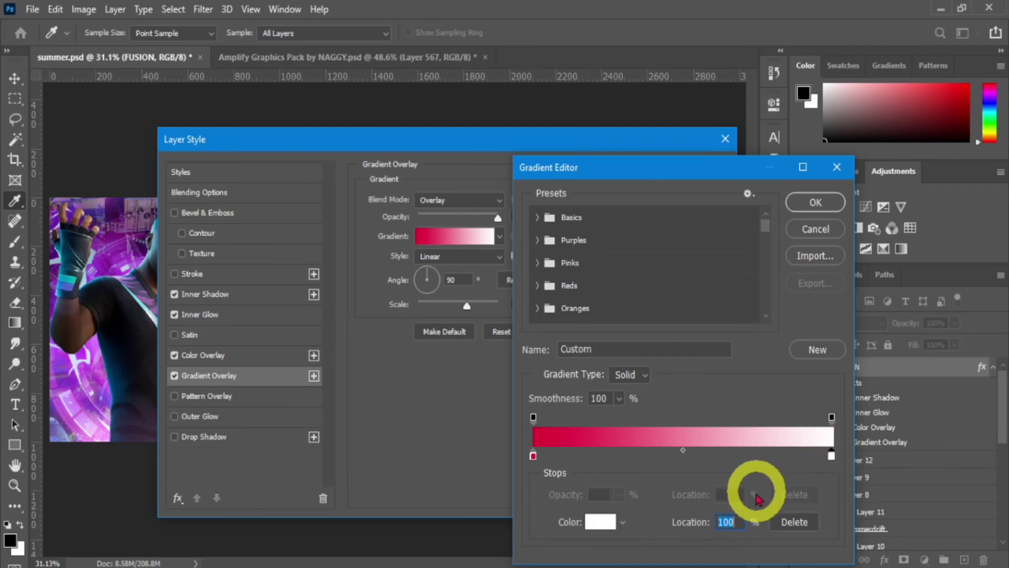
left_click(601, 521)
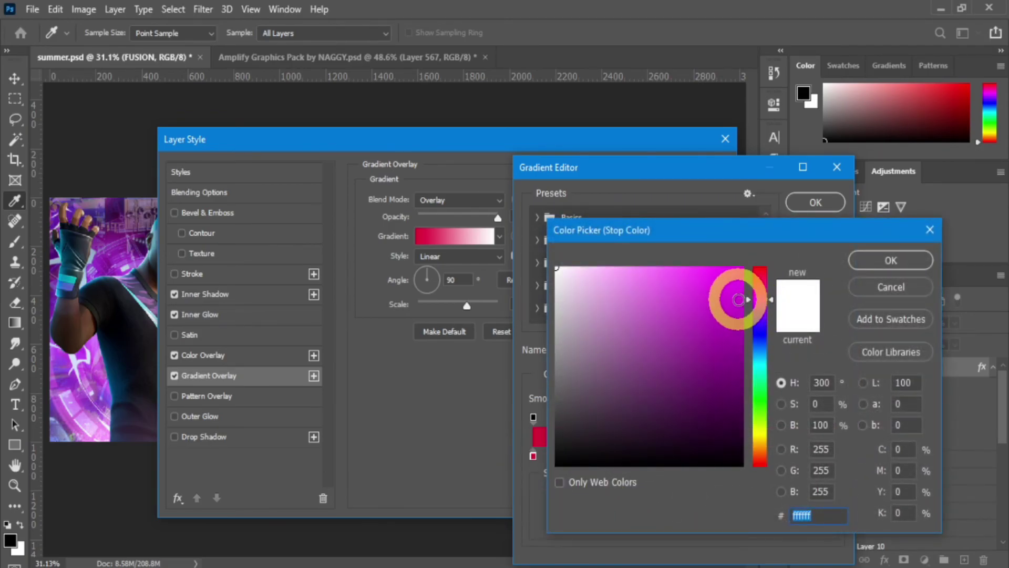
left_click(751, 315)
left_click_drag(741, 273, 757, 257)
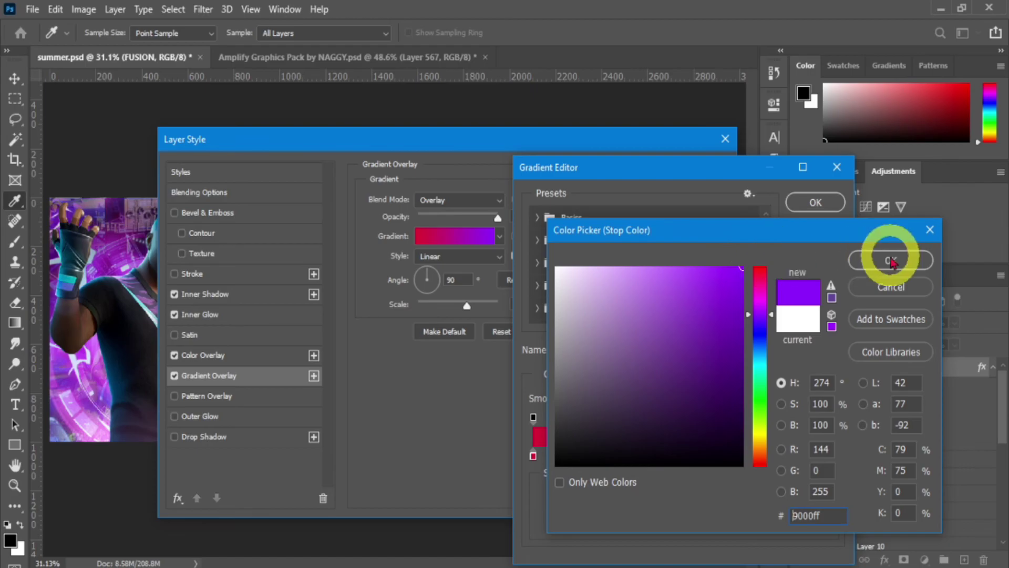
left_click(891, 261)
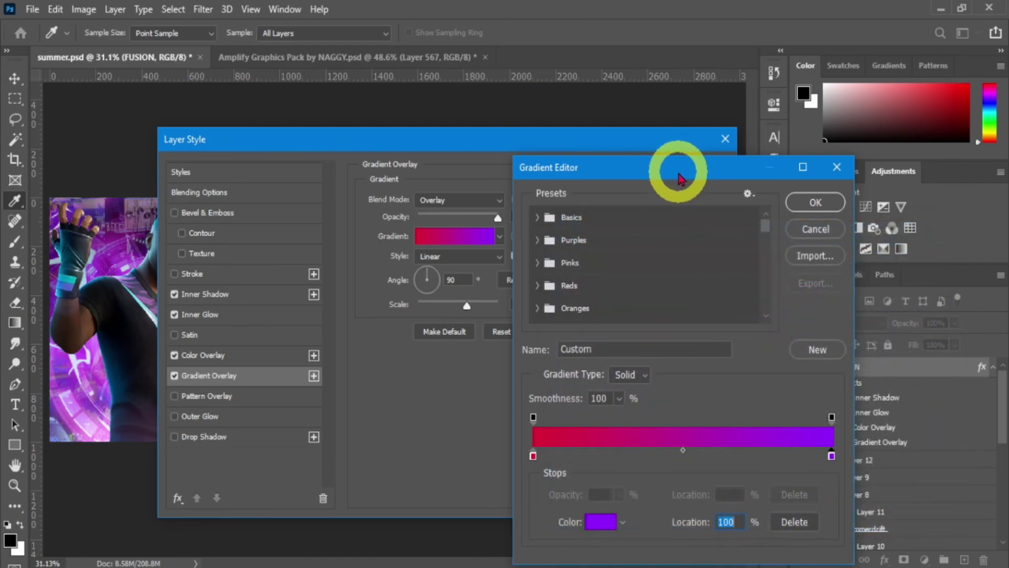
left_click(816, 202)
- Turn off Color Overlay and enable Bevel & Emboss and Outer Glow for the FUSION text
left_click_drag(526, 150, 584, 205)
left_click(552, 254)
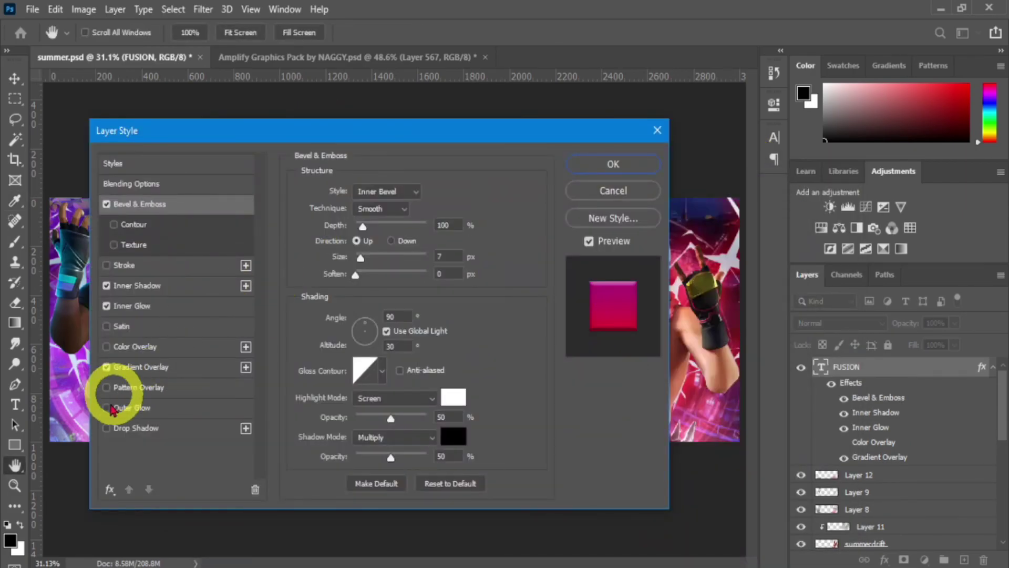
left_click(107, 408)
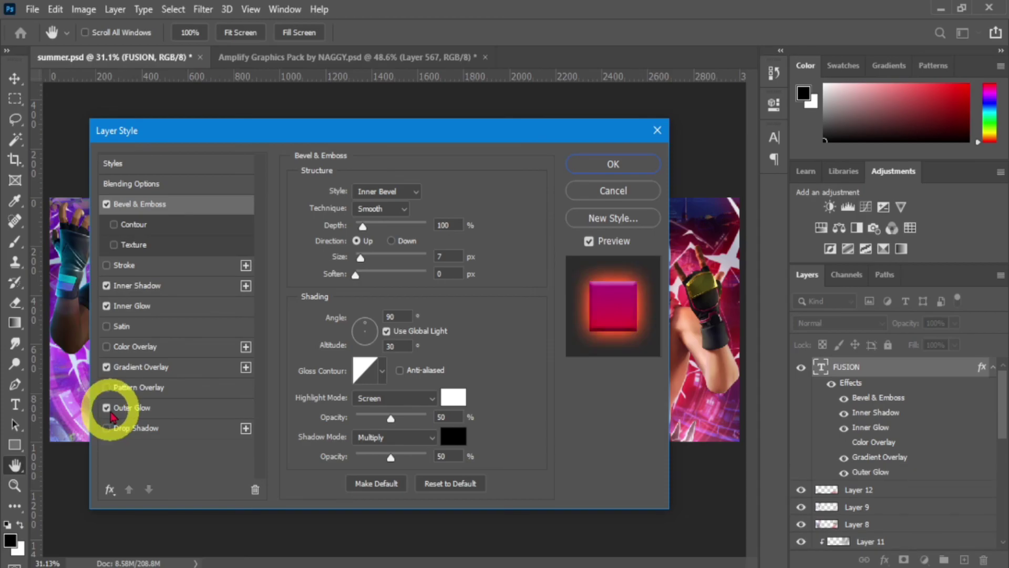
- Keep the Outer Glow color at ff3c00 and apply the layer style to the FUSION text
left_click(131, 407)
left_click(331, 245)
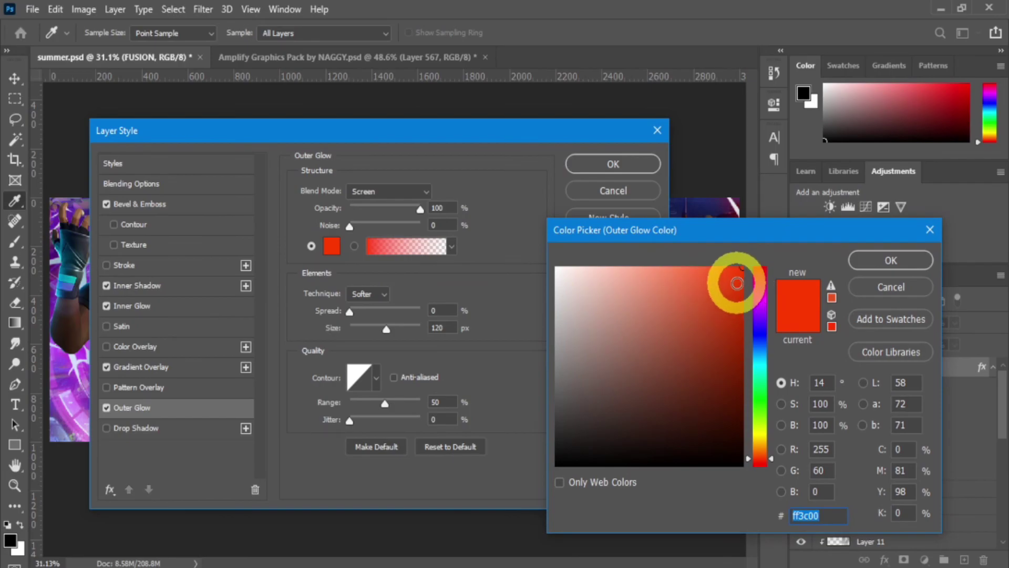
left_click(861, 264)
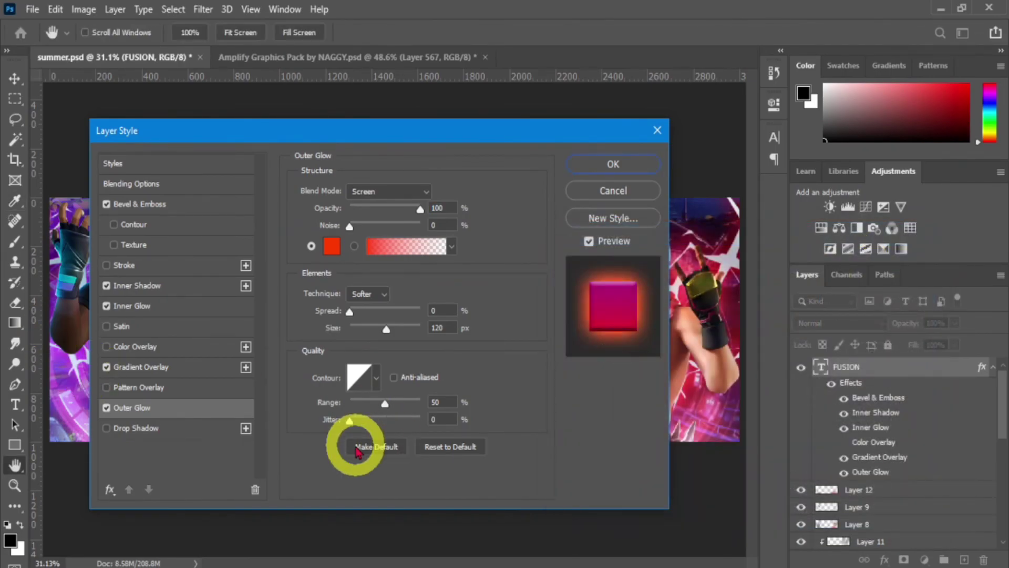
left_click_drag(405, 147, 411, 160)
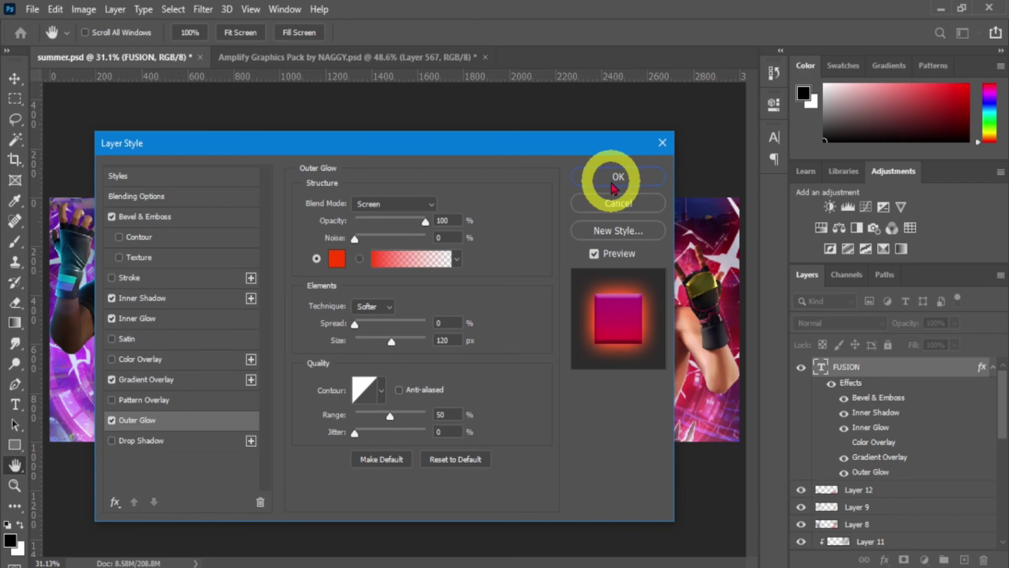
left_click(615, 179)
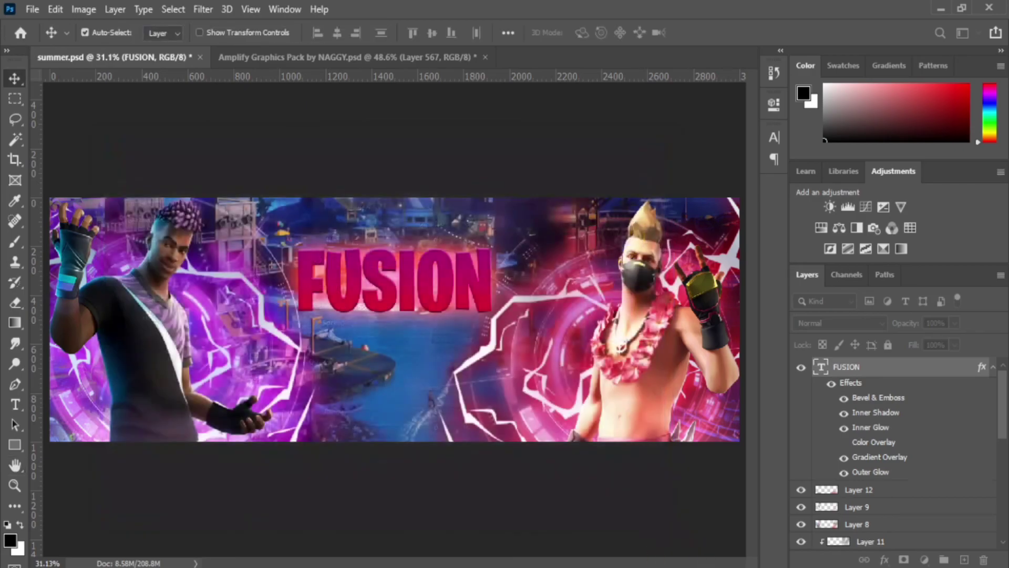